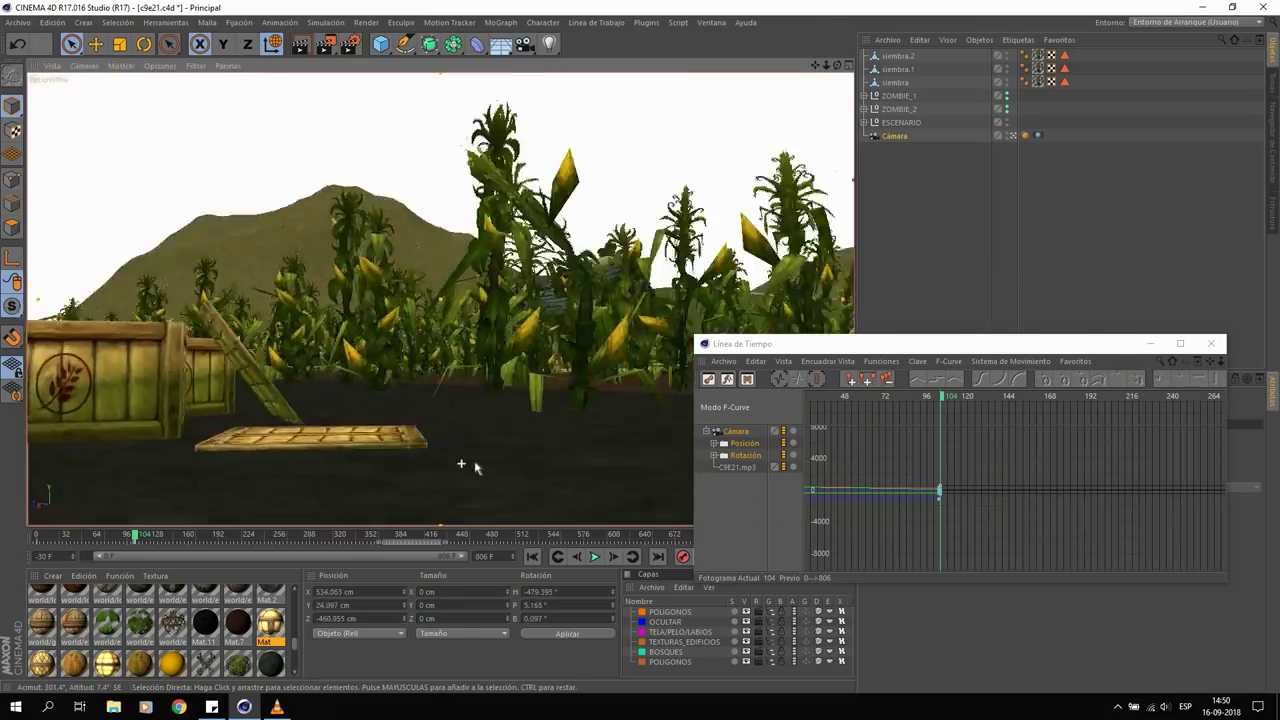
# - Open JAINA_FINAL_PRUEBAS PELO.c4d, select the Cloth tags of COLAD1 and COLAD2 and play the simulation
pyautogui.hotkey('ctrl', 'o')
pyautogui.doubleClick(228, 203)
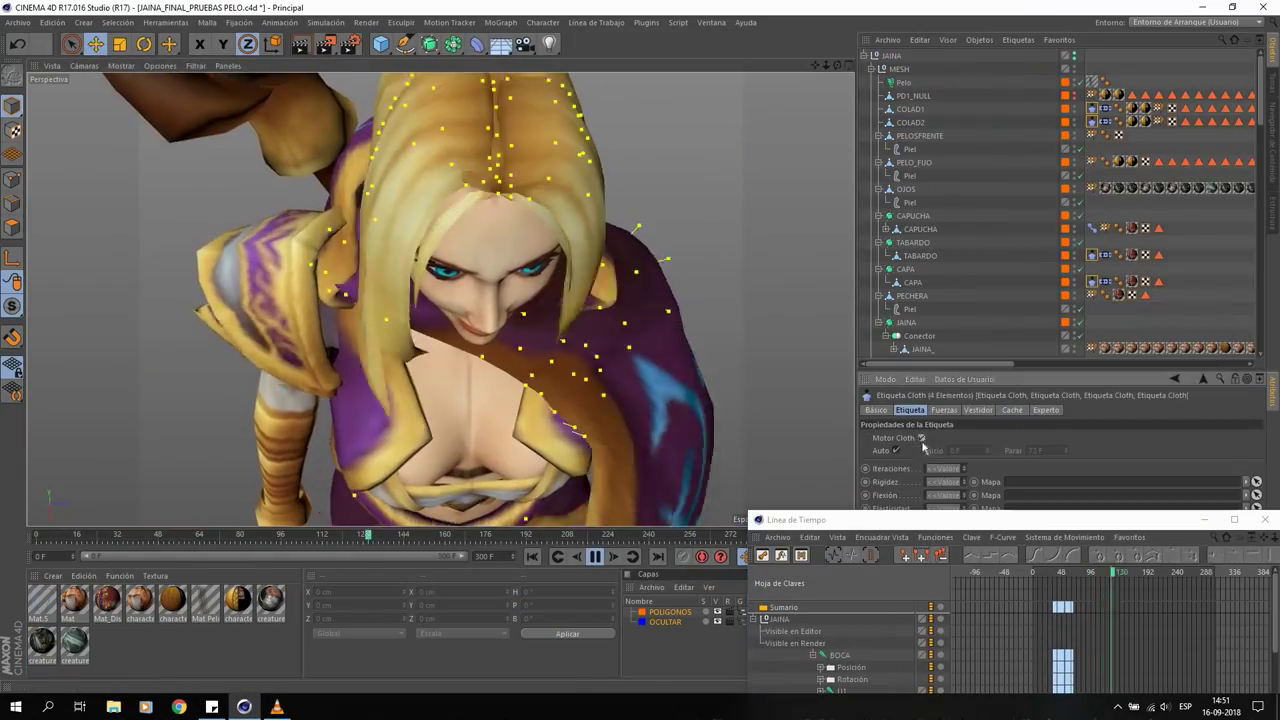
pyautogui.keyDown('alt'); pyautogui.moveTo(512, 245); pyautogui.dragTo(520, 310); pyautogui.keyUp('alt')
pyautogui.click(1092, 108)
pyautogui.keyDown('shift'); pyautogui.click(1092, 121); pyautogui.keyUp('shift')
pyautogui.click(594, 557)
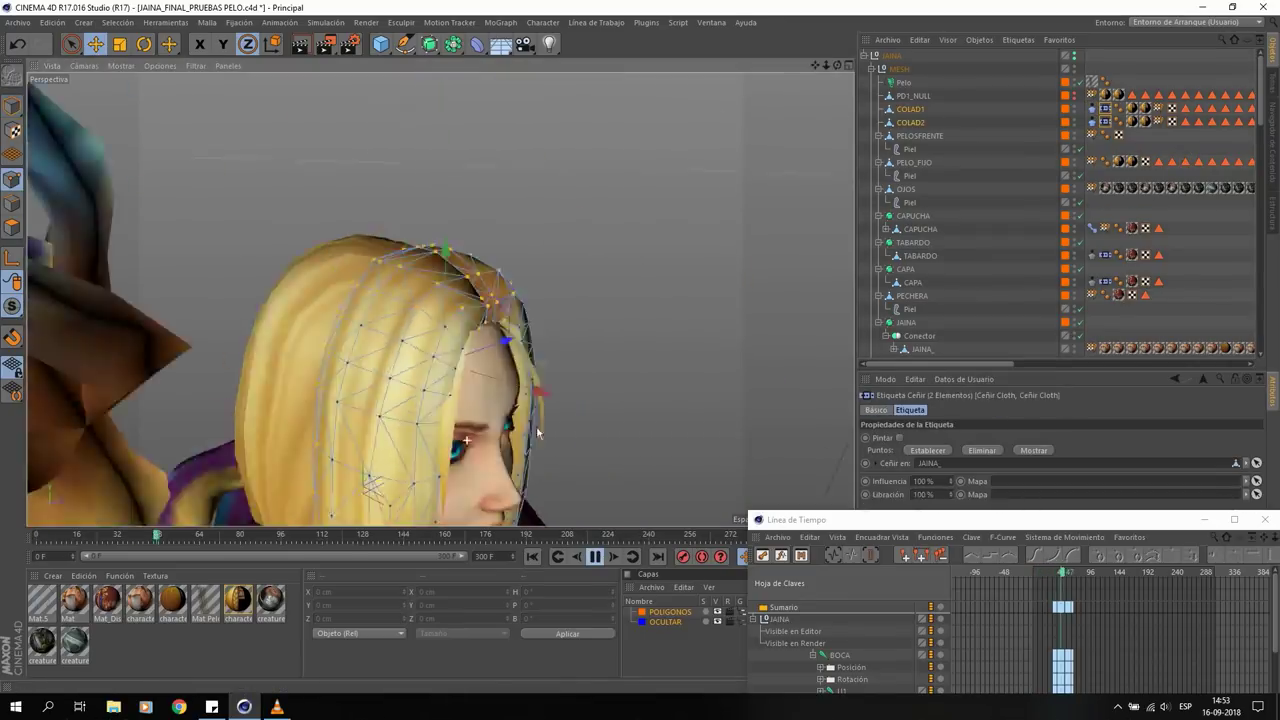
# - Adjust the hair dynamics of the Pelo object and select the Cloth belt tag of the CAPA object
pyautogui.click(905, 83)
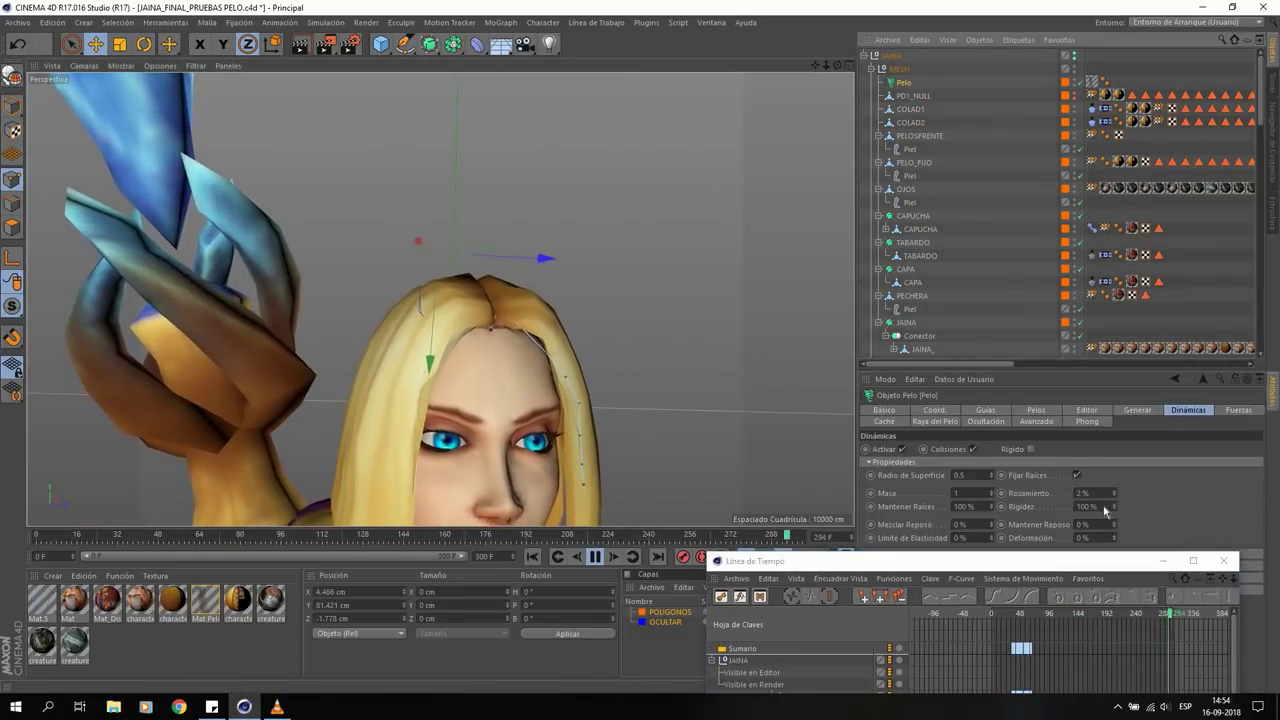
pyautogui.moveTo(1109, 524); pyautogui.dragTo(883, 527)
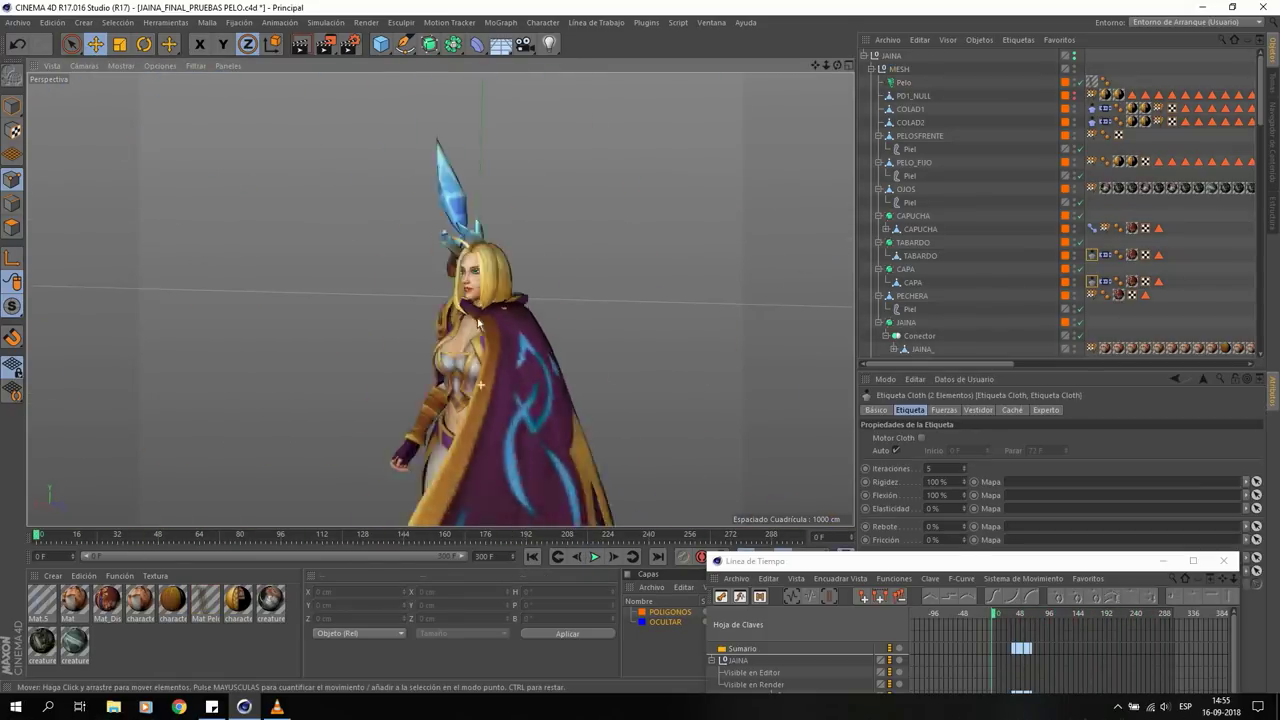
pyautogui.keyDown('alt'); pyautogui.moveTo(478, 322); pyautogui.dragTo(560, 310); pyautogui.keyUp('alt')
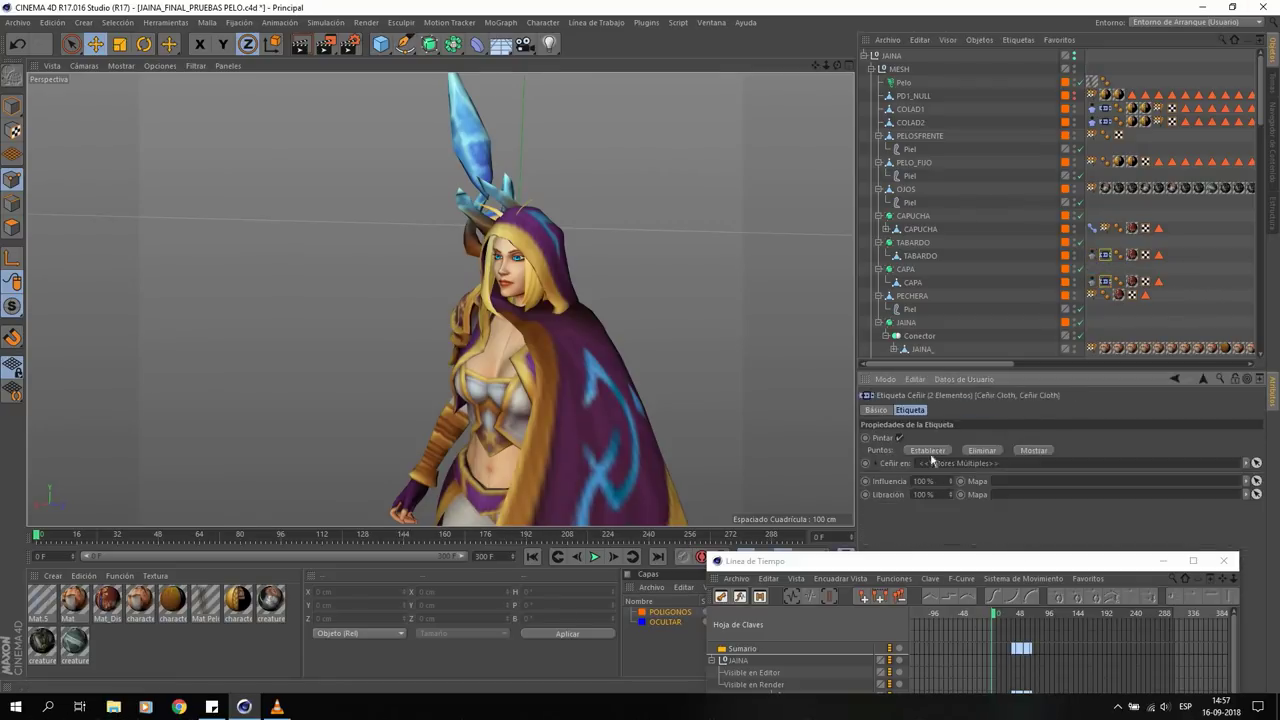
pyautogui.click(1104, 281)
pyautogui.press('space')
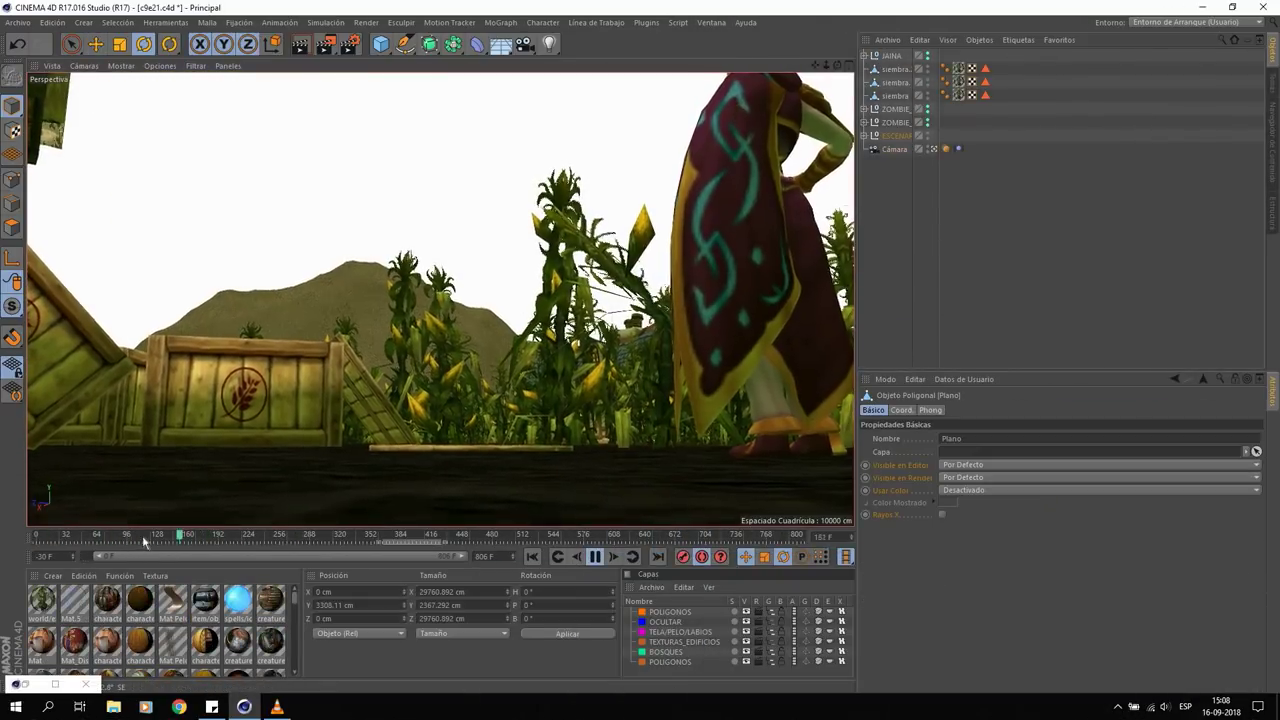
# - Play the c9e21.c4d camera animation, reframe the camera around the wooden crates and check its keys in the Timeline
pyautogui.click(594, 557)
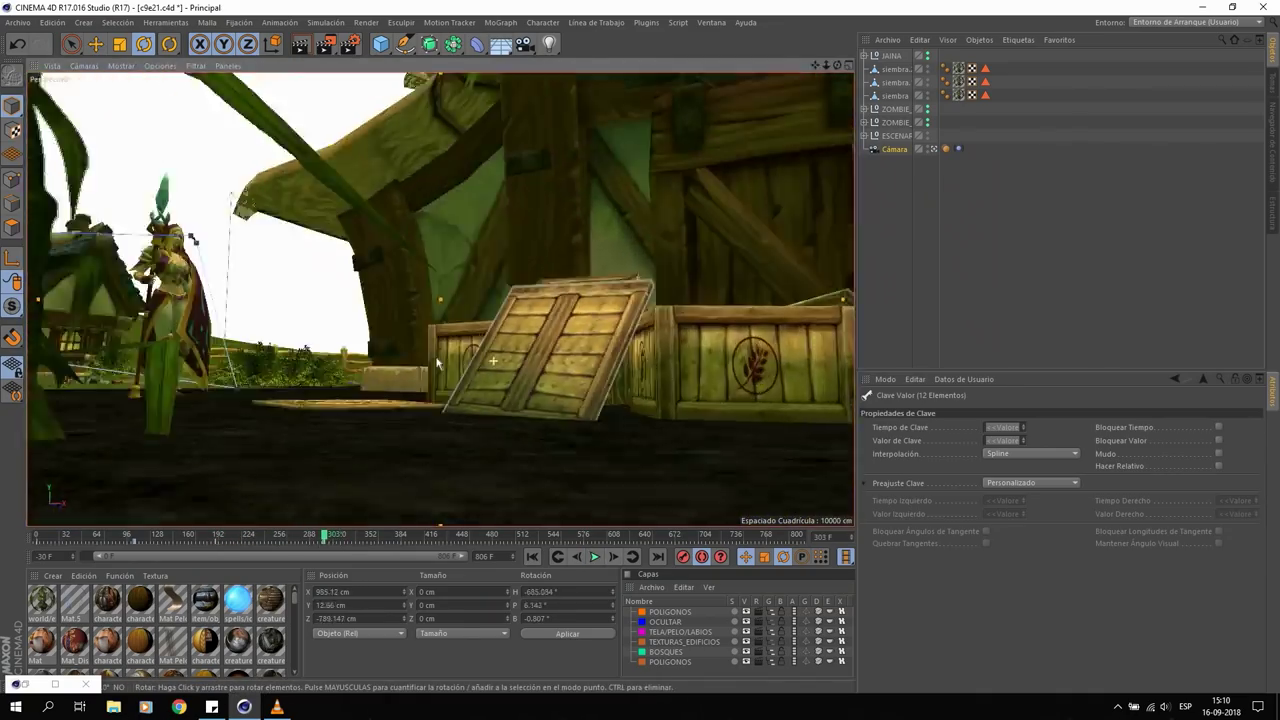
pyautogui.press('F8')
pyautogui.moveTo(544, 315); pyautogui.dragTo(520, 390)
pyautogui.press('F8')
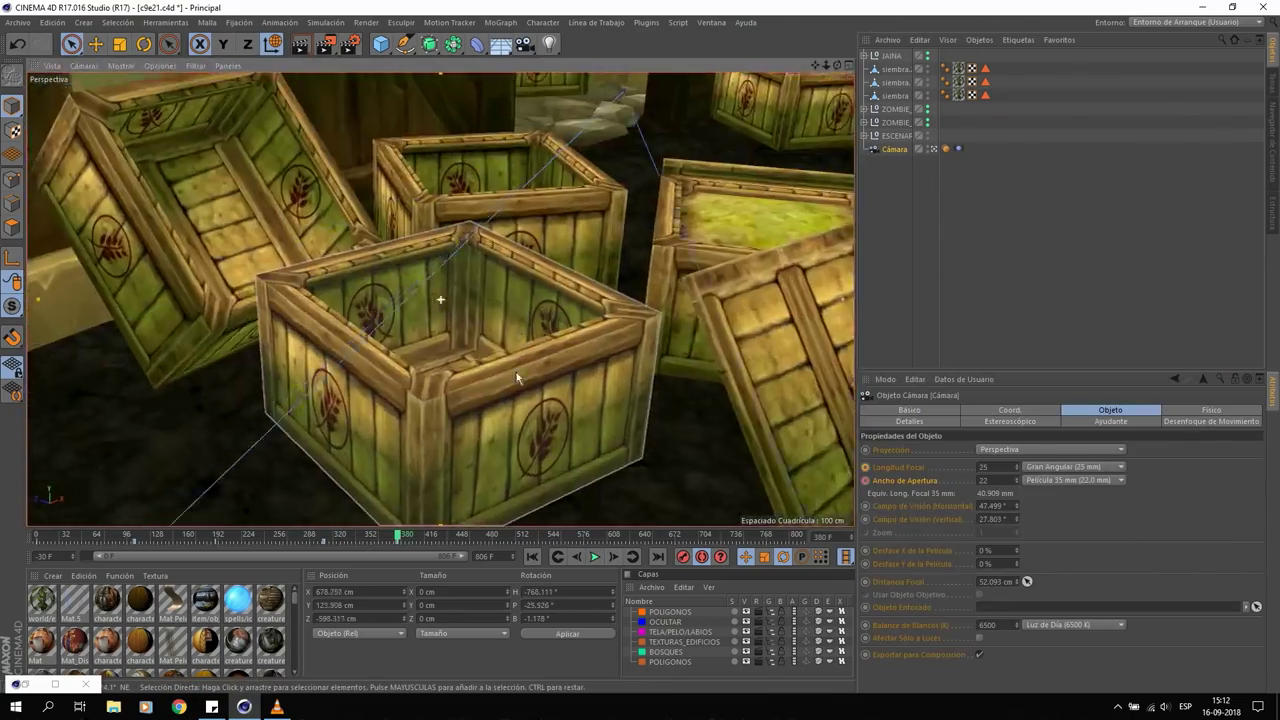
pyautogui.press('F8')
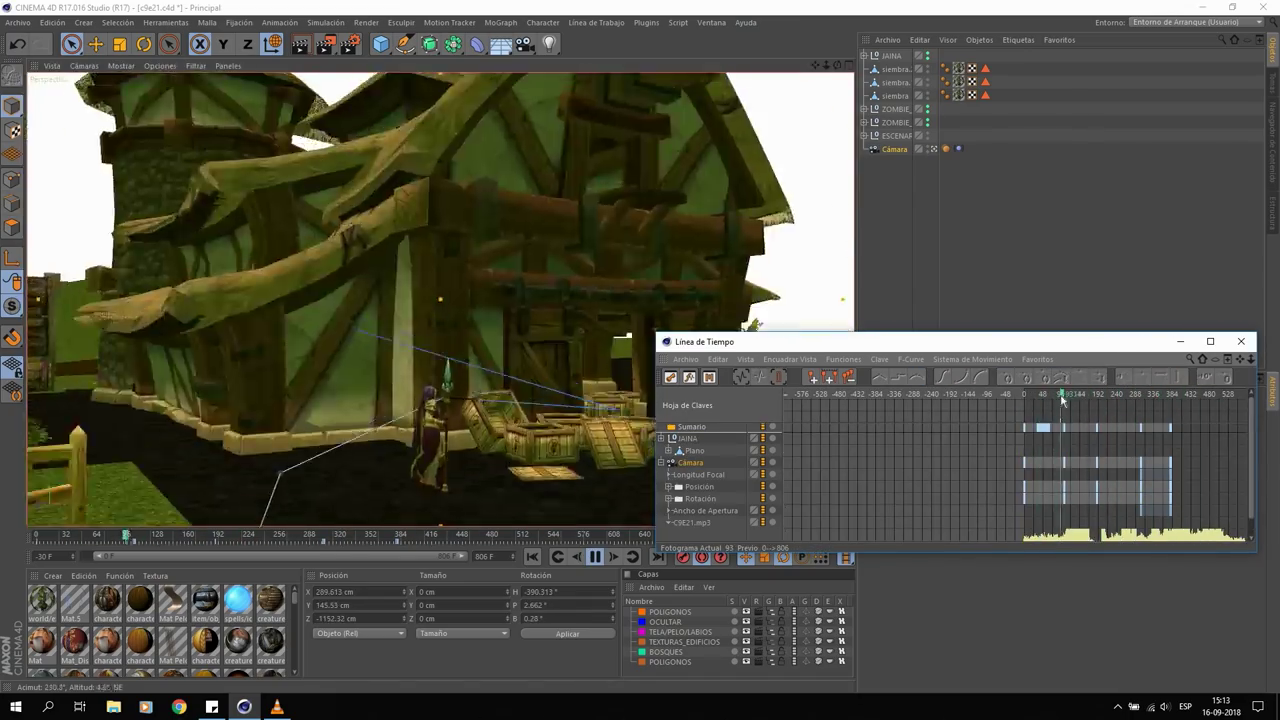
pyautogui.scroll(3, 1100, 450)
pyautogui.click(1120, 483)
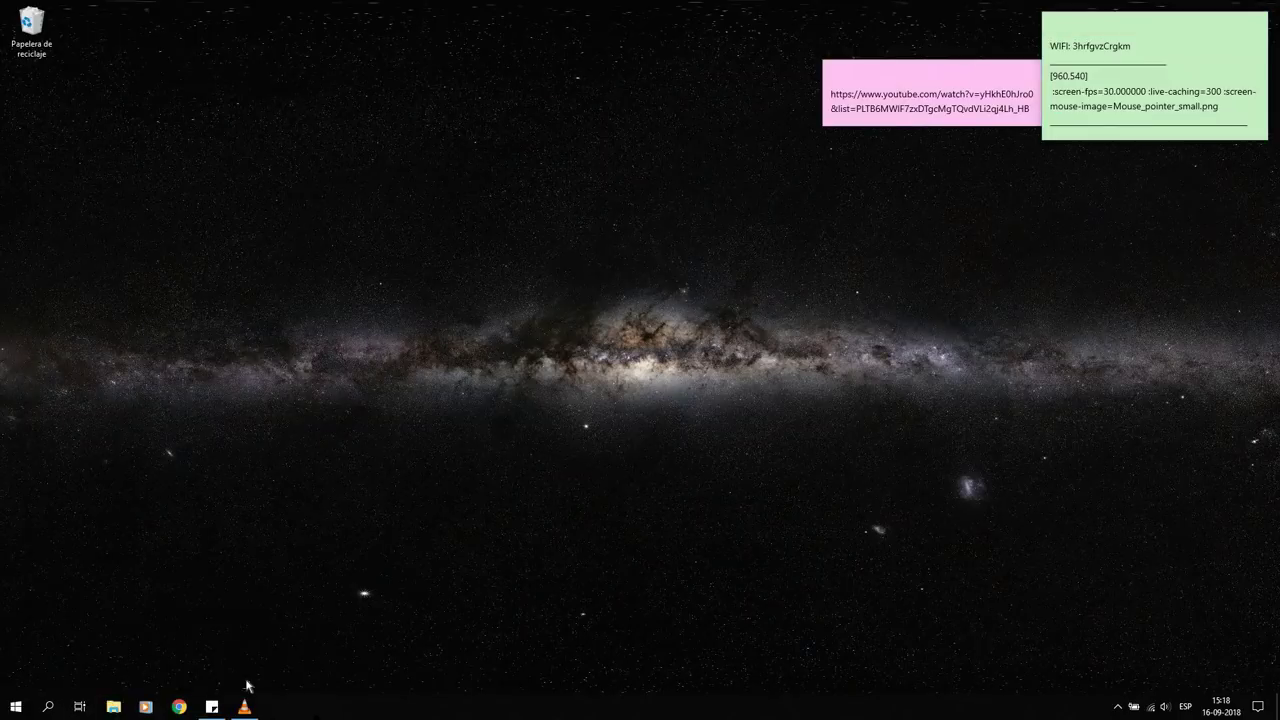
# - Relaunch Cinema 4D and play back the JAINA animation in c9e21.c4d, stepping back to the previous key
pyautogui.press('super')
pyautogui.click(337, 563)
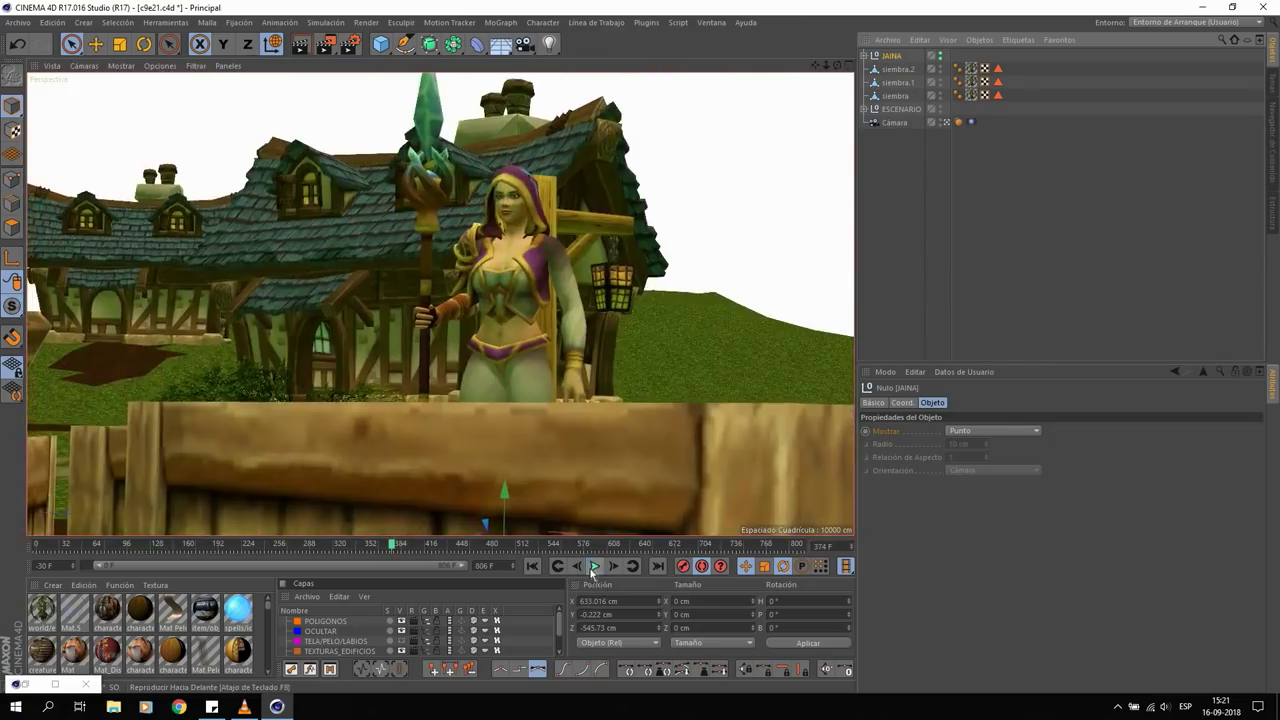
pyautogui.click(595, 566)
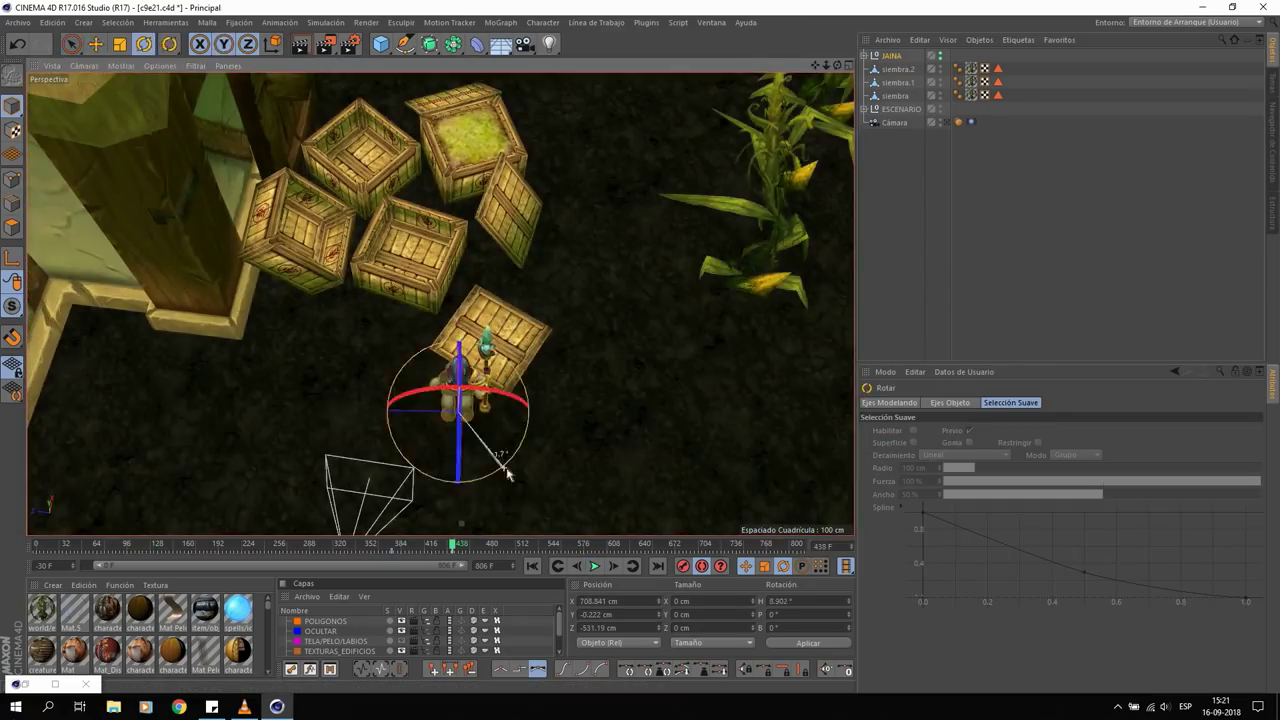
pyautogui.click(558, 566)
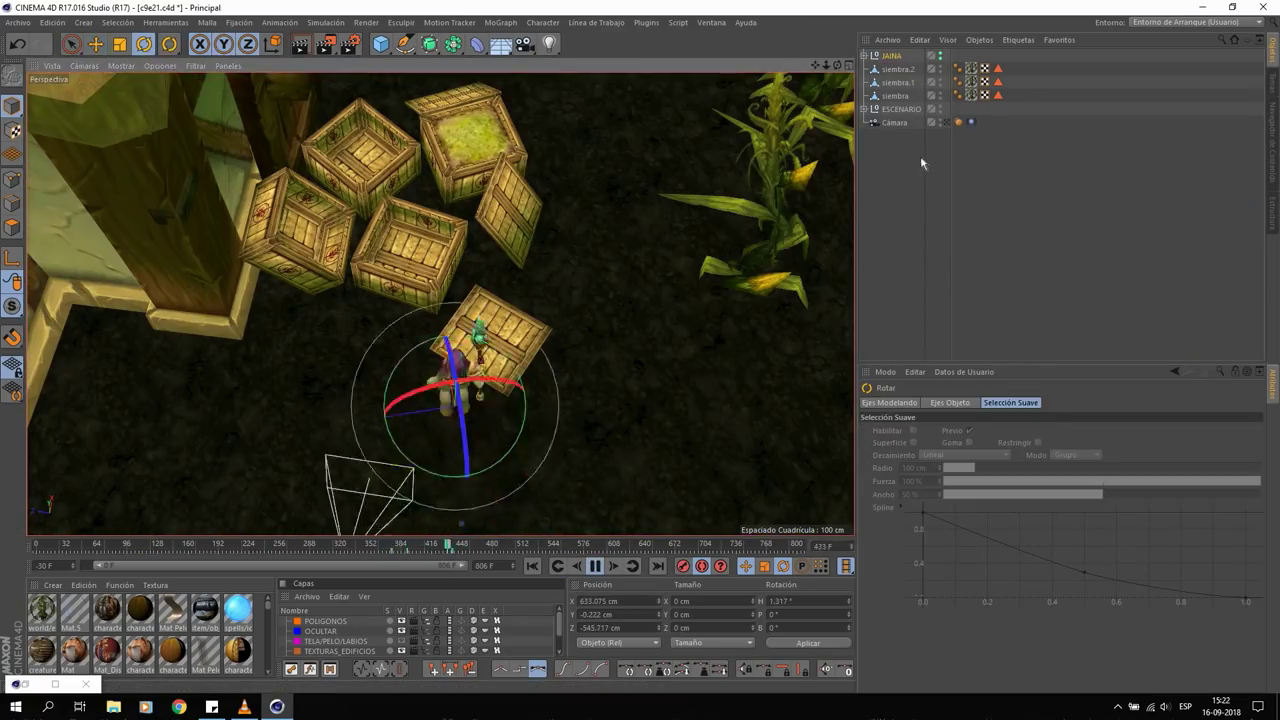
# - Open the Timeline for the Cámara object and reorient the camera around Jaina near frame 562
pyautogui.click(895, 122)
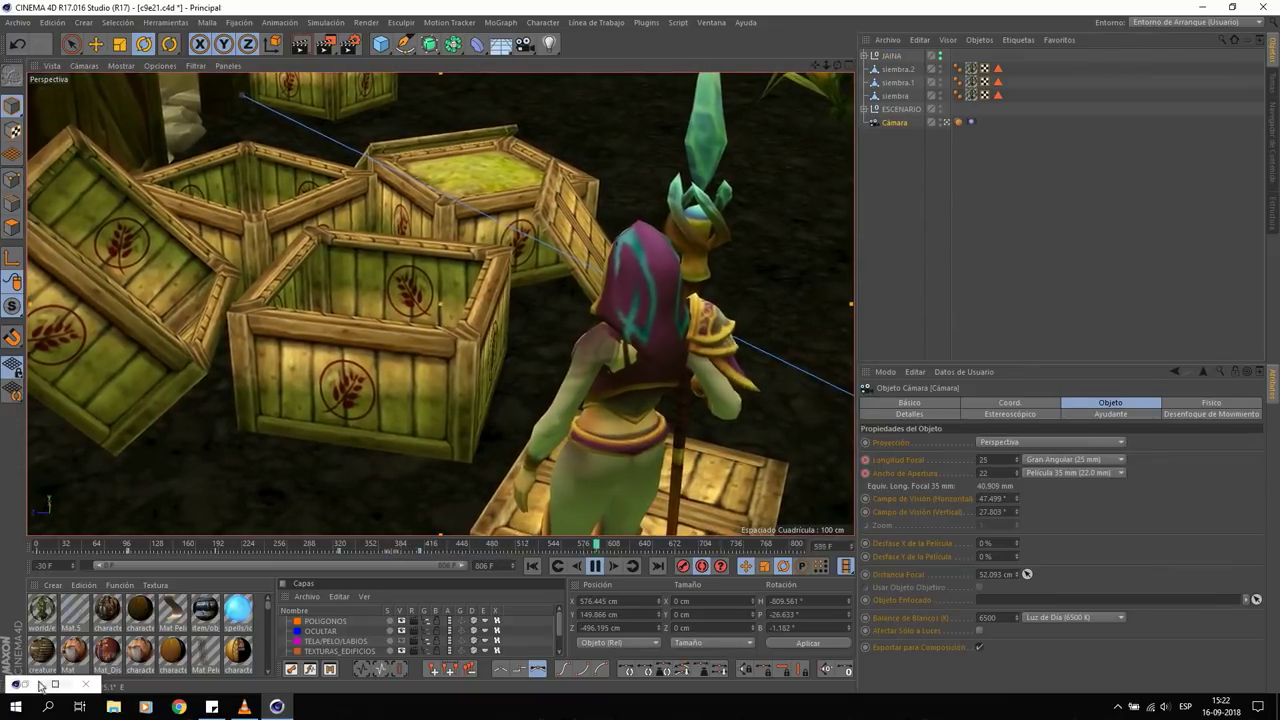
pyautogui.hotkey('shift', 'F3')
pyautogui.moveTo(905, 333); pyautogui.dragTo(1117, 414)
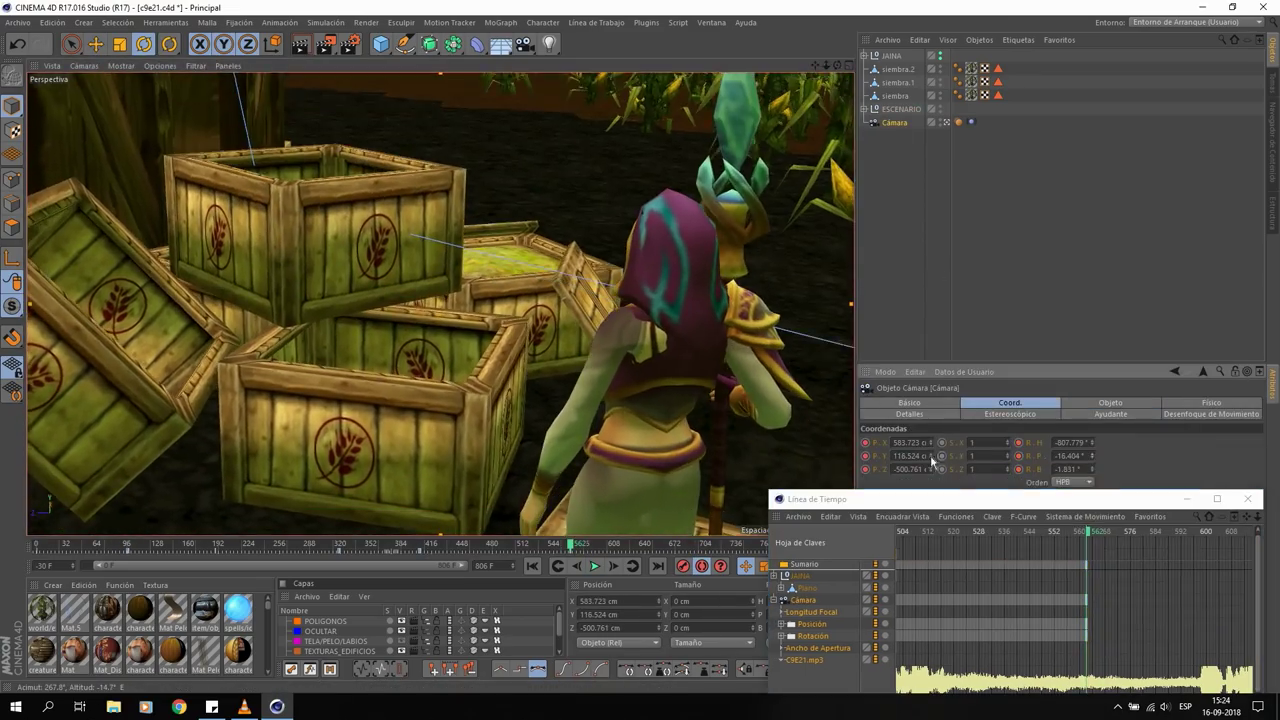
pyautogui.keyDown('alt'); pyautogui.moveTo(620, 300); pyautogui.dragTo(806, 452); pyautogui.keyUp('alt')
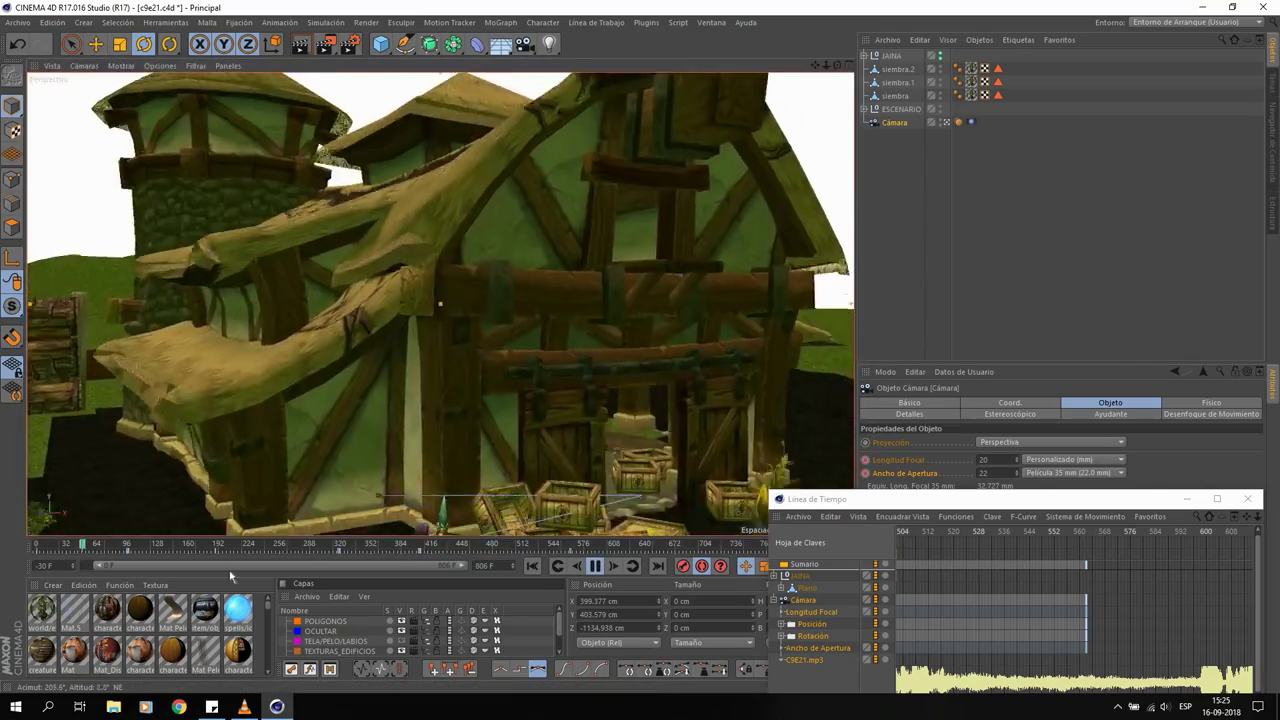
# - Scrub through the camera animation to frame 563 and reorient the camera around Jaina's staff and shoulder
pyautogui.moveTo(230, 576); pyautogui.dragTo(424, 545)
pyautogui.click(916, 538)
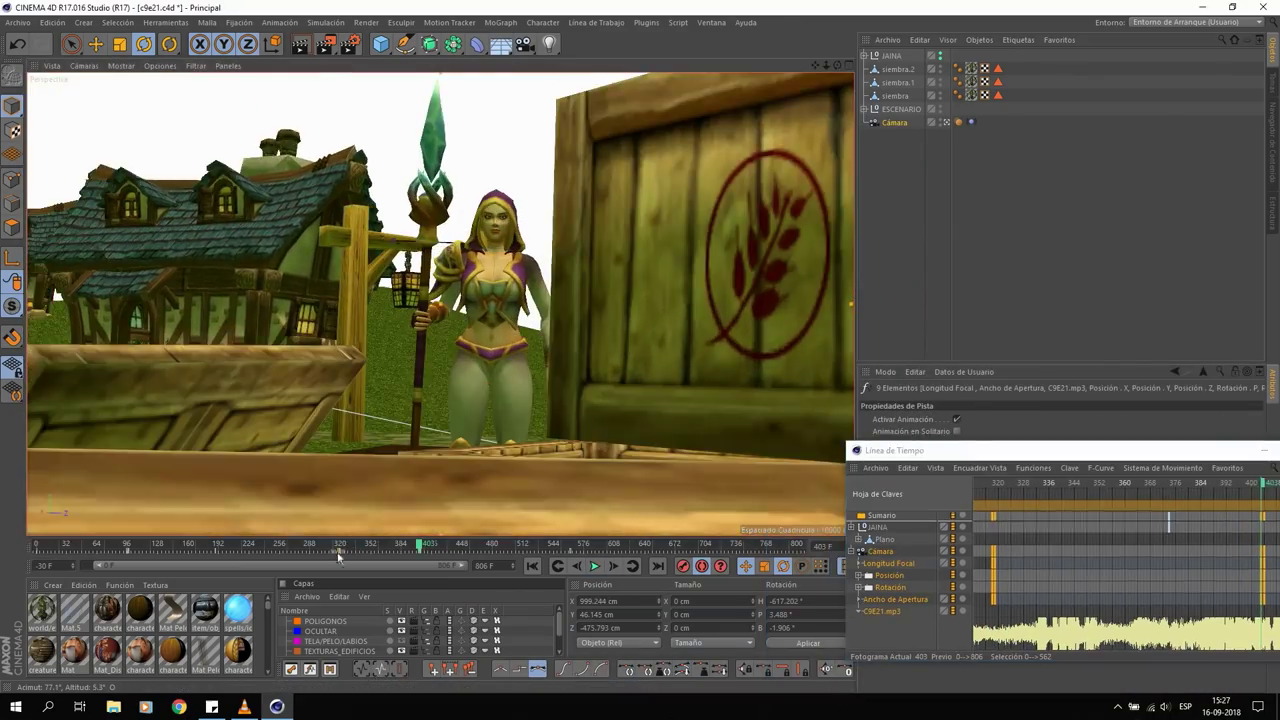
pyautogui.click(570, 548)
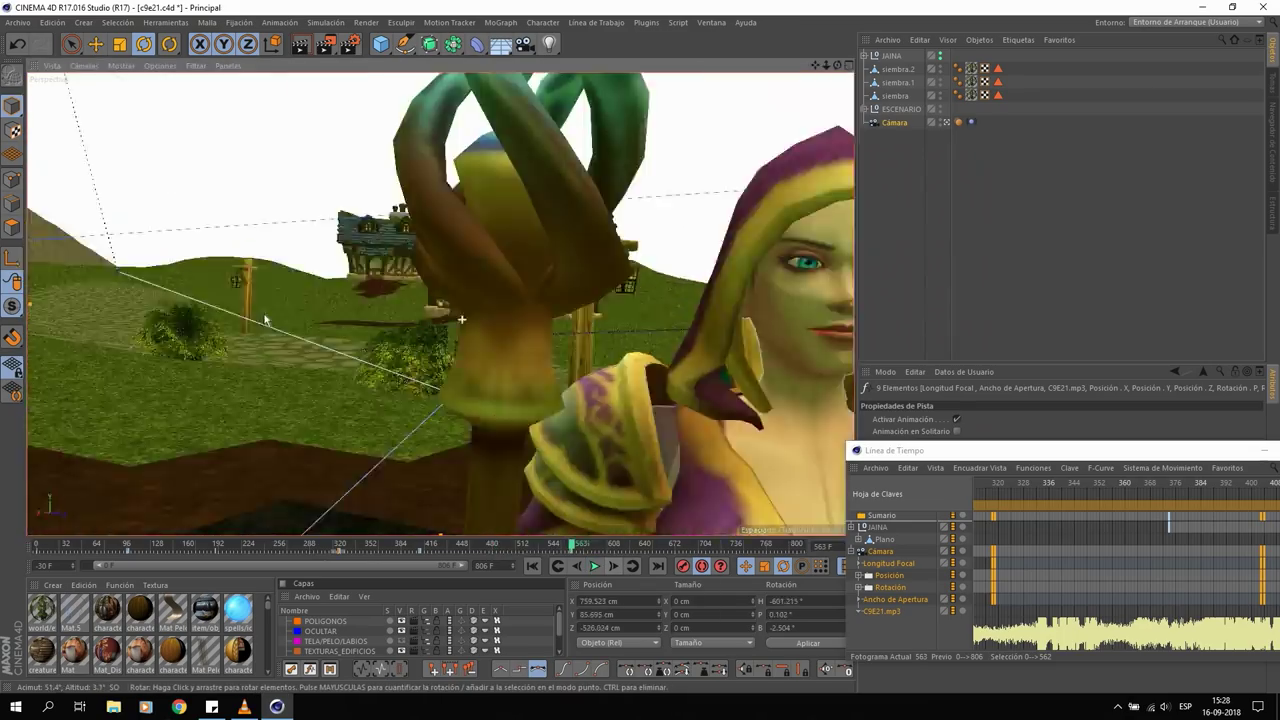
pyautogui.keyDown('alt'); pyautogui.moveTo(265, 320); pyautogui.dragTo(646, 230); pyautogui.keyUp('alt')
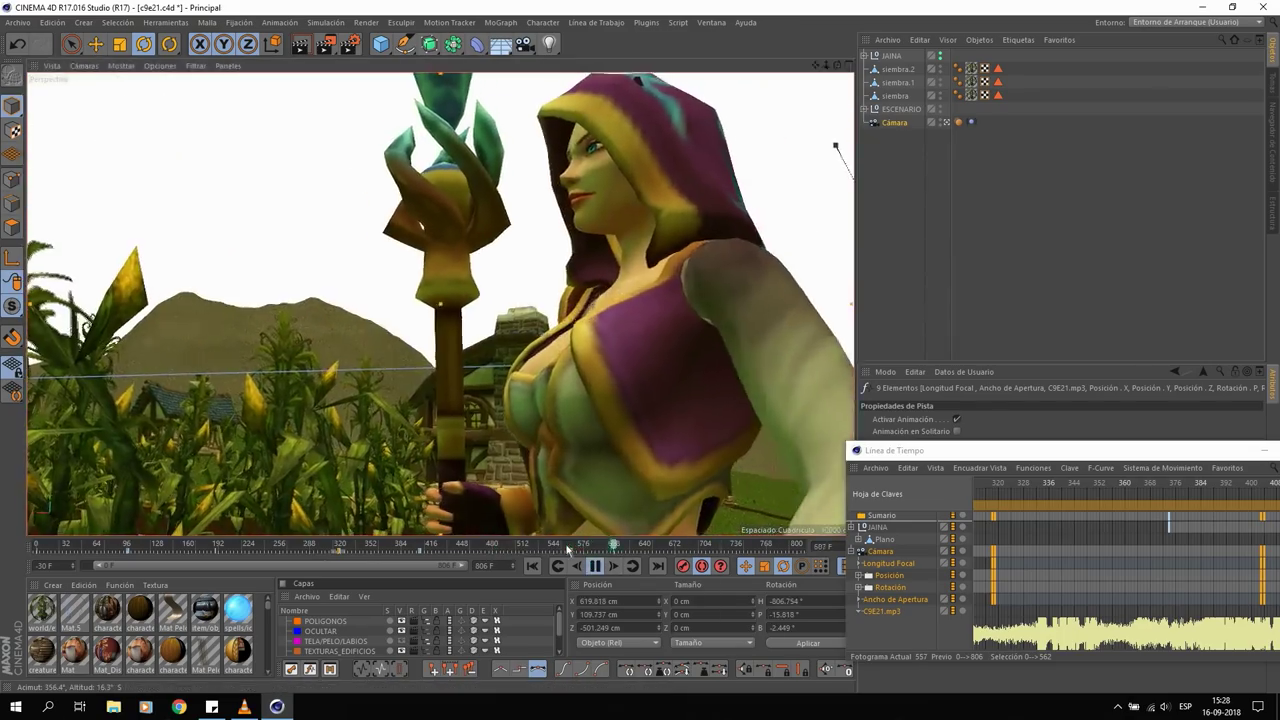
# - Reposition the camera around Jaina near frame 557 and play back the shot
pyautogui.click(567, 548)
pyautogui.keyDown('alt'); pyautogui.moveTo(560, 330); pyautogui.dragTo(616, 290); pyautogui.keyUp('alt')
pyautogui.keyDown('alt'); pyautogui.moveTo(600, 400); pyautogui.dragTo(411, 354); pyautogui.keyUp('alt')
pyautogui.press('F8')
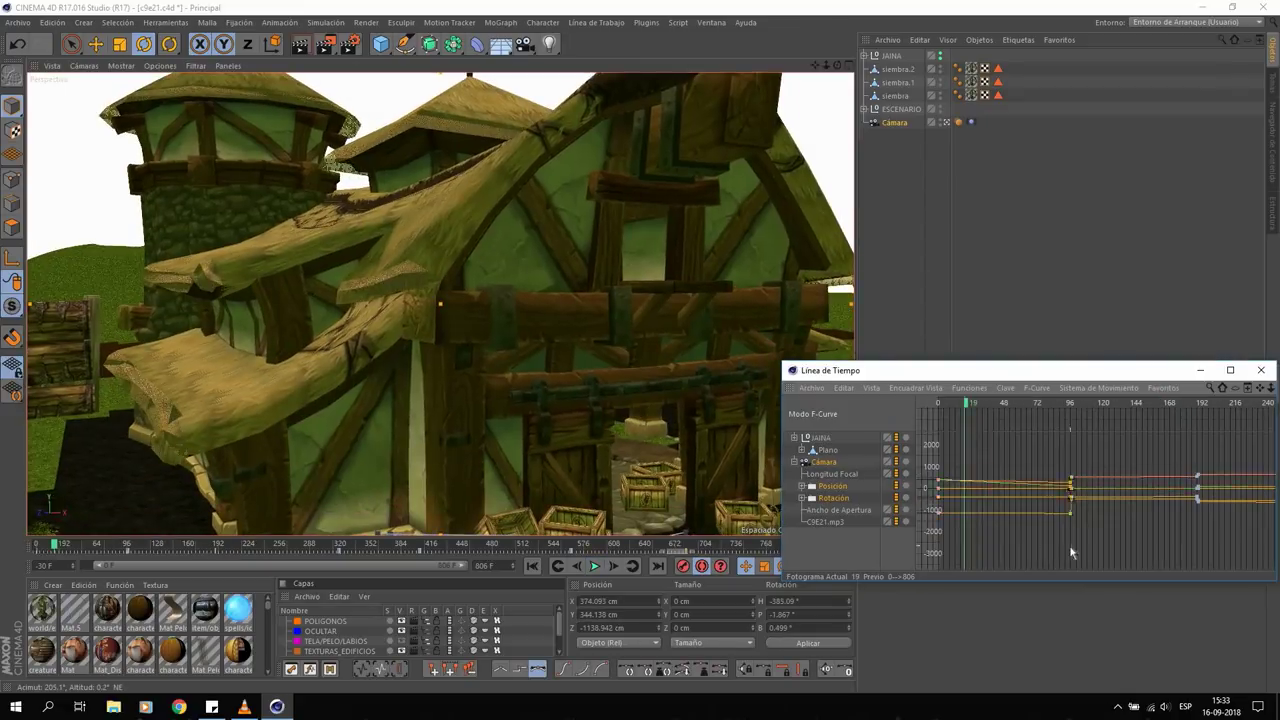
# - Expand the Cámara rotation tracks in the Timeline and select the camera keys at frame 188
pyautogui.click(803, 498)
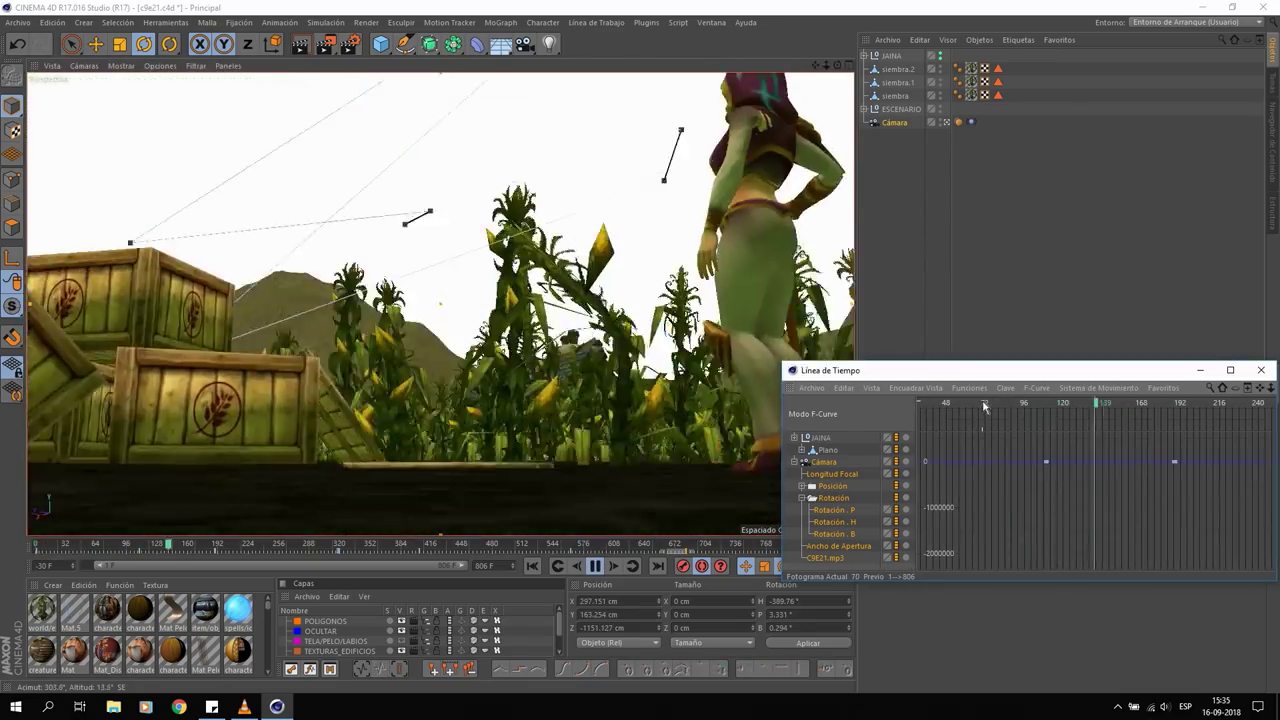
pyautogui.click(1047, 405)
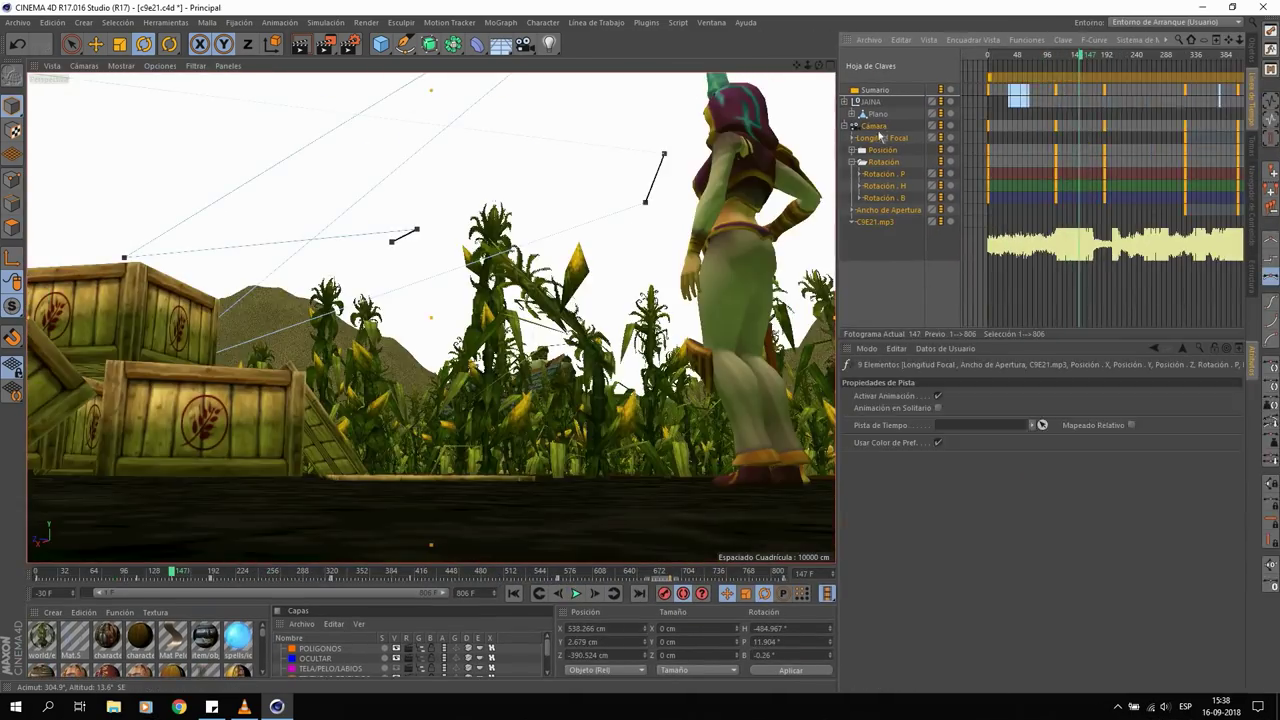
pyautogui.click(1104, 153)
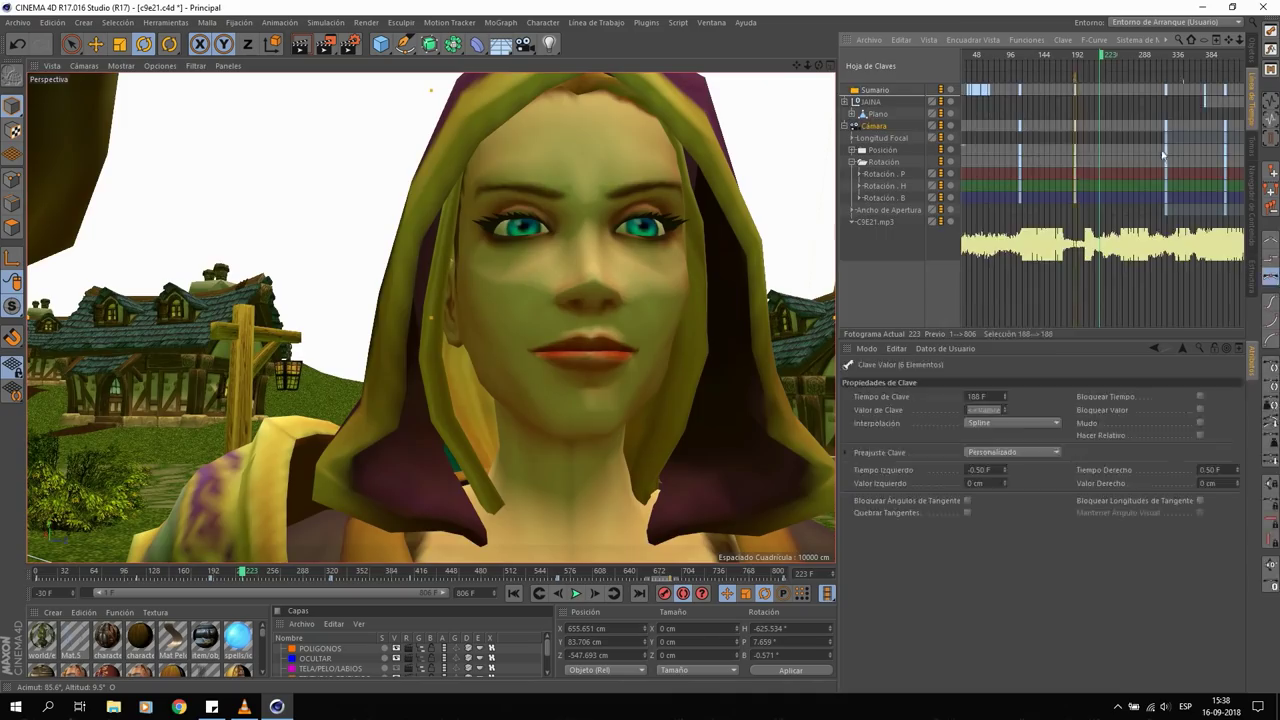
# - Show the camera animation as F-Curves and reshape its curves, including the position tangent of the key at frame 109
pyautogui.press('Tab')
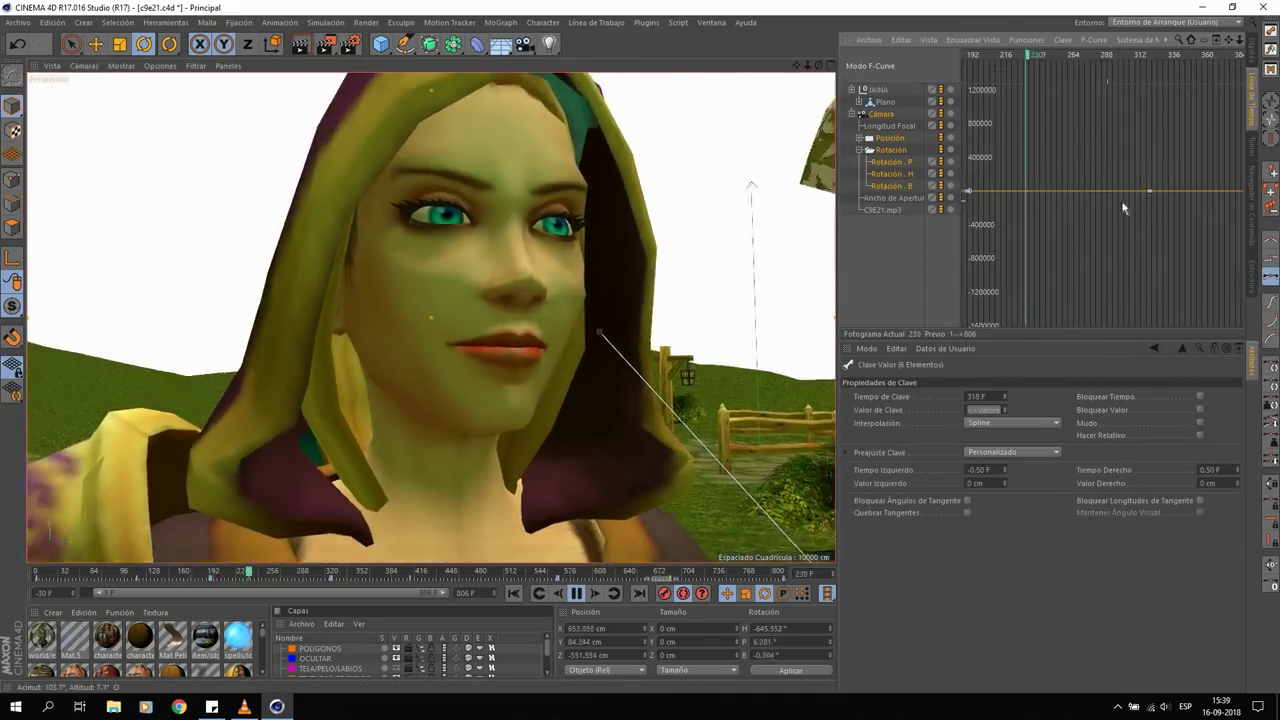
pyautogui.click(1160, 192)
pyautogui.keyDown('shift'); pyautogui.moveTo(1160, 192); pyautogui.dragTo(1036, 268); pyautogui.keyUp('shift')
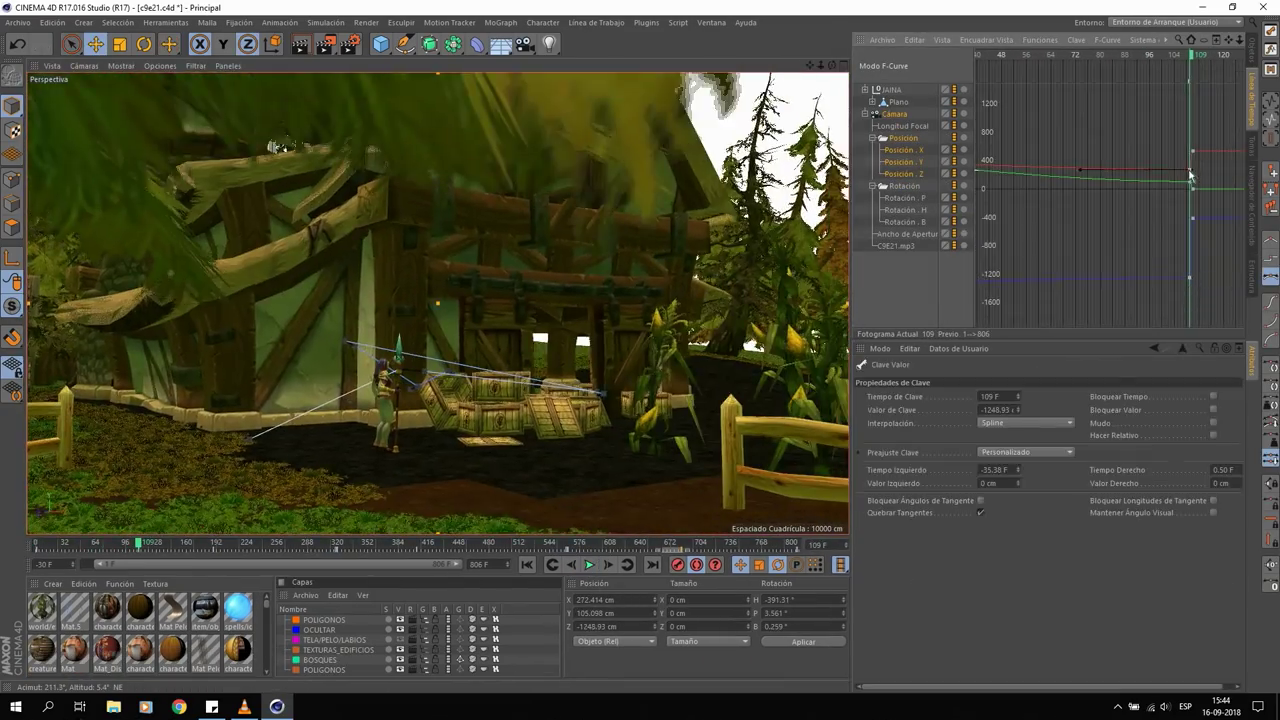
pyautogui.moveTo(1190, 175); pyautogui.dragTo(1105, 200)
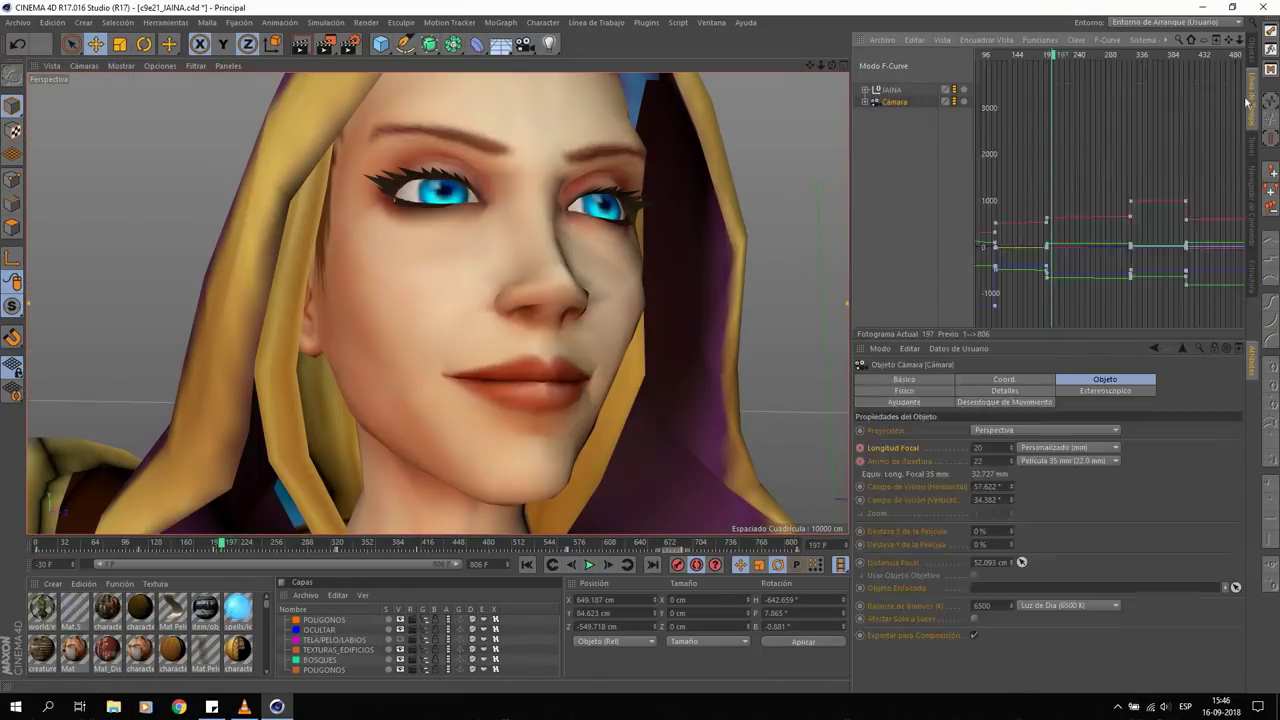
# - Switch the Timeline to the key sheet and expand the Cámara tracks to show the audio waveform
pyautogui.press('Tab')
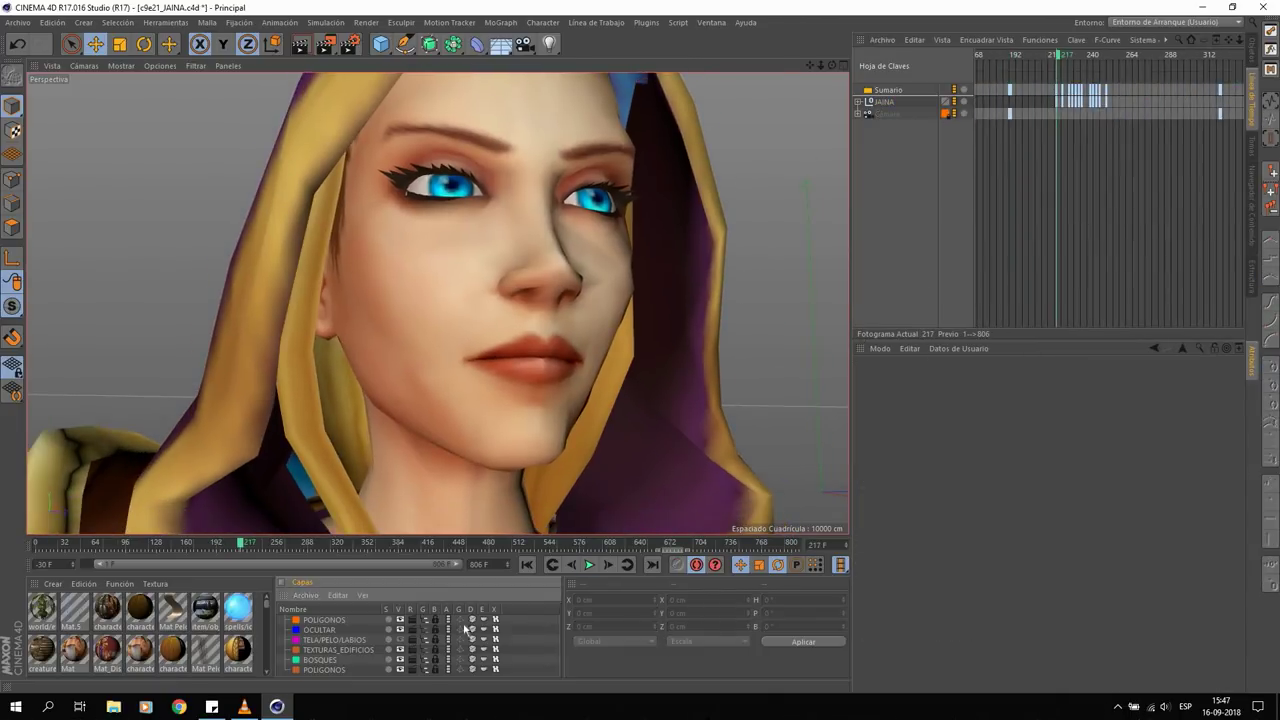
pyautogui.click(857, 113)
pyautogui.scroll(3, 1040, 70)
pyautogui.click(1040, 70)
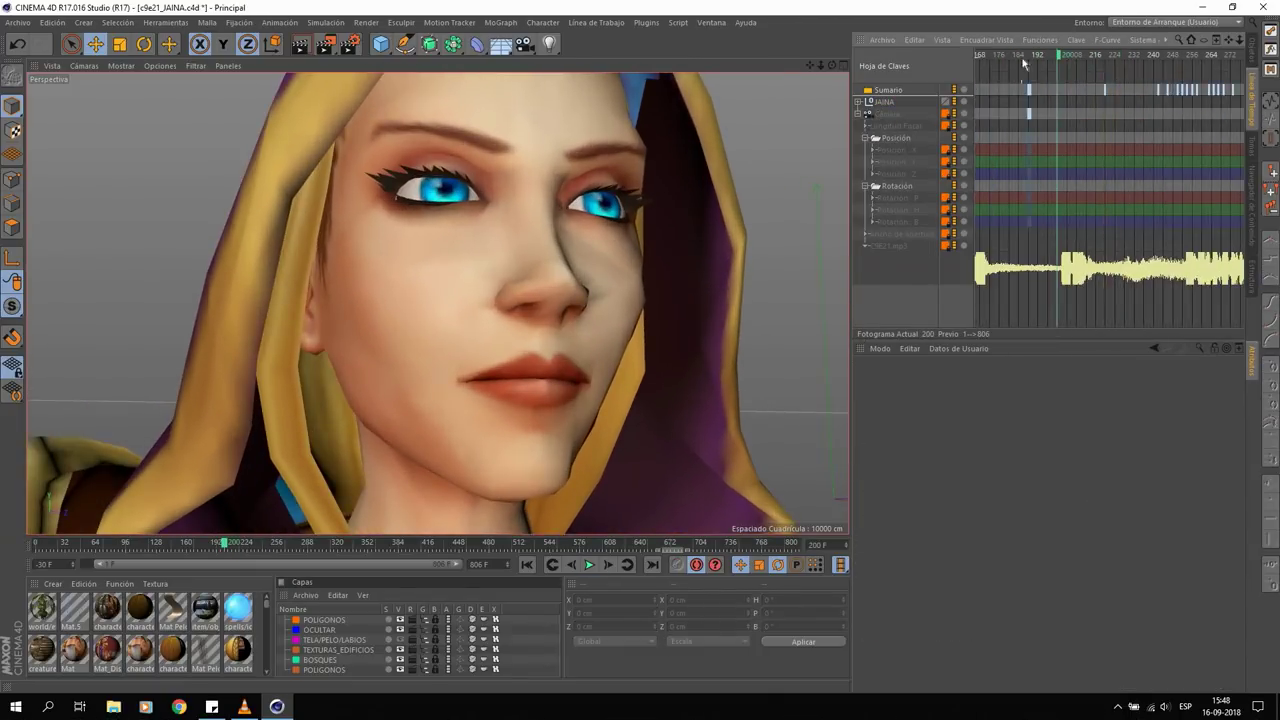
pyautogui.scroll(-2, 1120, 90)
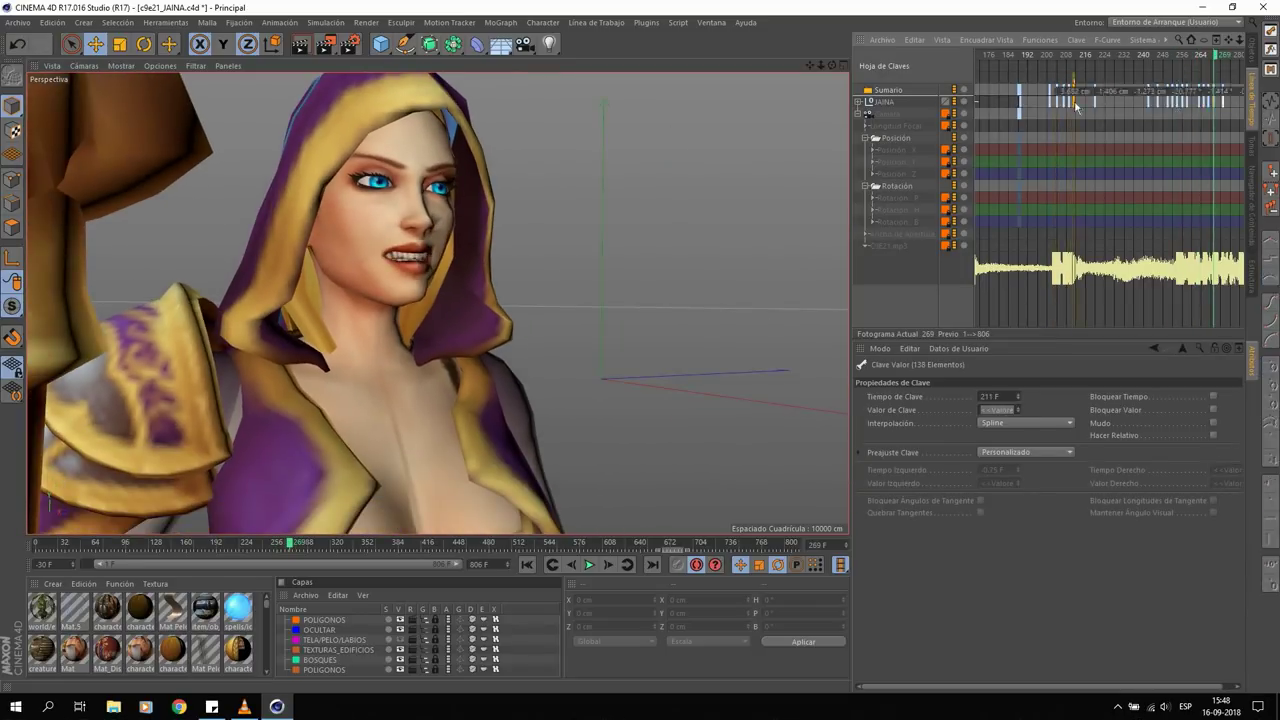
# - Compare Jaina's lip-sync keys with the audio waveform and select the mouth key near frame 213
pyautogui.click(1052, 57)
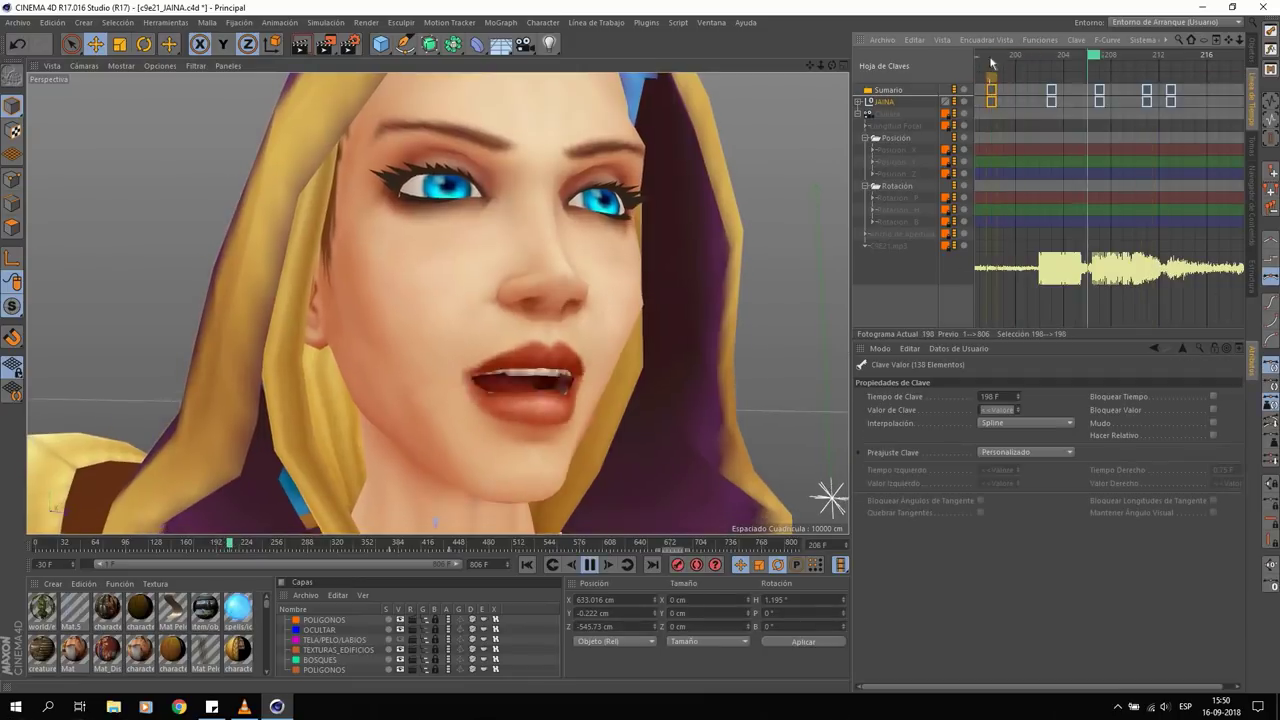
pyautogui.scroll(-3, 1049, 60)
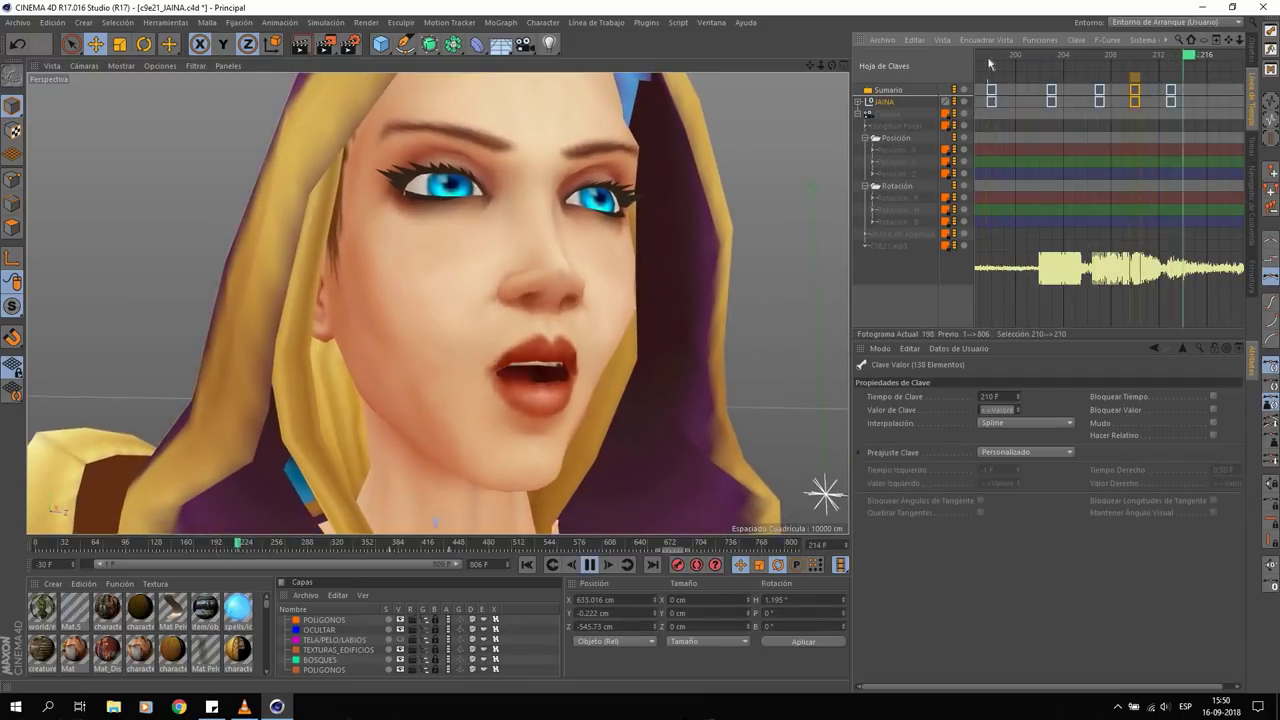
pyautogui.click(1164, 95)
pyautogui.scroll(-2, 1100, 157)
pyautogui.click(1088, 155)
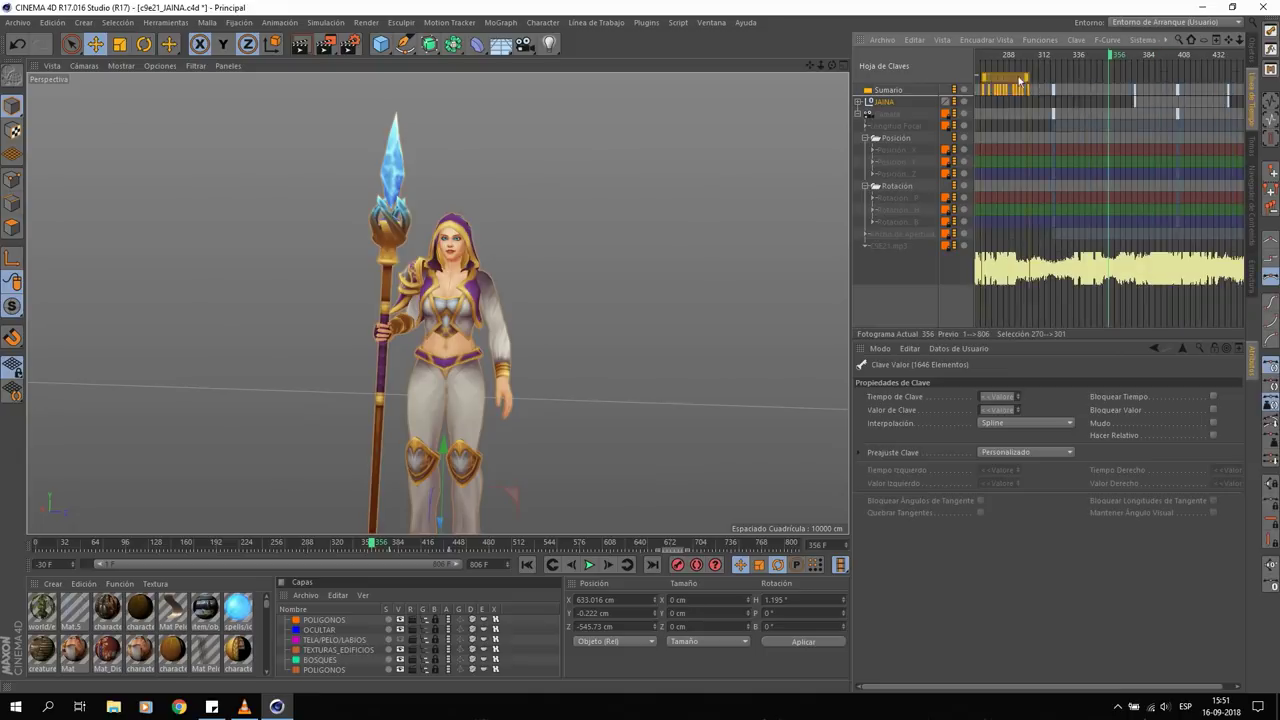
# - Focus the key sheet on the JAINA tracks and move Jaina's key to frame 334
pyautogui.click(1252, 52)
pyautogui.click(968, 447)
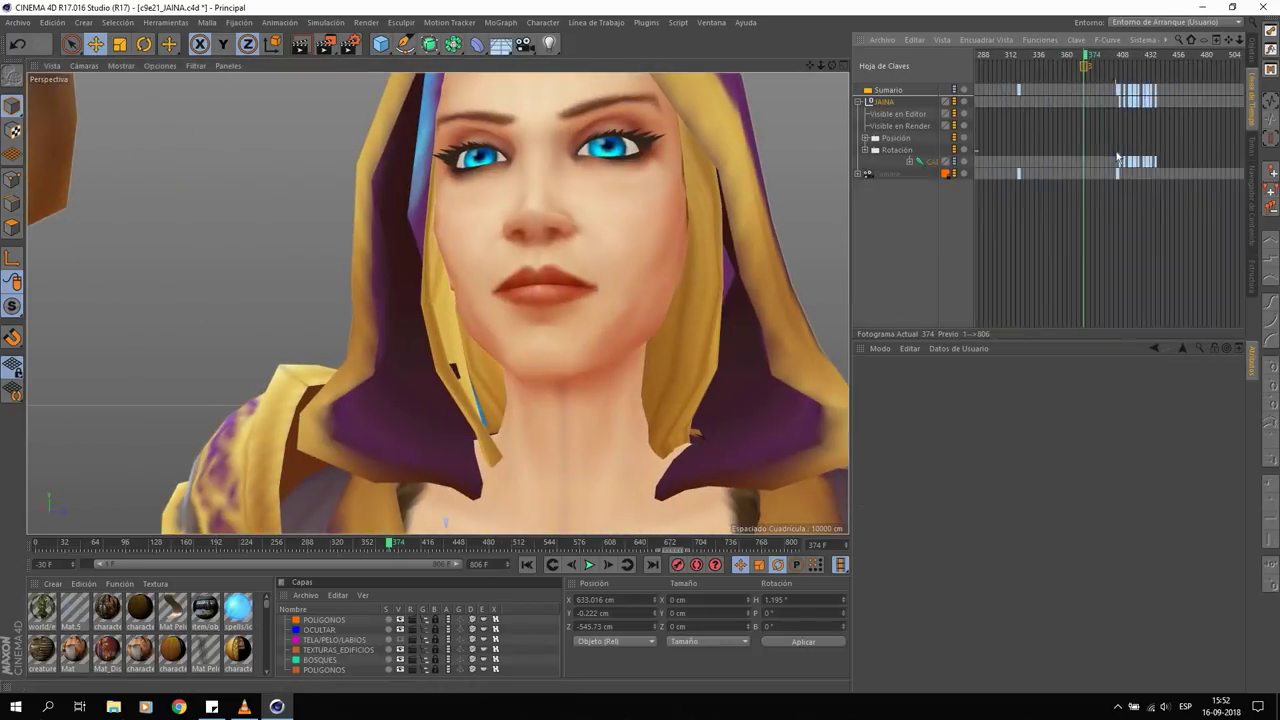
pyautogui.scroll(3, 1010, 120)
pyautogui.click(1014, 168)
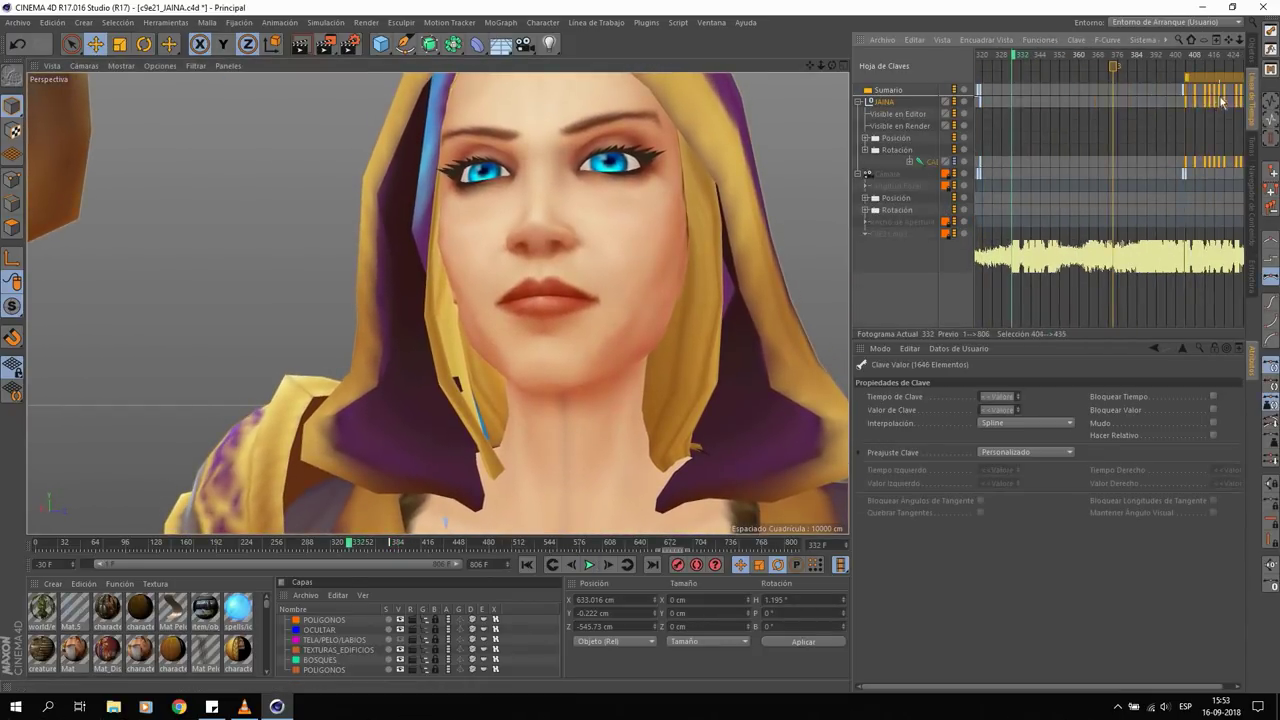
pyautogui.moveTo(1014, 168); pyautogui.dragTo(1026, 168)
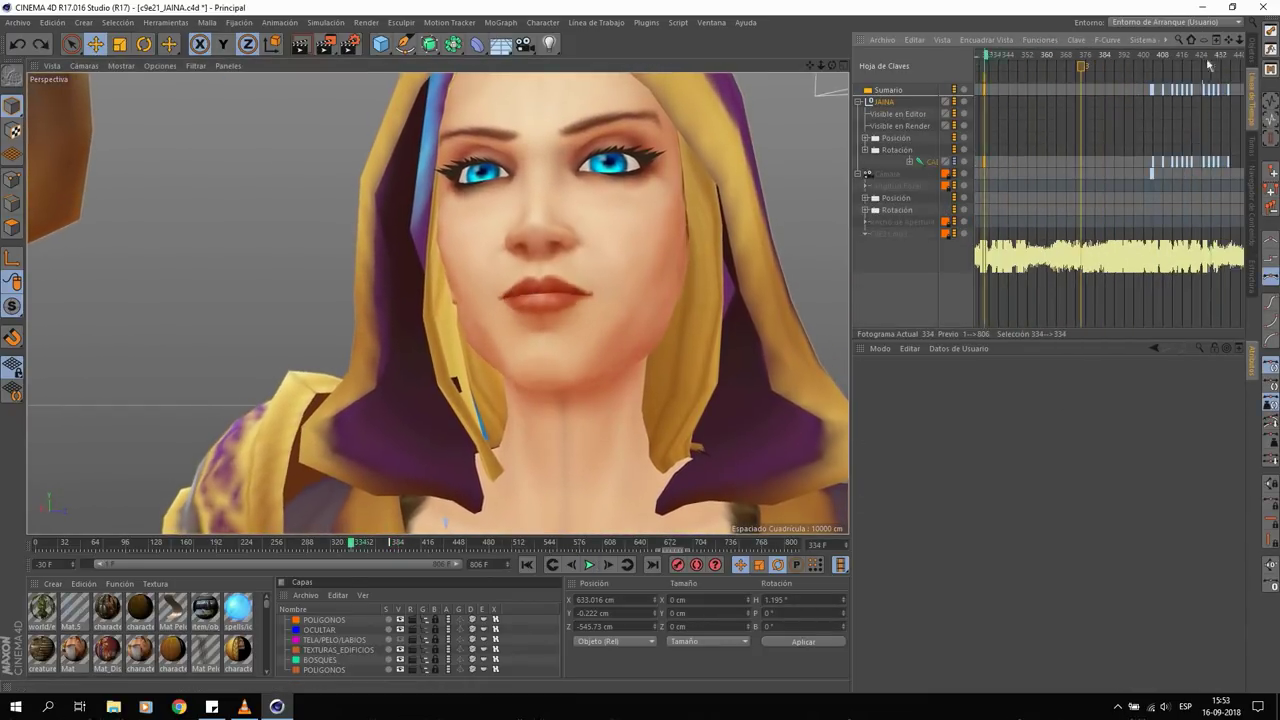
# - Retime Jaina's lip-sync keys between about frames 332 and 351 against the audio waveform, placing a key at frame 351
pyautogui.scroll(3, 1150, 166)
pyautogui.click(1079, 161)
pyautogui.moveTo(1079, 163); pyautogui.dragTo(1057, 162)
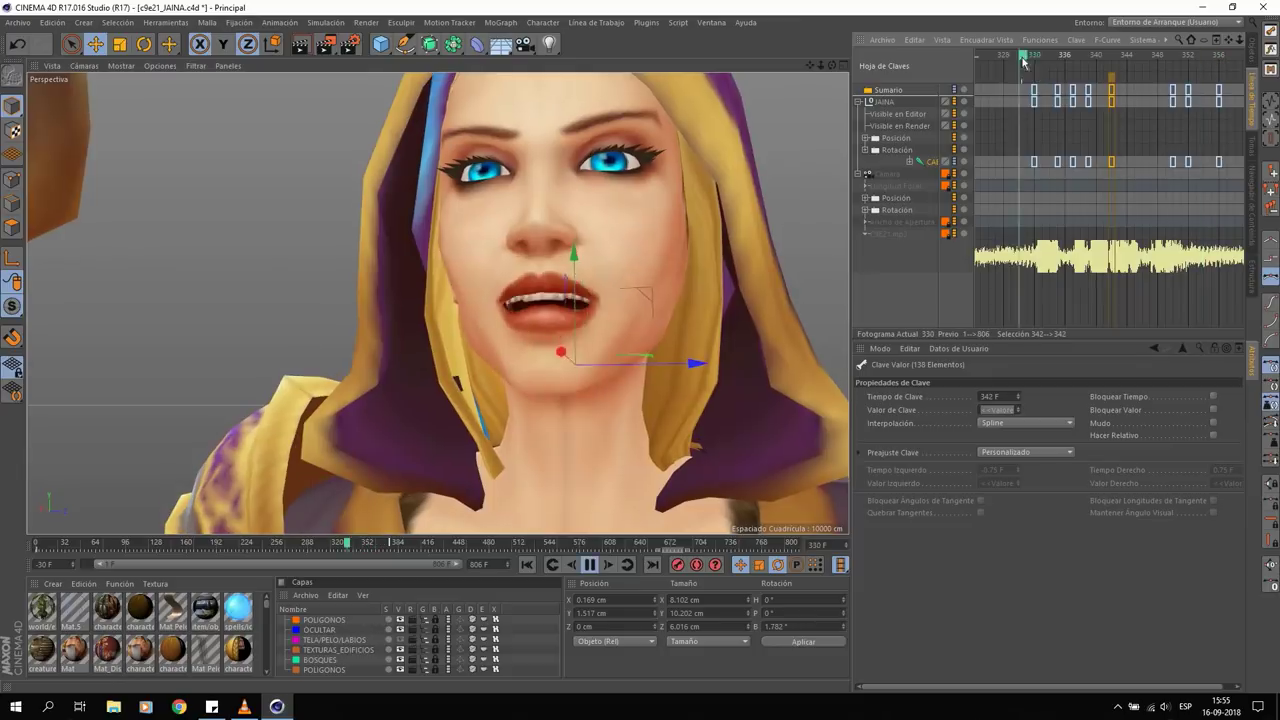
pyautogui.click(1012, 145)
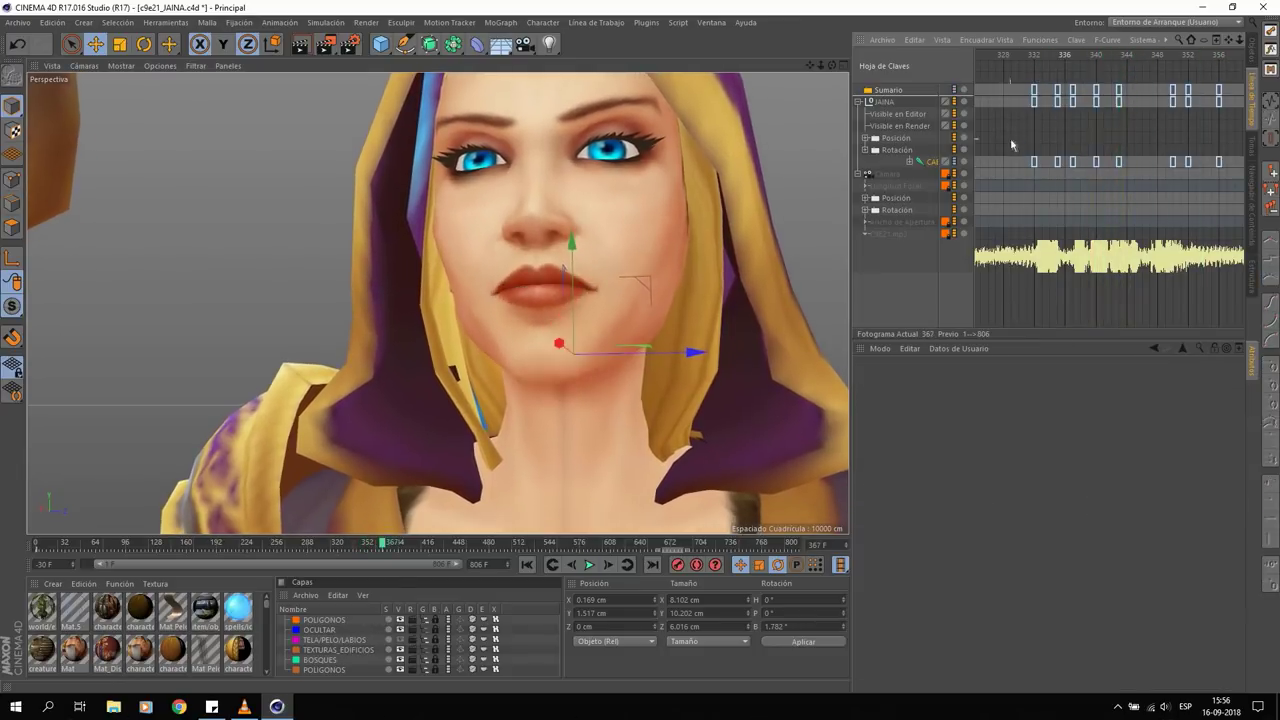
pyautogui.click(1000, 60)
pyautogui.scroll(2, 1111, 173)
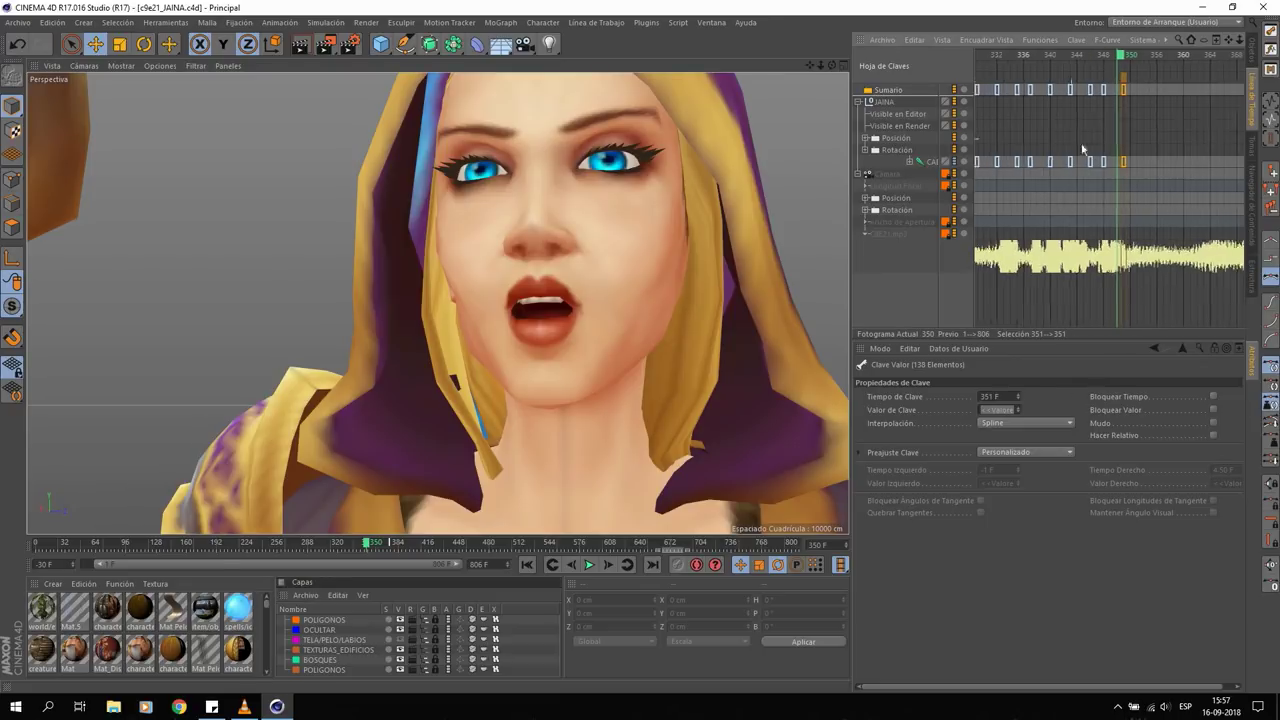
# - Align Jaina's next lip-sync keys with the audio, placing keys at frames 391, 395 and 403
pyautogui.scroll(-3, 1082, 103)
pyautogui.click(1048, 76)
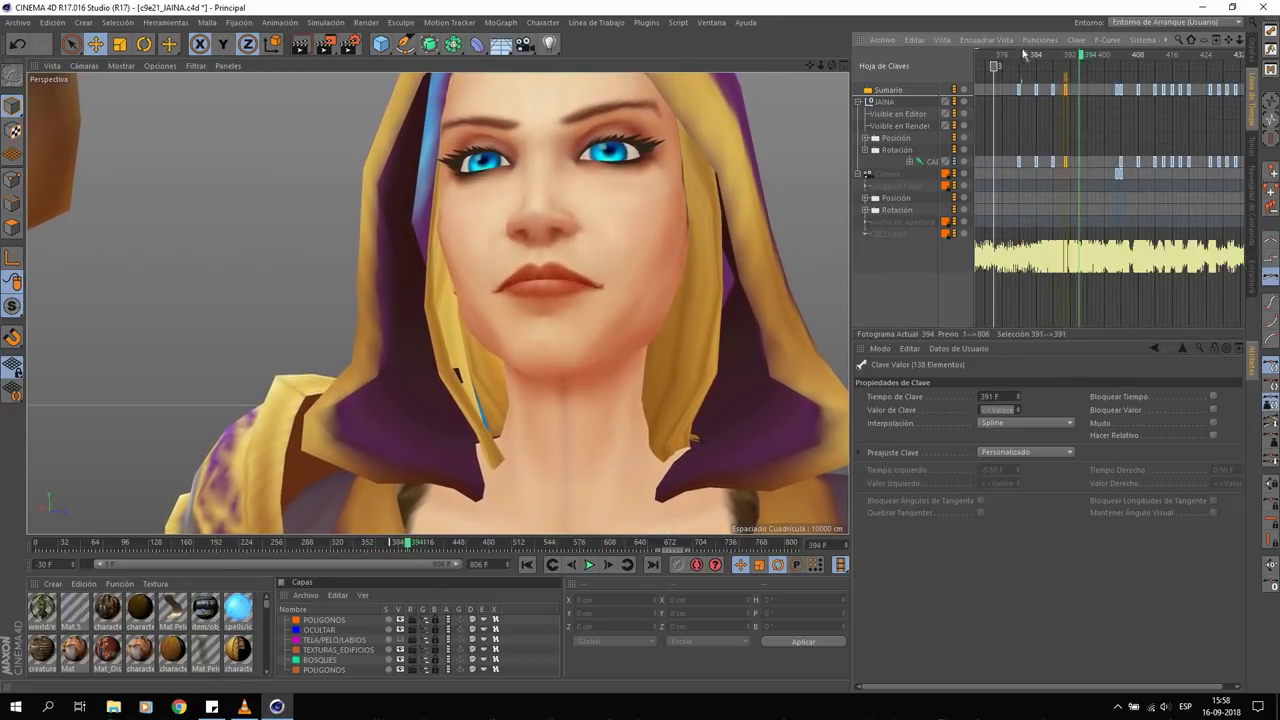
pyautogui.moveTo(1063, 165); pyautogui.dragTo(1028, 165)
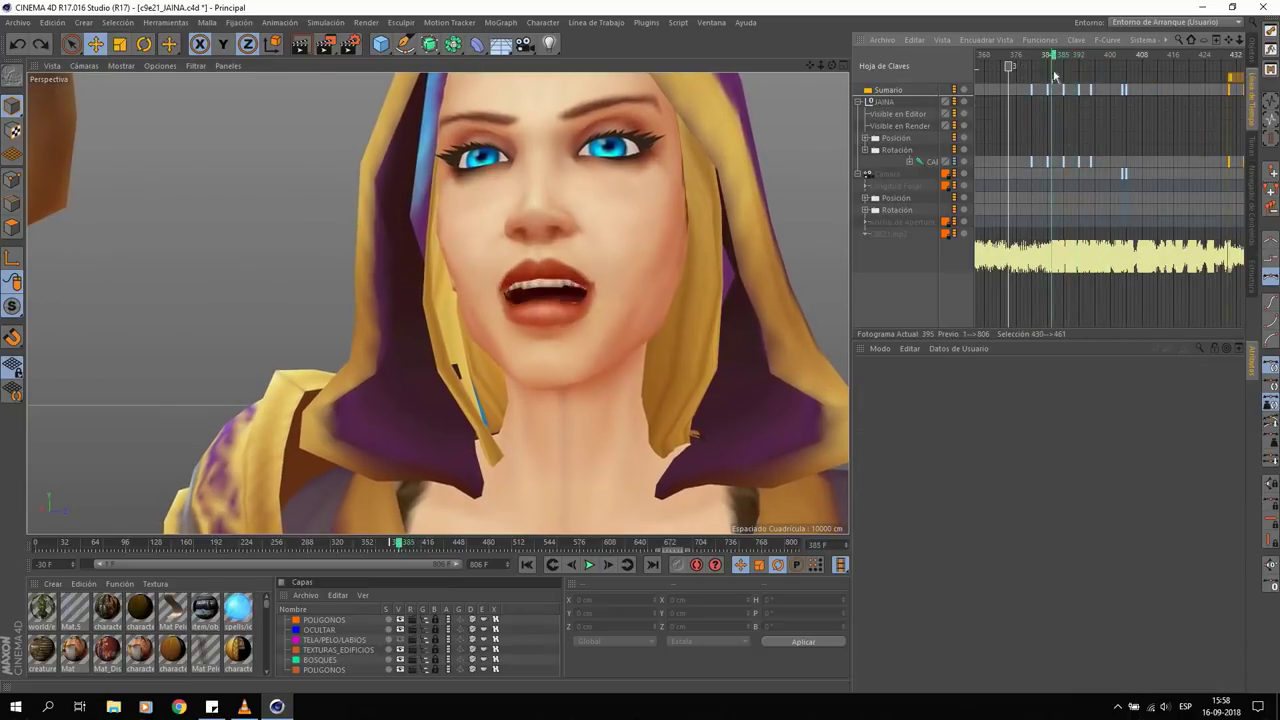
pyautogui.click(999, 57)
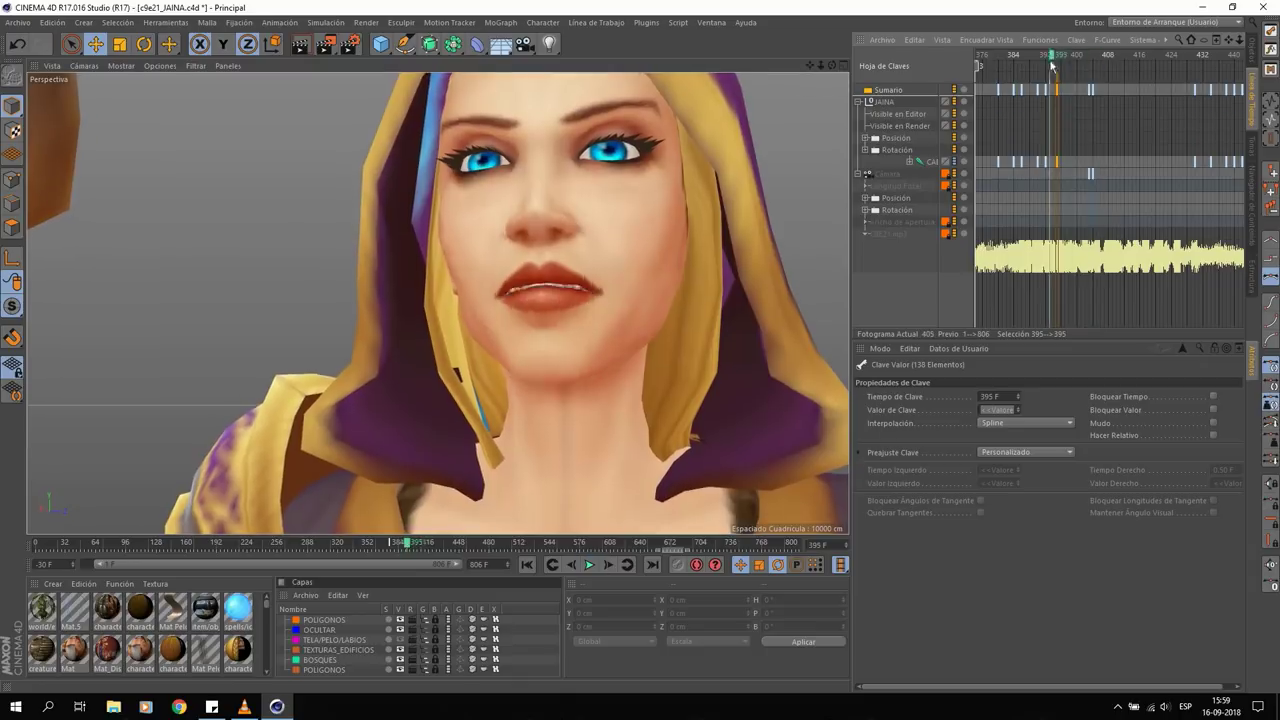
pyautogui.press('F8')
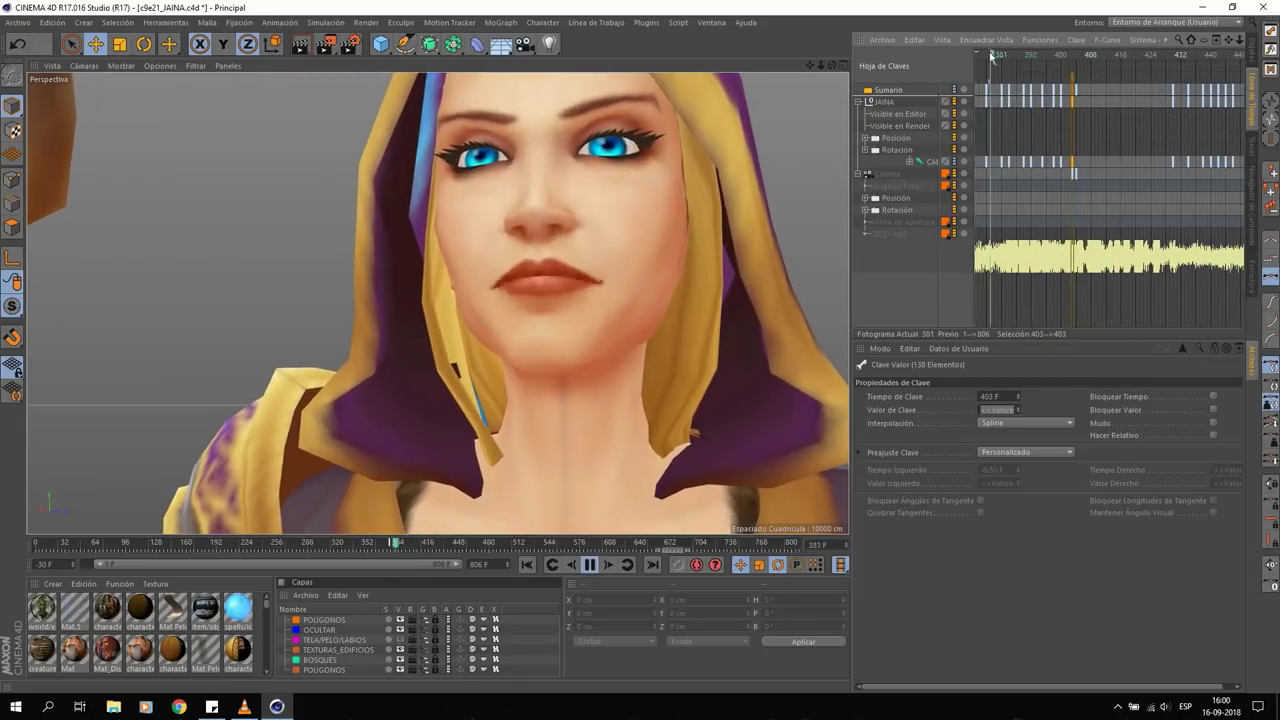
# - Start matching the next group of Jaina's mouth keys to the spoken phrase, placing keys at frames 469 and 460
pyautogui.hotkey('shift', 'F1')
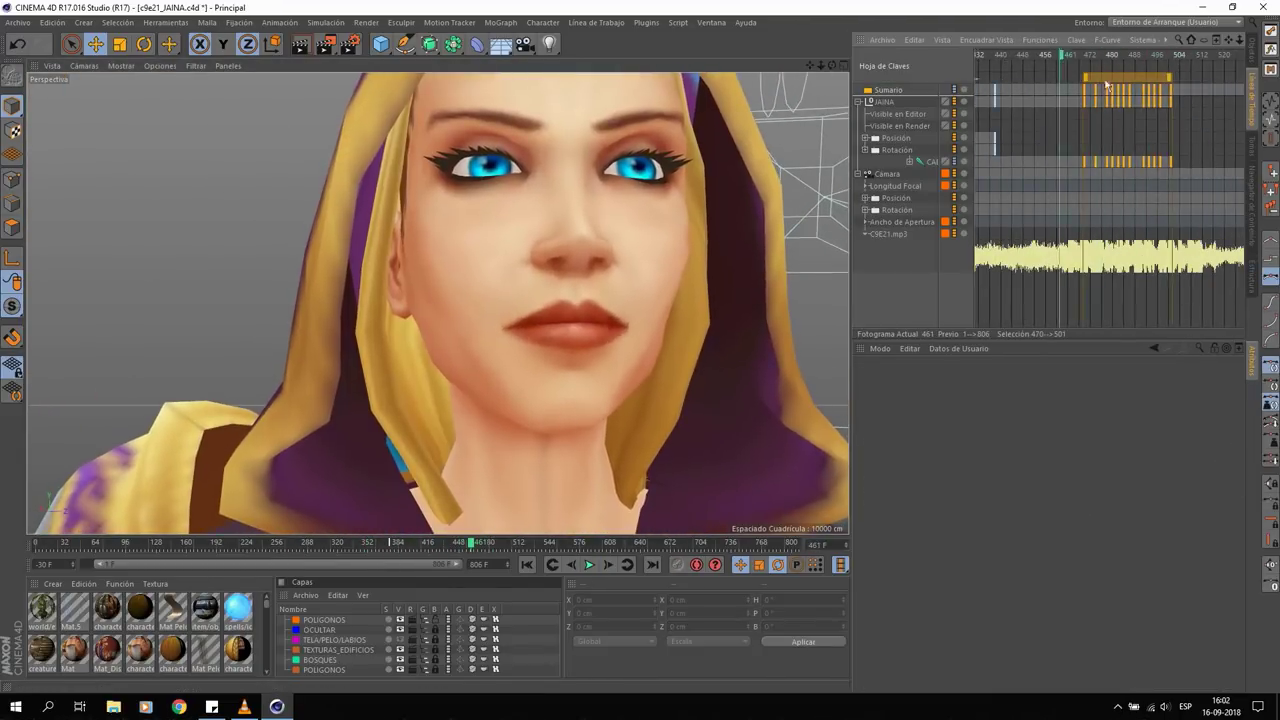
pyautogui.moveTo(1043, 186); pyautogui.dragTo(1025, 77)
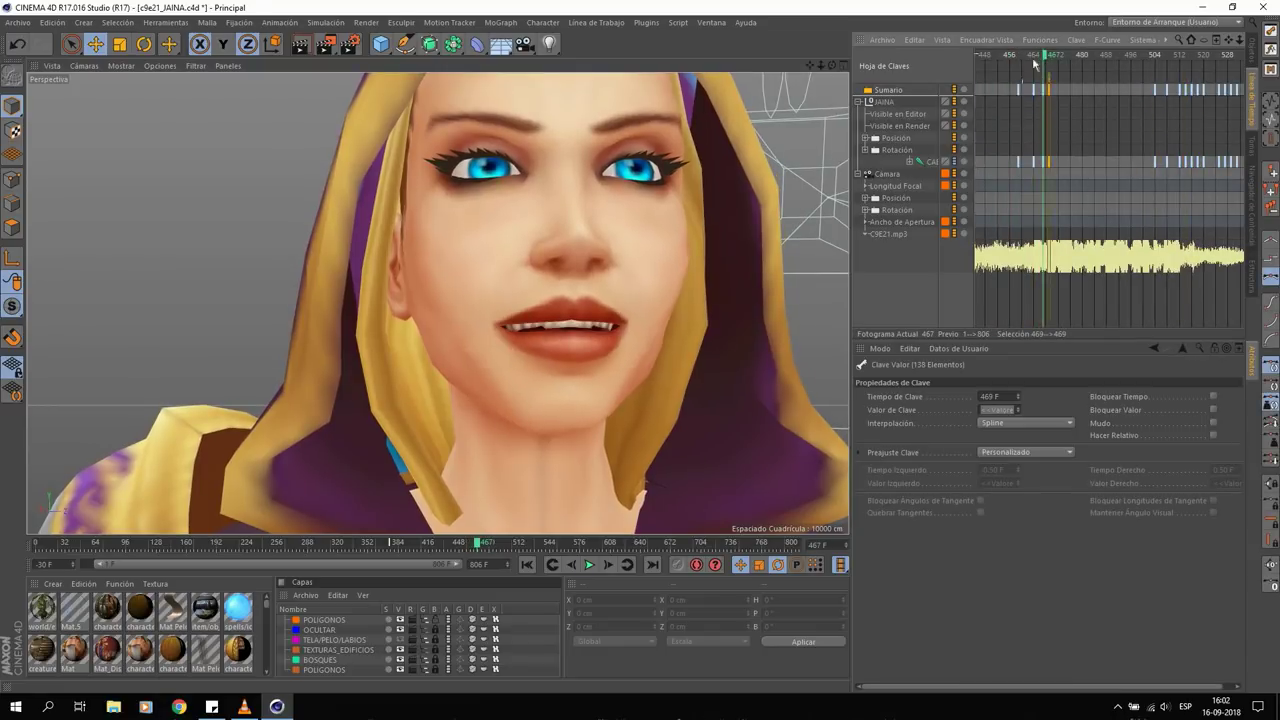
pyautogui.scroll(3, 1052, 170)
pyautogui.click(1016, 57)
pyautogui.press('F8')
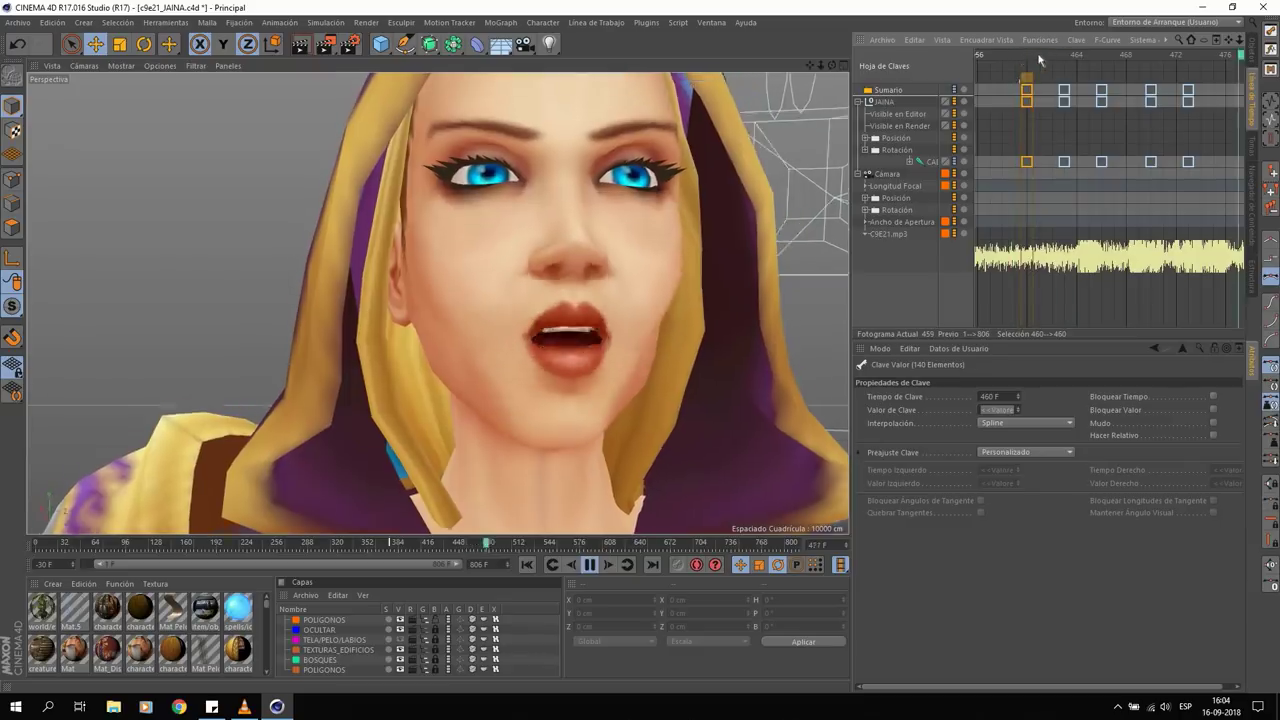
# - Continue spacing Jaina's mouth keys along the phrase, placing keys at frames 475, 480 and 490
pyautogui.moveTo(1127, 84); pyautogui.dragTo(1105, 110)
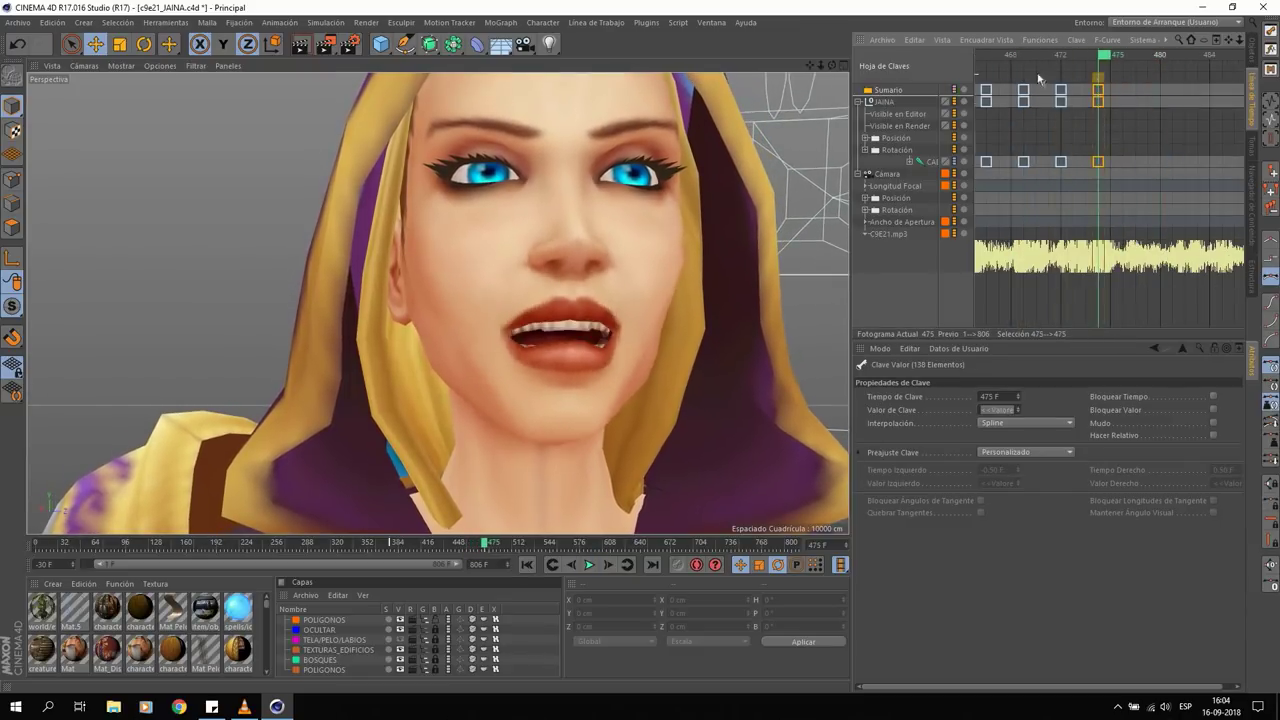
pyautogui.scroll(-2, 1028, 80)
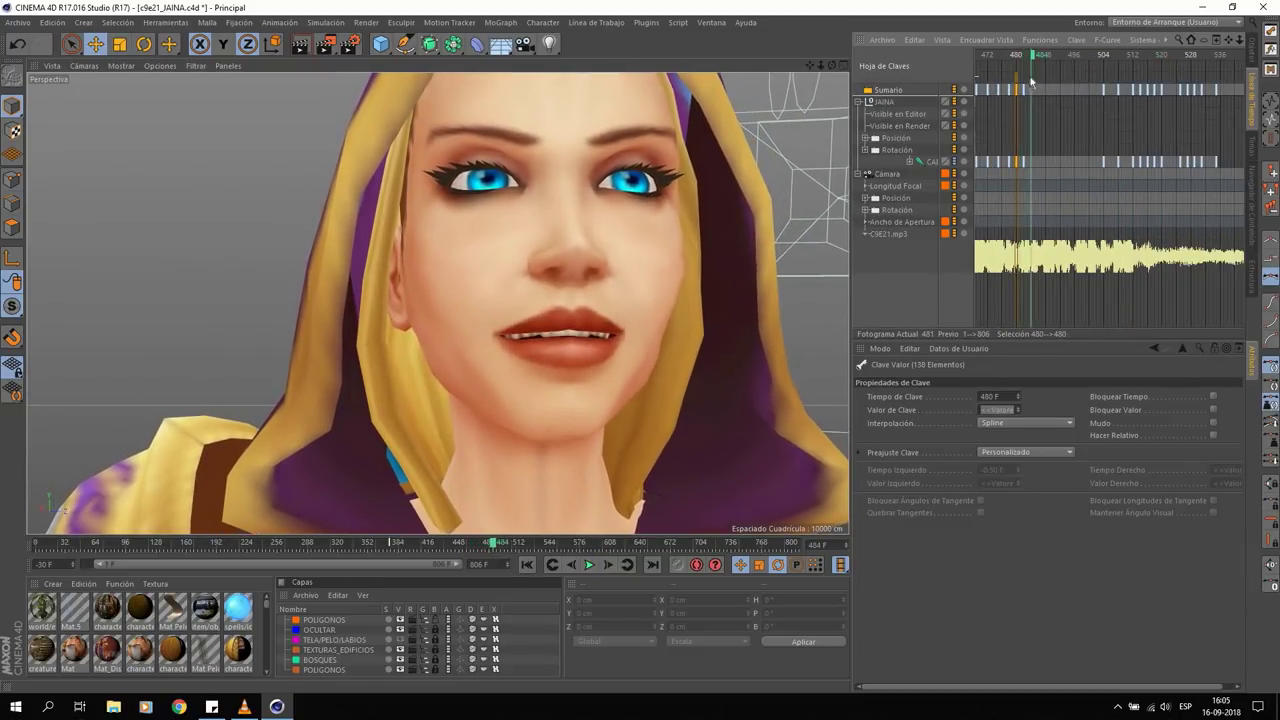
pyautogui.scroll(1, 1190, 92)
pyautogui.moveTo(1190, 92); pyautogui.dragTo(1199, 97)
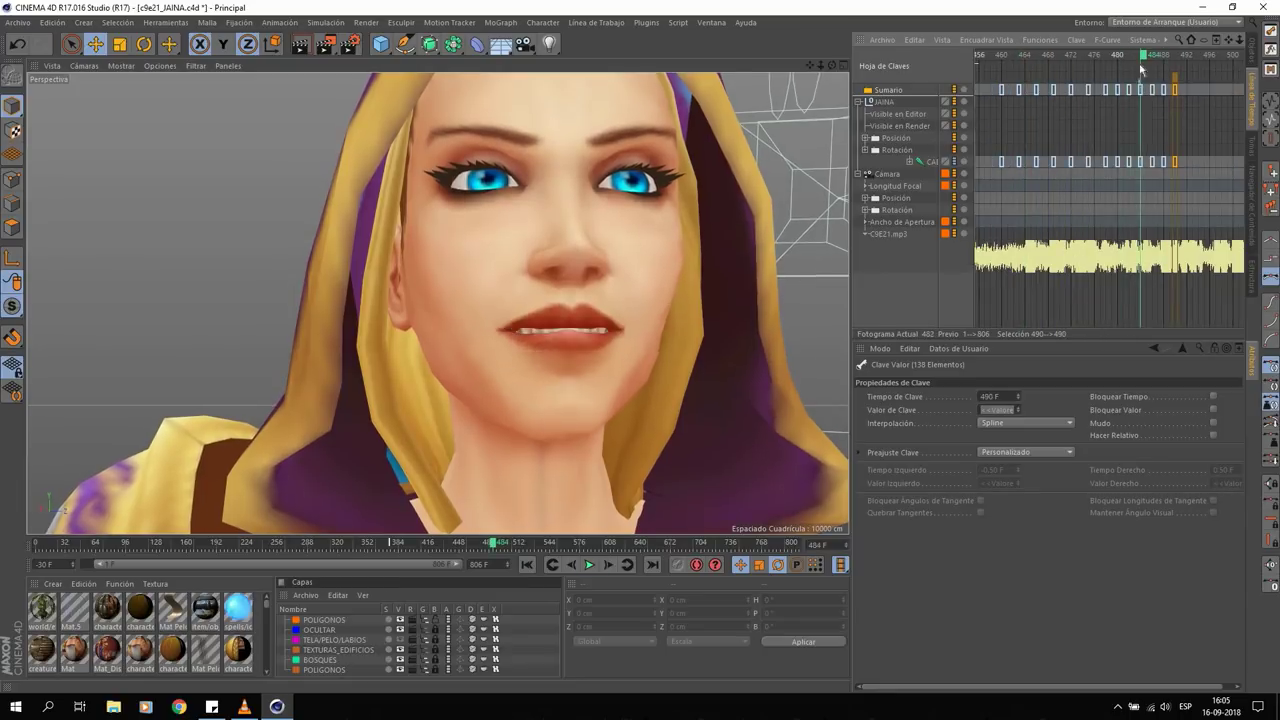
# - Replay the audio around frame 484 and retime the following mouth keys, placing one at frame 491
pyautogui.moveTo(1060, 104); pyautogui.dragTo(1135, 92)
pyautogui.press('F8')
pyautogui.click(1088, 56)
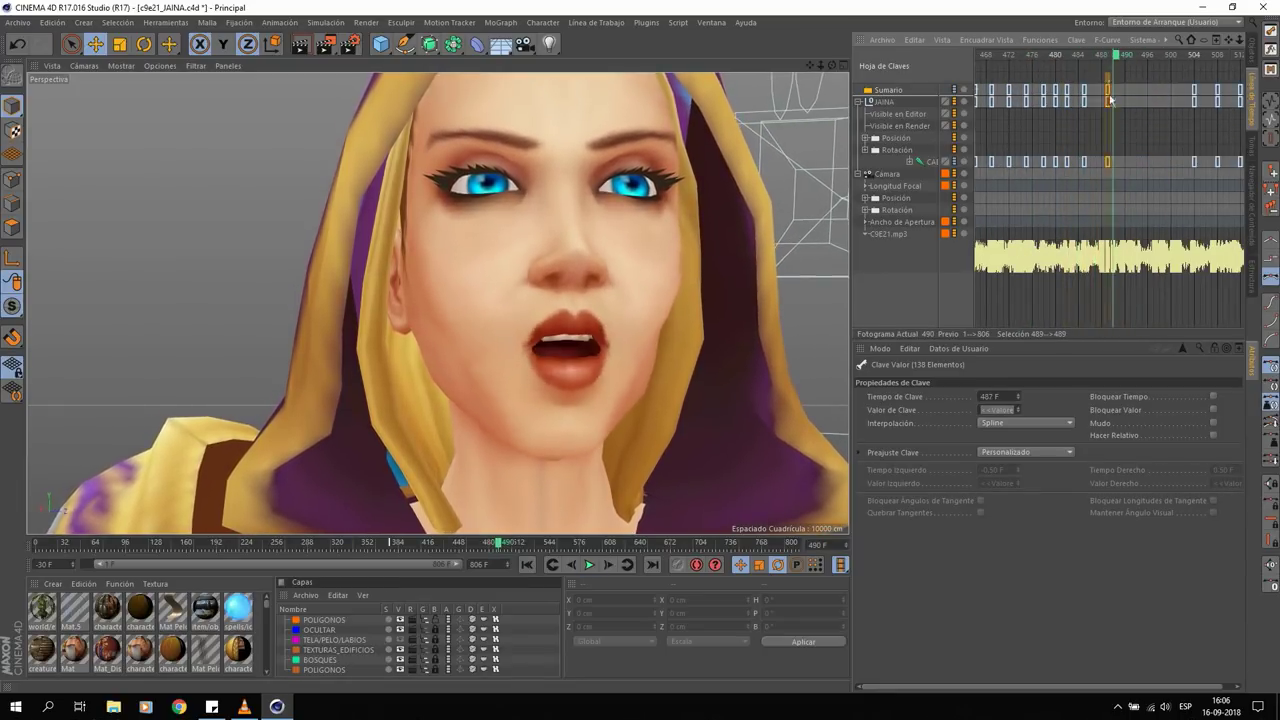
pyautogui.click(1032, 58)
pyautogui.press('F8')
pyautogui.scroll(2, 1077, 57)
pyautogui.click(1077, 97)
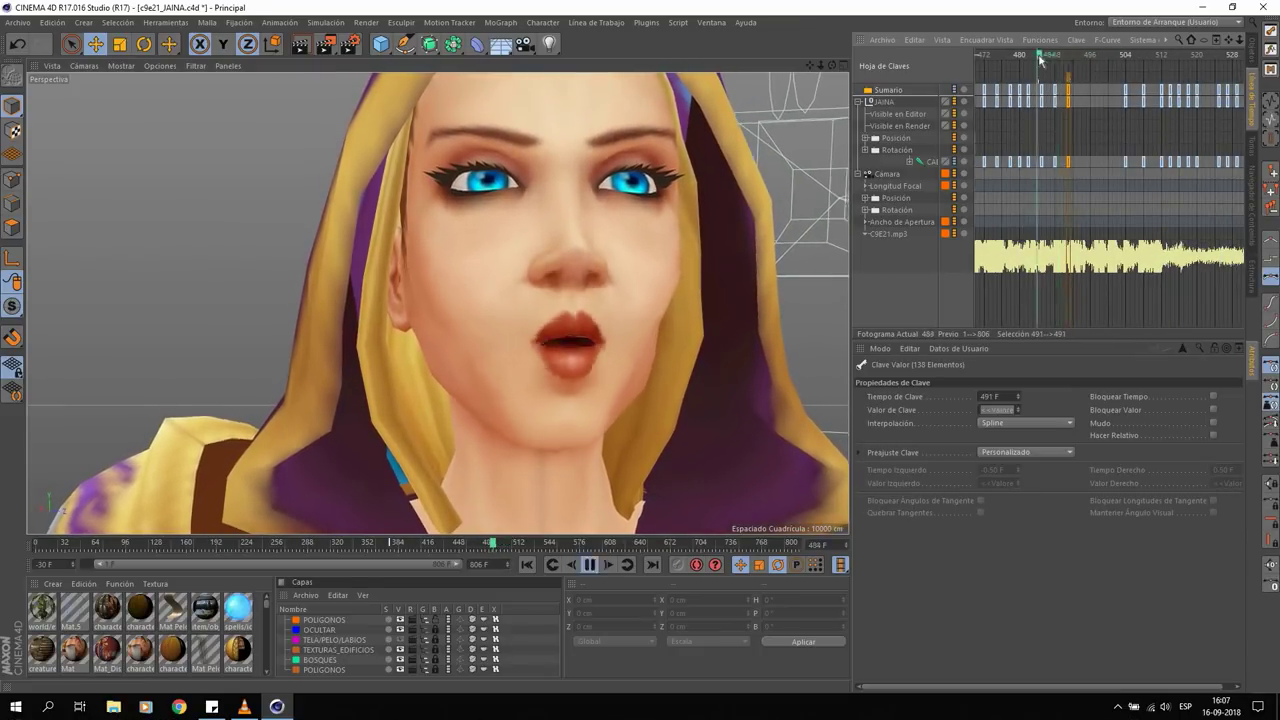
# - Place a mouth key at frame 500 and shift the key at frame 542 earlier, towards the end of the phrase
pyautogui.press('F8')
pyautogui.moveTo(1030, 84); pyautogui.dragTo(1185, 127)
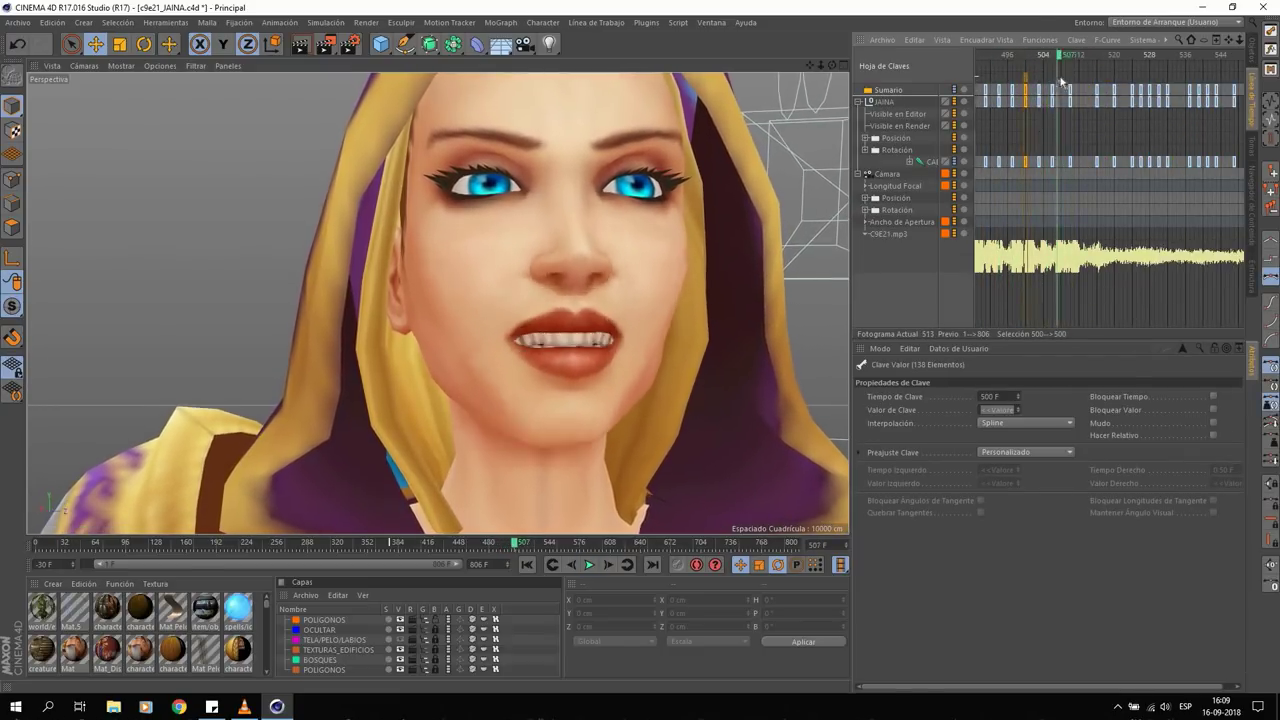
pyautogui.press('F8')
pyautogui.moveTo(1010, 93); pyautogui.dragTo(1032, 93)
pyautogui.click(1178, 100)
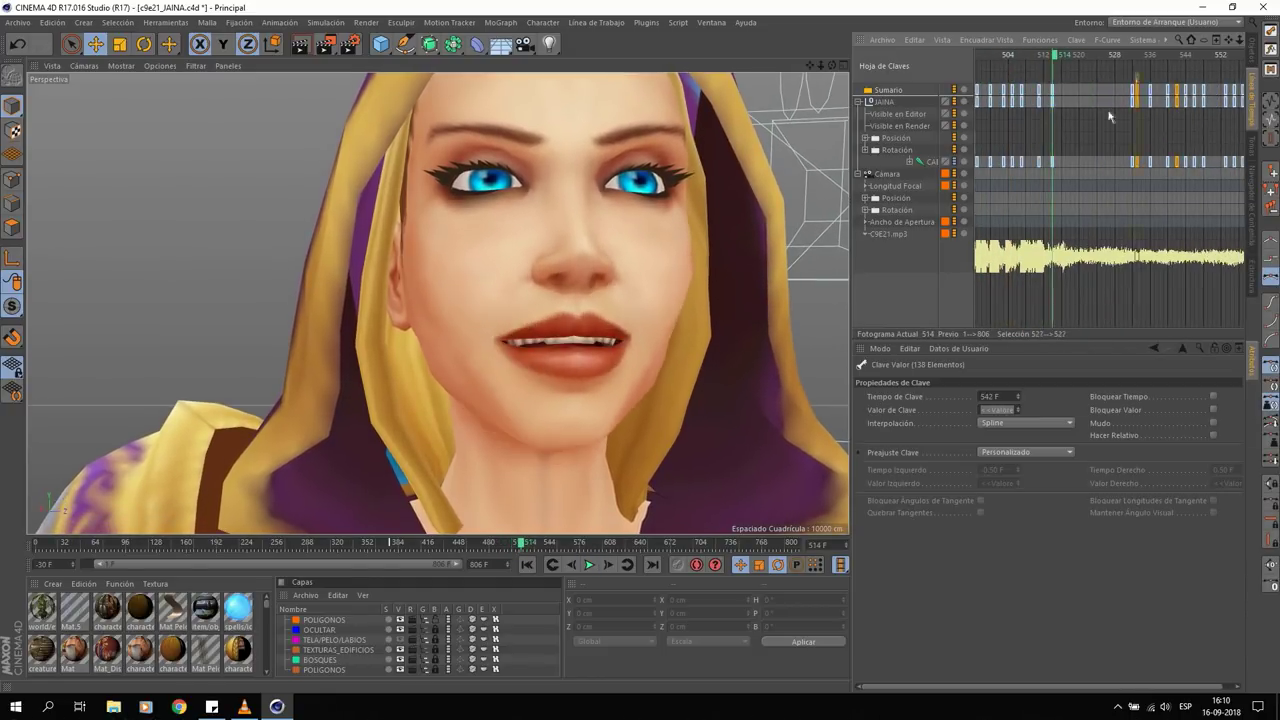
pyautogui.click(1040, 90)
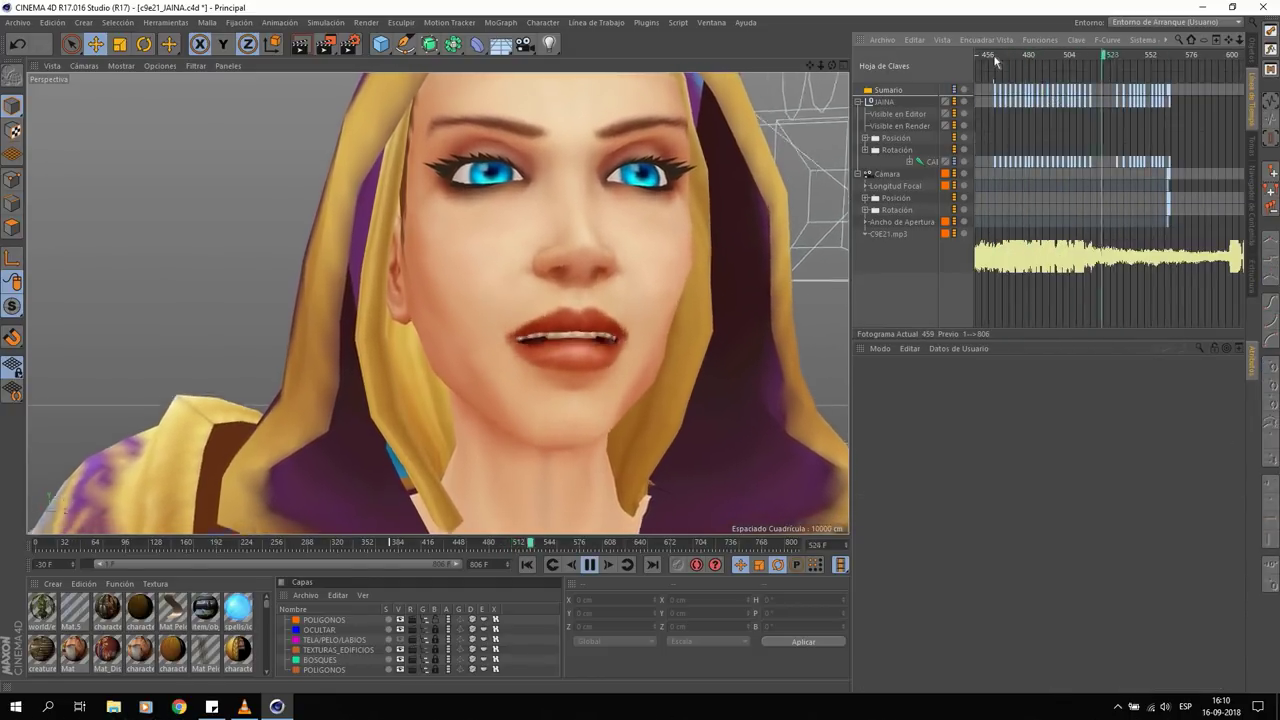
# - Place a mouth key at frame 589 and bring the following keys earlier to match the phrase starting near frame 600
pyautogui.click(1100, 100)
pyautogui.press('h')
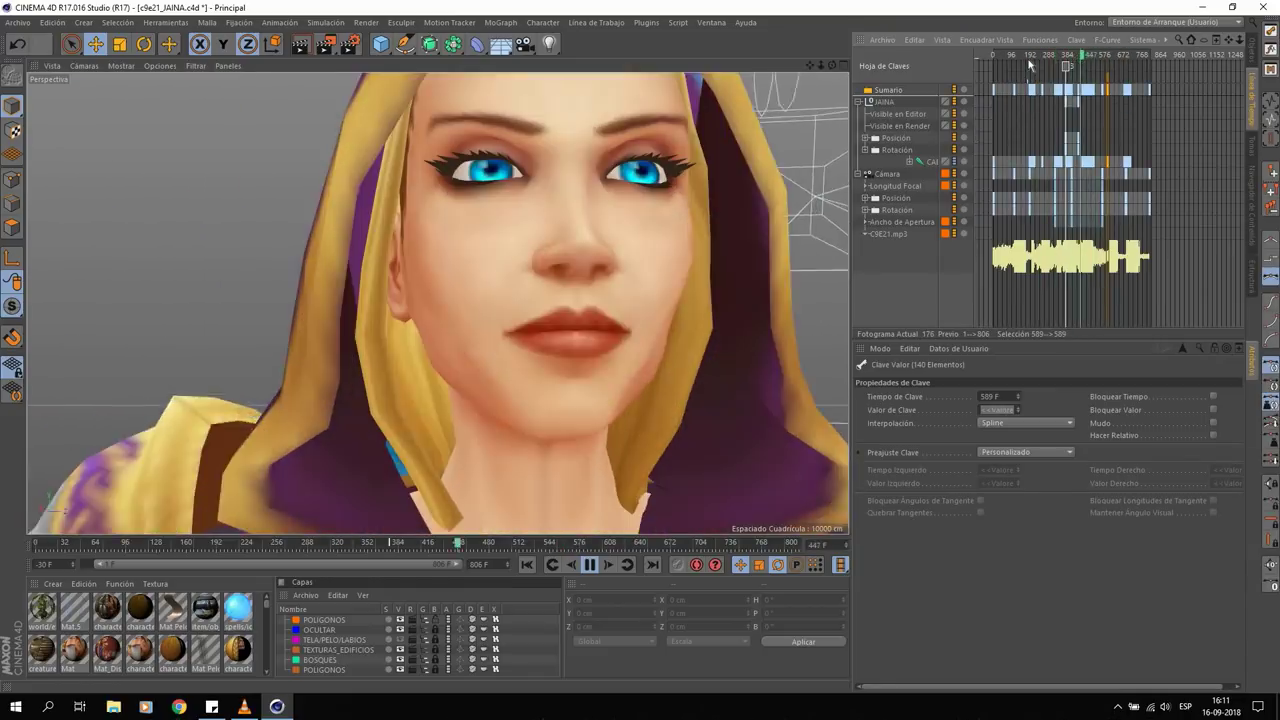
pyautogui.scroll(5, 1029, 65)
pyautogui.click(1175, 168)
pyautogui.press('space')
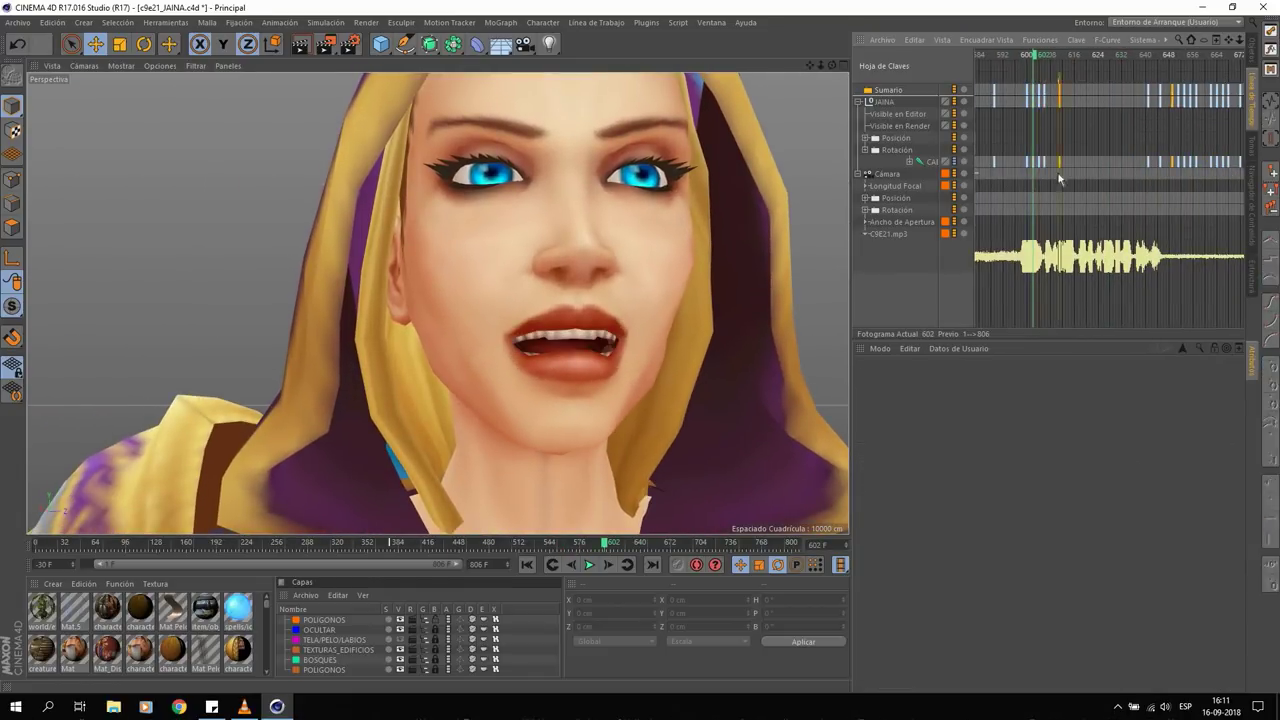
pyautogui.scroll(2, 1100, 120)
pyautogui.click(1034, 90)
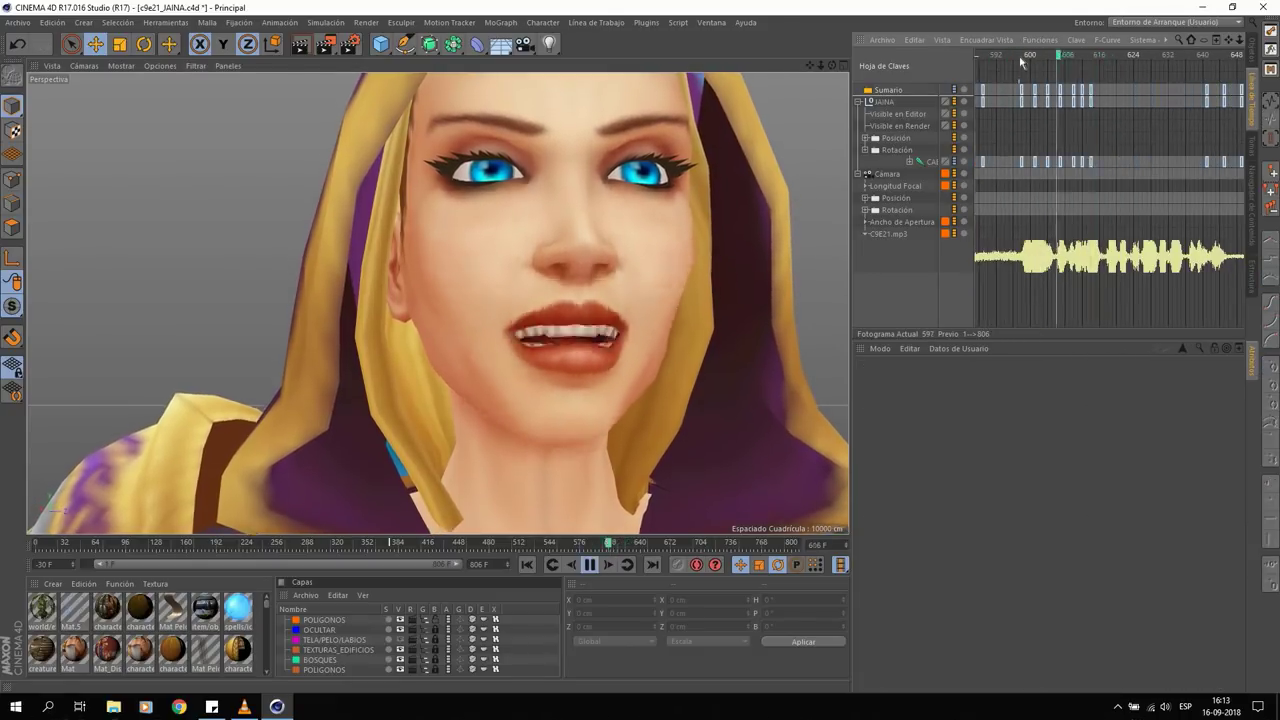
# - Play back the phrase after frame 600 and align its remaining mouth keys, placing keys at frames 624 and 635
pyautogui.click(1085, 157)
pyautogui.press('space')
pyautogui.press('space')
pyautogui.click(1058, 161)
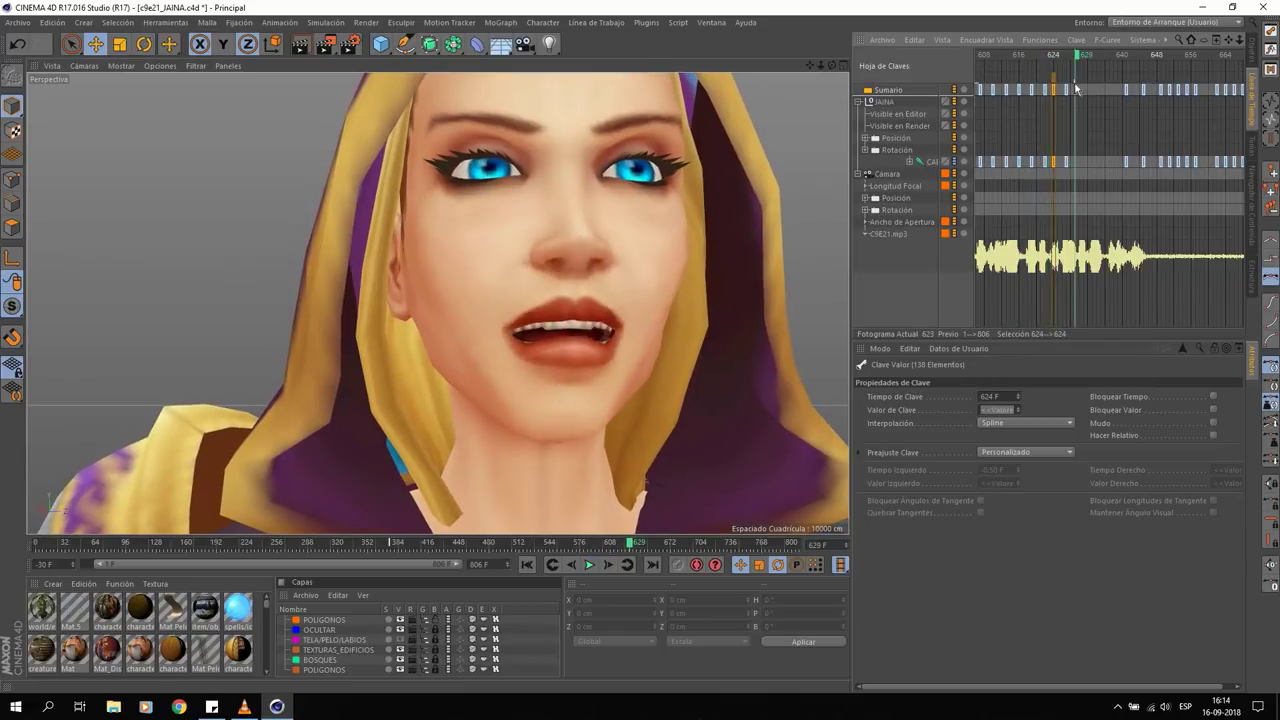
pyautogui.click(1051, 88)
pyautogui.press('space')
pyautogui.click(1063, 161)
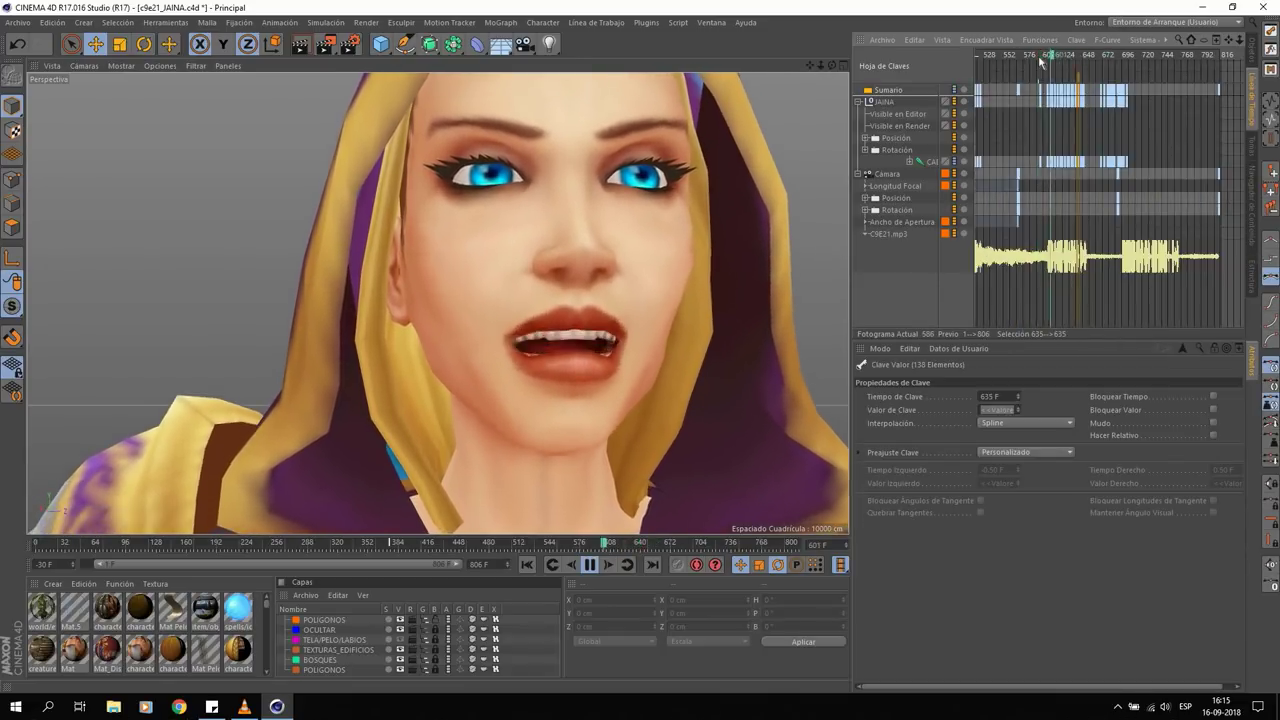
# - Move the remaining lip-sync keys past frame 806 and fill the final phrase with mouth keys up to frame 800
pyautogui.click(1078, 54)
pyautogui.moveTo(1080, 80); pyautogui.dragTo(1200, 170)
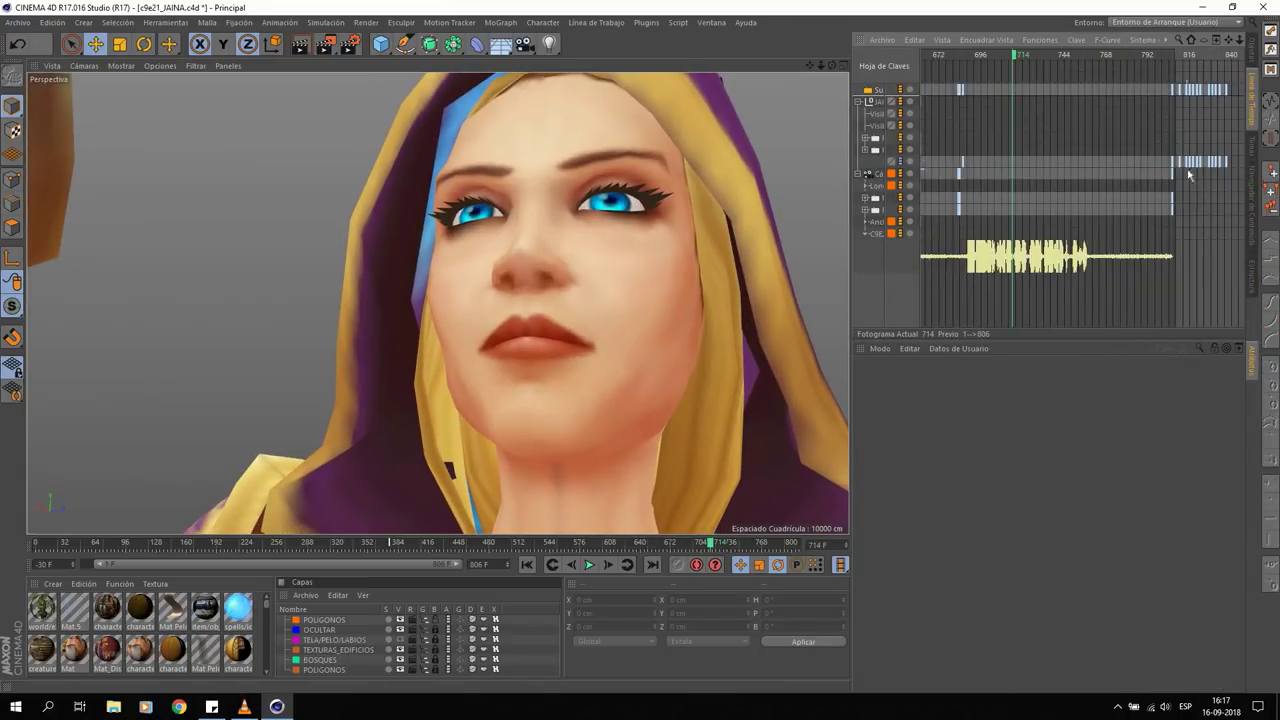
pyautogui.click(962, 192)
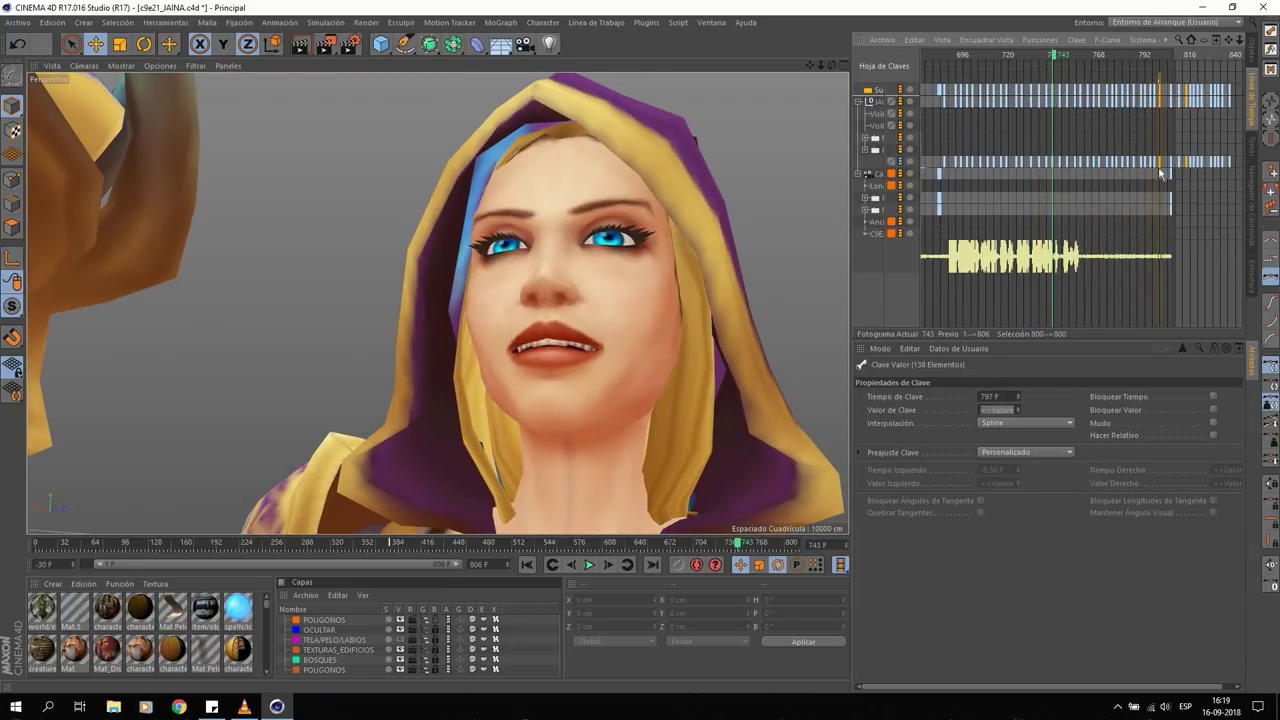
# - Fit the first mouth keys of the final phrase to the waveform, placing keys at frames 691 and 696
pyautogui.scroll(3, 1187, 172)
pyautogui.click(955, 56)
pyautogui.moveTo(955, 58); pyautogui.dragTo(982, 62)
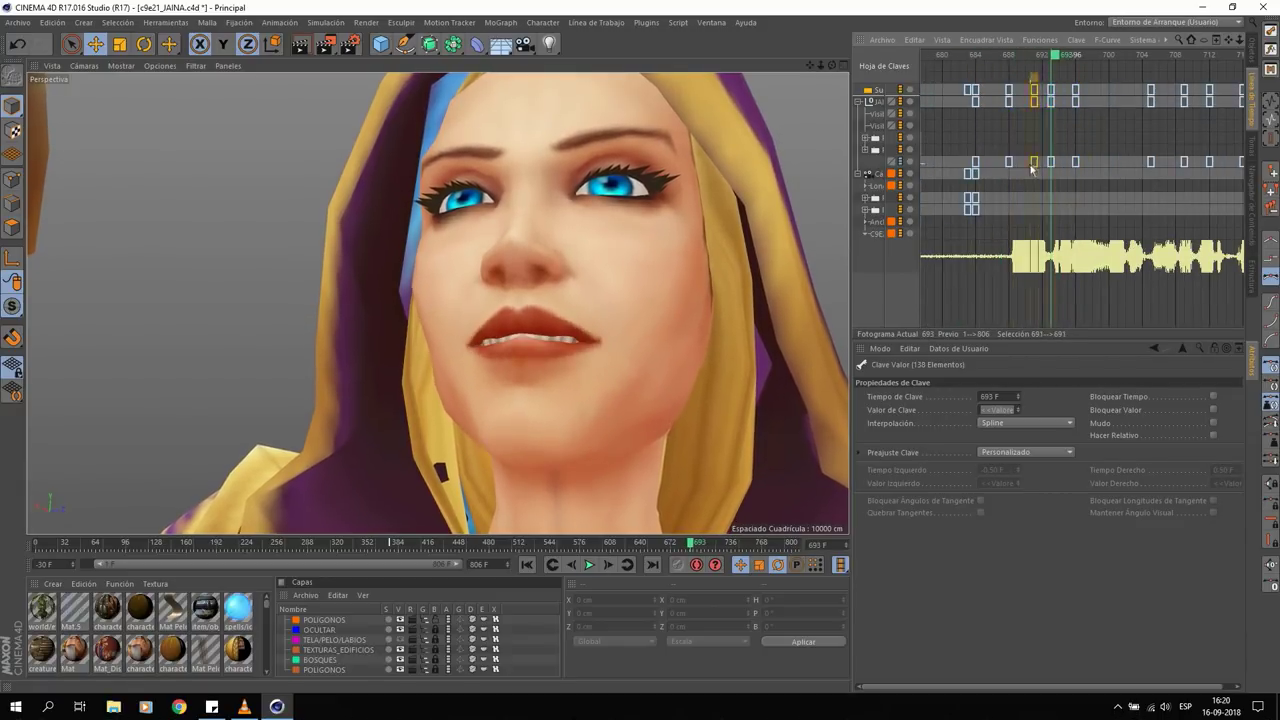
pyautogui.moveTo(1077, 161); pyautogui.dragTo(1058, 161)
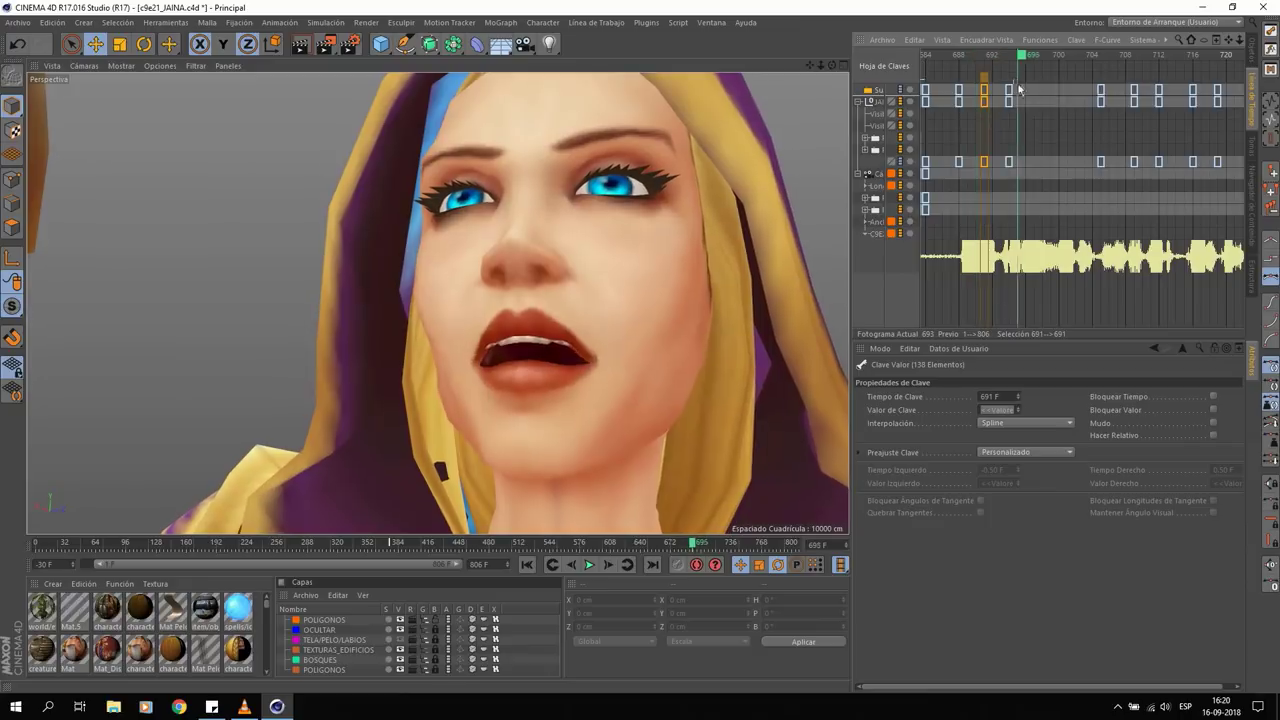
pyautogui.press('F8')
pyautogui.click(942, 58)
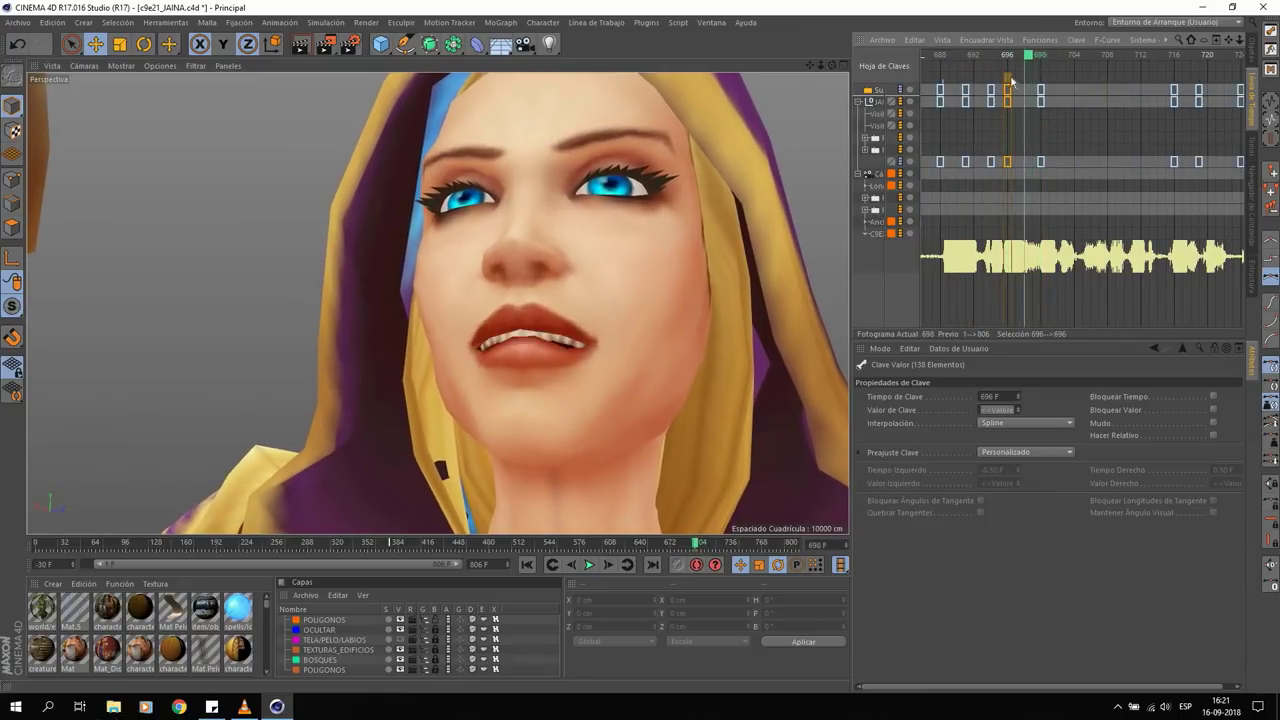
# - Bring later mouth keys back into the final phrase, placing keys at frames 708 and 718, and replay it
pyautogui.moveTo(1032, 91); pyautogui.dragTo(1159, 91)
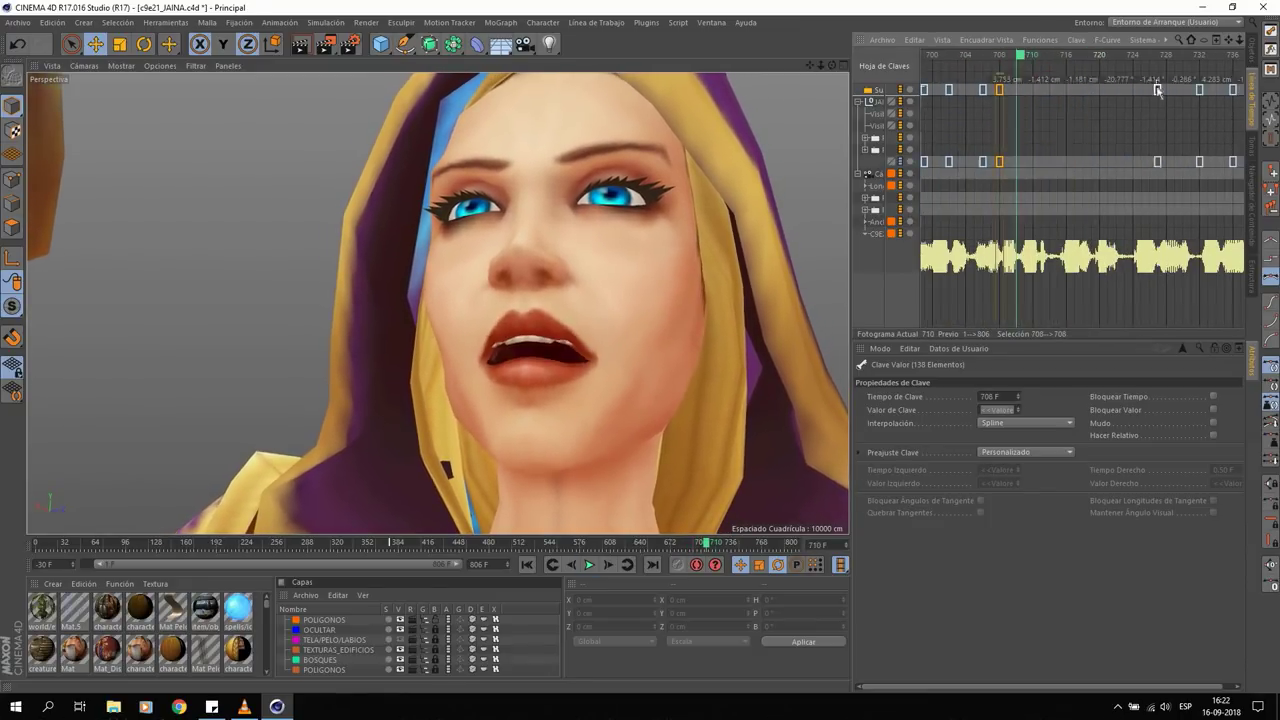
pyautogui.press('F8')
pyautogui.click(986, 58)
pyautogui.press('F8')
pyautogui.moveTo(1030, 74); pyautogui.dragTo(1034, 70)
pyautogui.press('F8')
pyautogui.scroll(-3, 1000, 100)
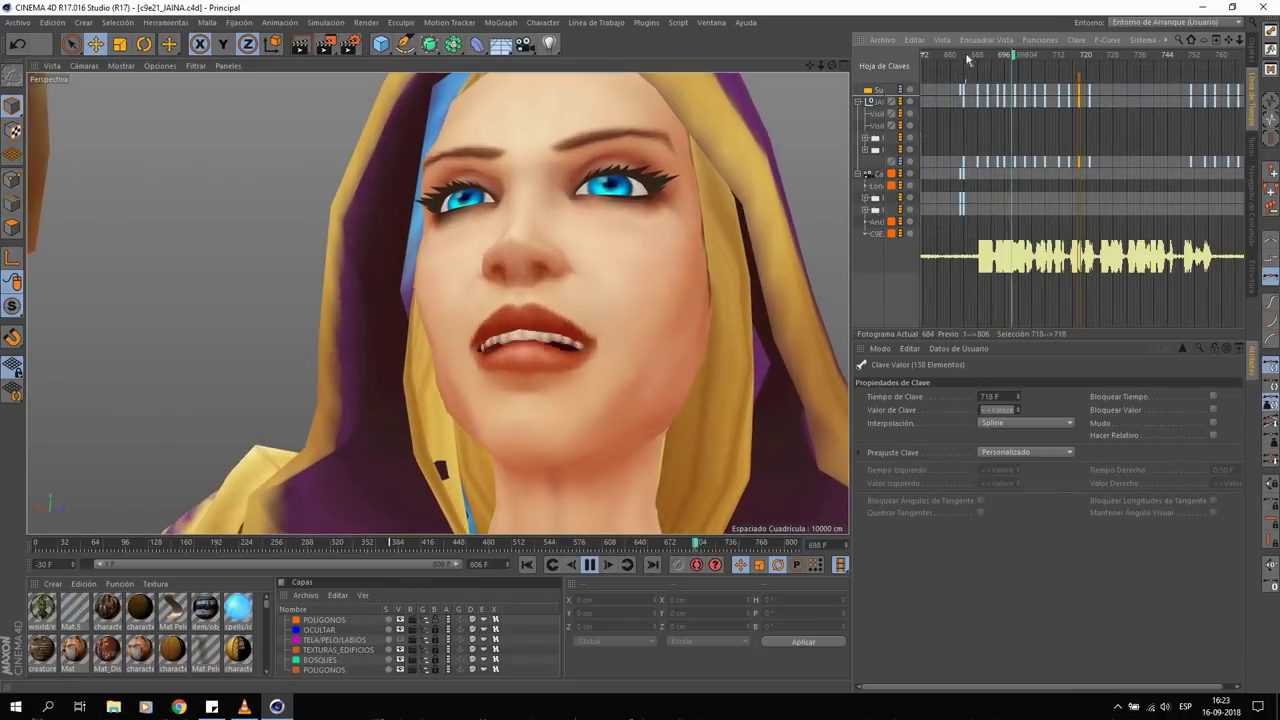
# - Shift the mouth key at frame 710 to 713 and place another at frame 725, checking against the audio
pyautogui.press('F8')
pyautogui.scroll(3, 998, 64)
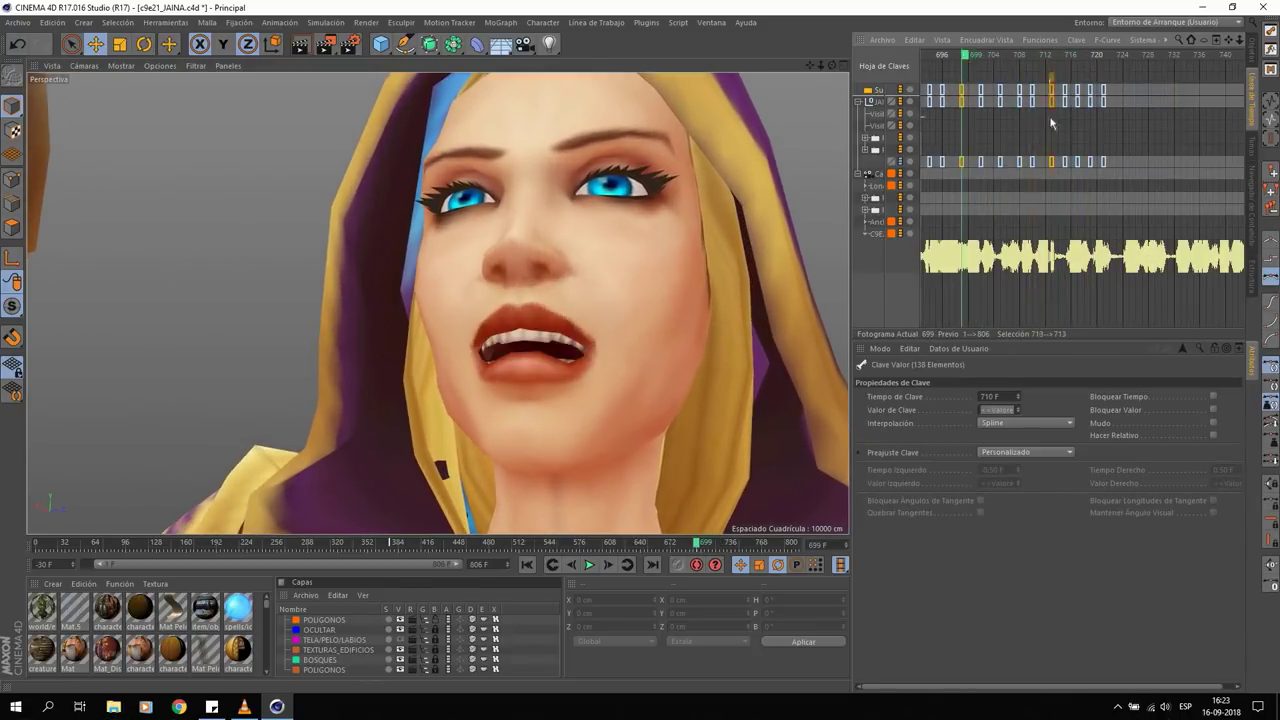
pyautogui.press('F8')
pyautogui.scroll(-3, 1010, 80)
pyautogui.press('F8')
pyautogui.scroll(3, 1010, 77)
pyautogui.moveTo(1010, 77); pyautogui.dragTo(1010, 77)
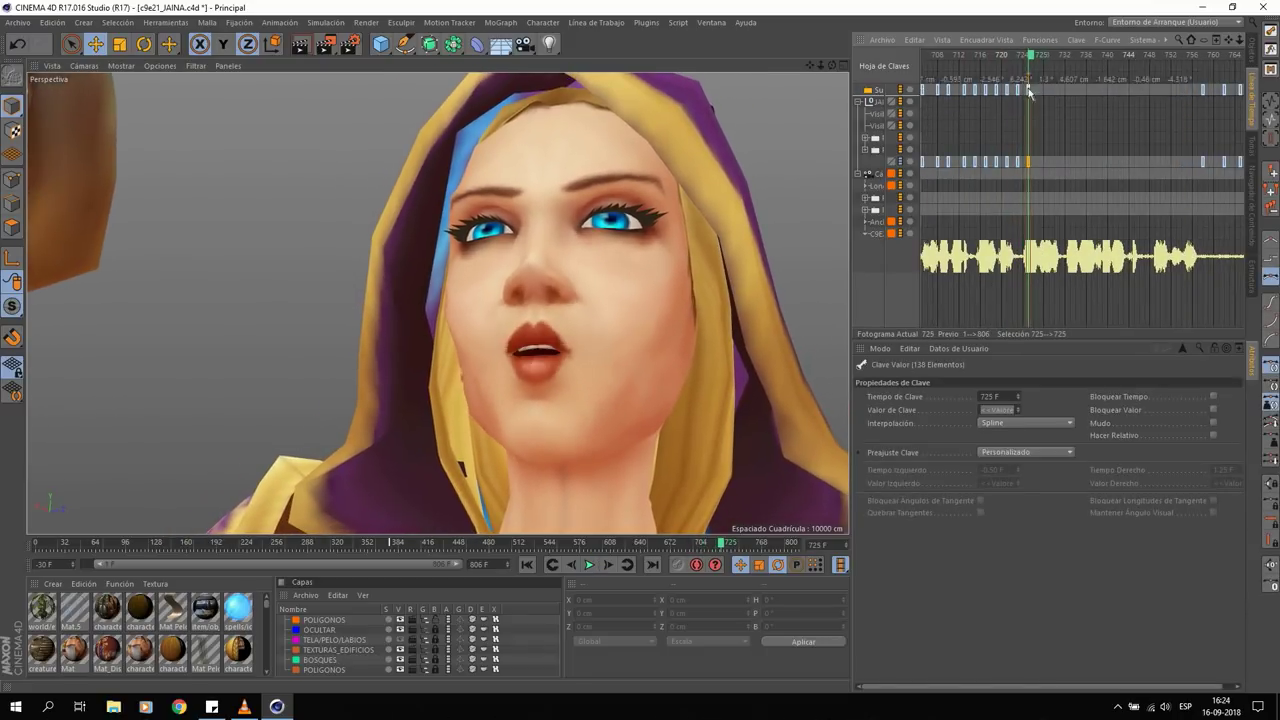
# - Extend the mouth keys after frame 725 to the end of the final phrase and play the result
pyautogui.press('F8')
pyautogui.moveTo(1012, 168); pyautogui.dragTo(1000, 103)
pyautogui.press('F8')
pyautogui.click(1013, 89)
pyautogui.press('F8')
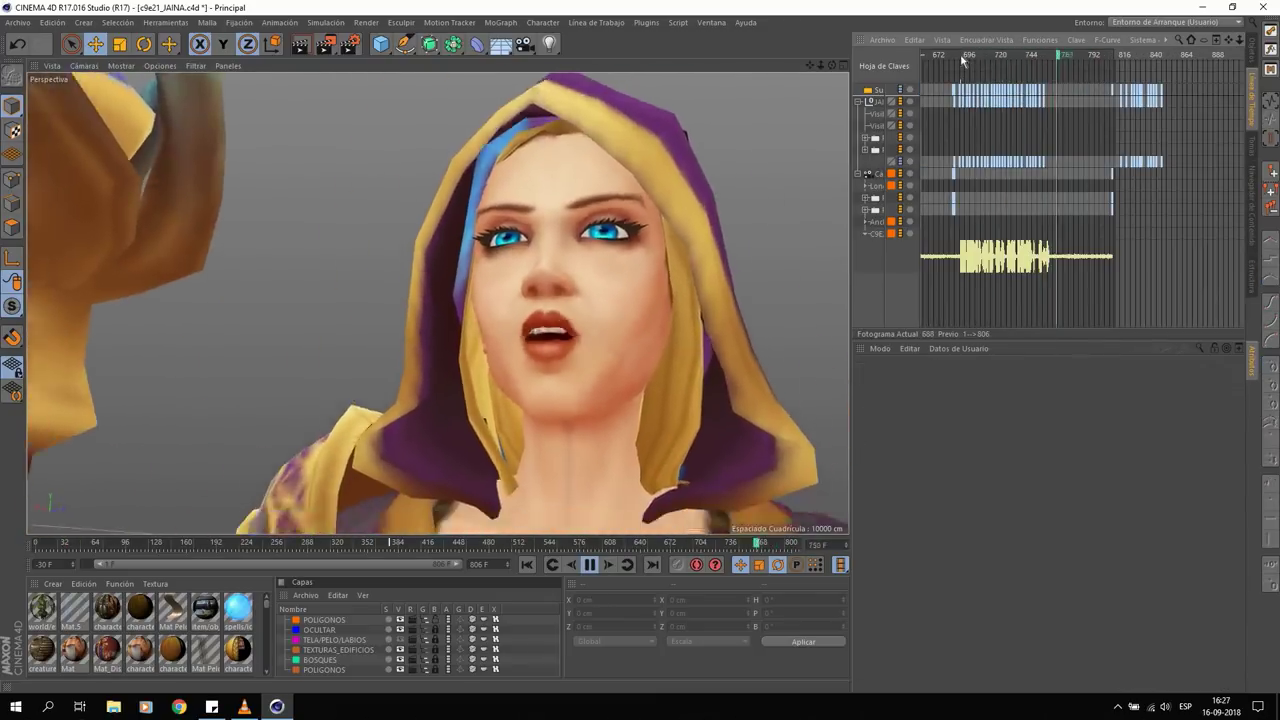
# - Refine the final phrase's lip sync by adjusting the key near frame 718 and moving the frame 730 key to 733
pyautogui.scroll(5, 962, 62)
pyautogui.click(978, 91)
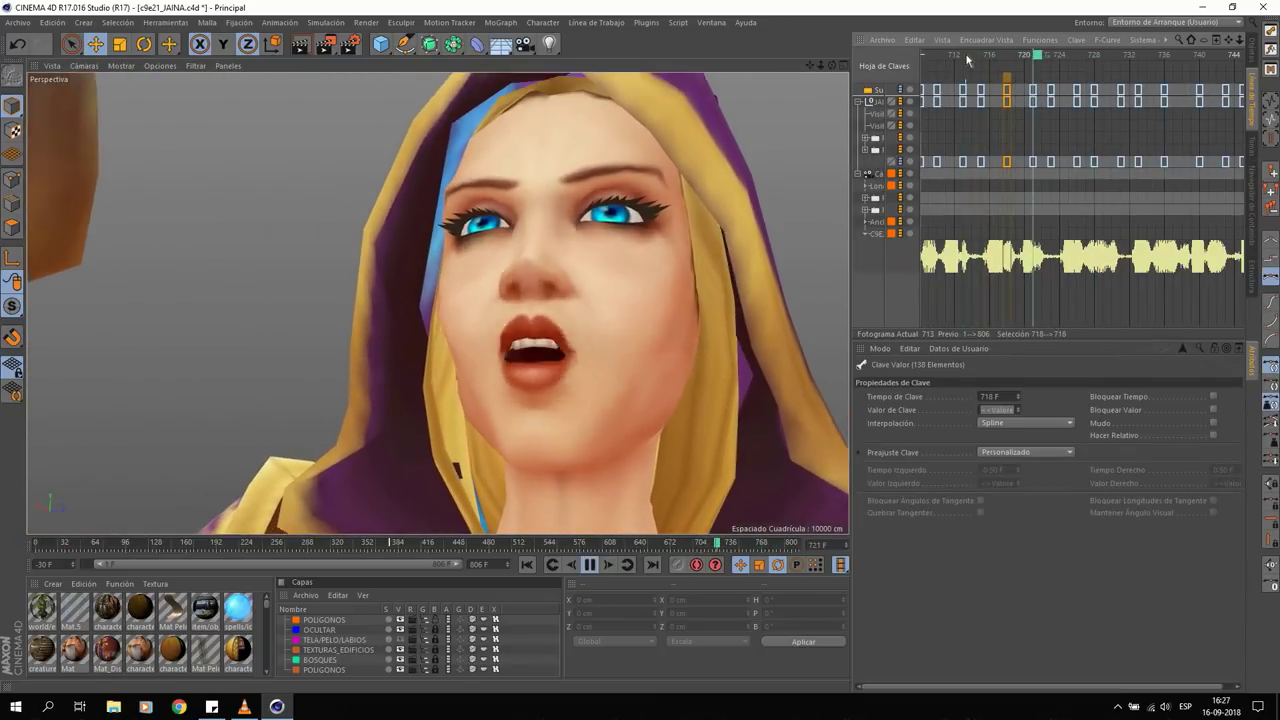
pyautogui.click(1023, 91)
pyautogui.press('F8')
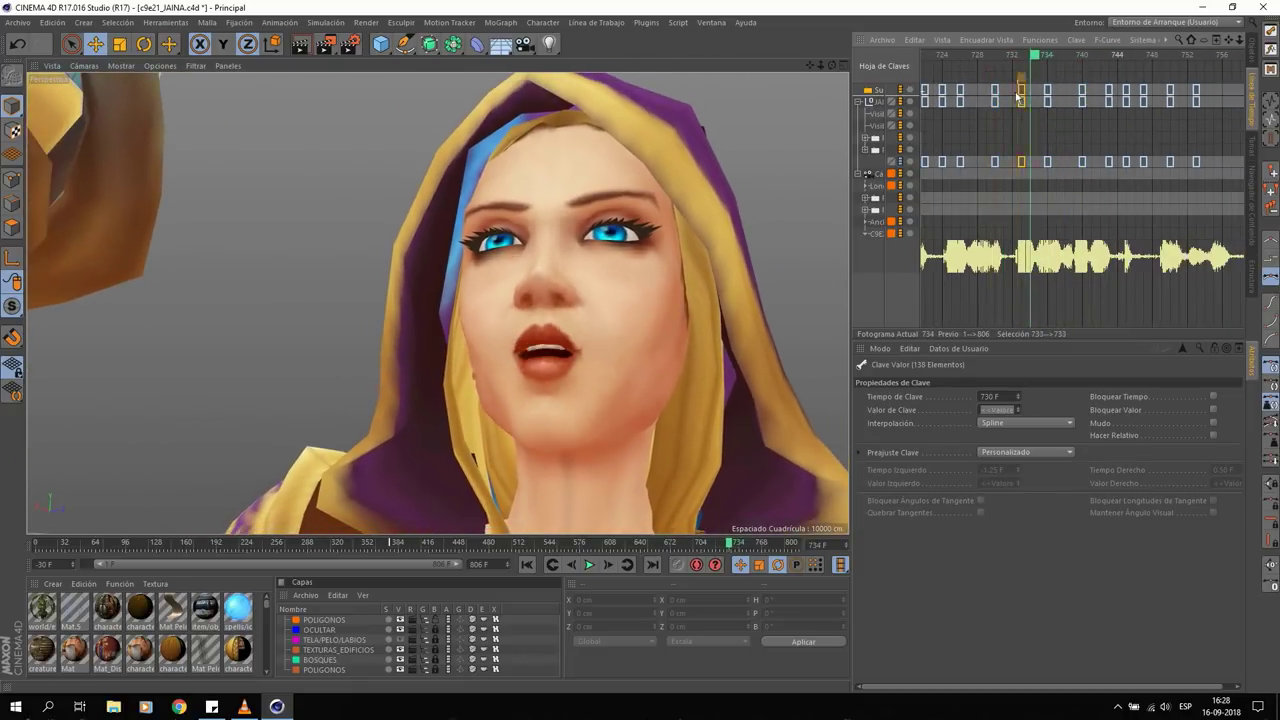
# - Reveal the timeline's full track names, select the CABEZA joint and rotate the head around frame 720 to follow the dialogue
pyautogui.moveTo(916, 140); pyautogui.dragTo(1006, 140)
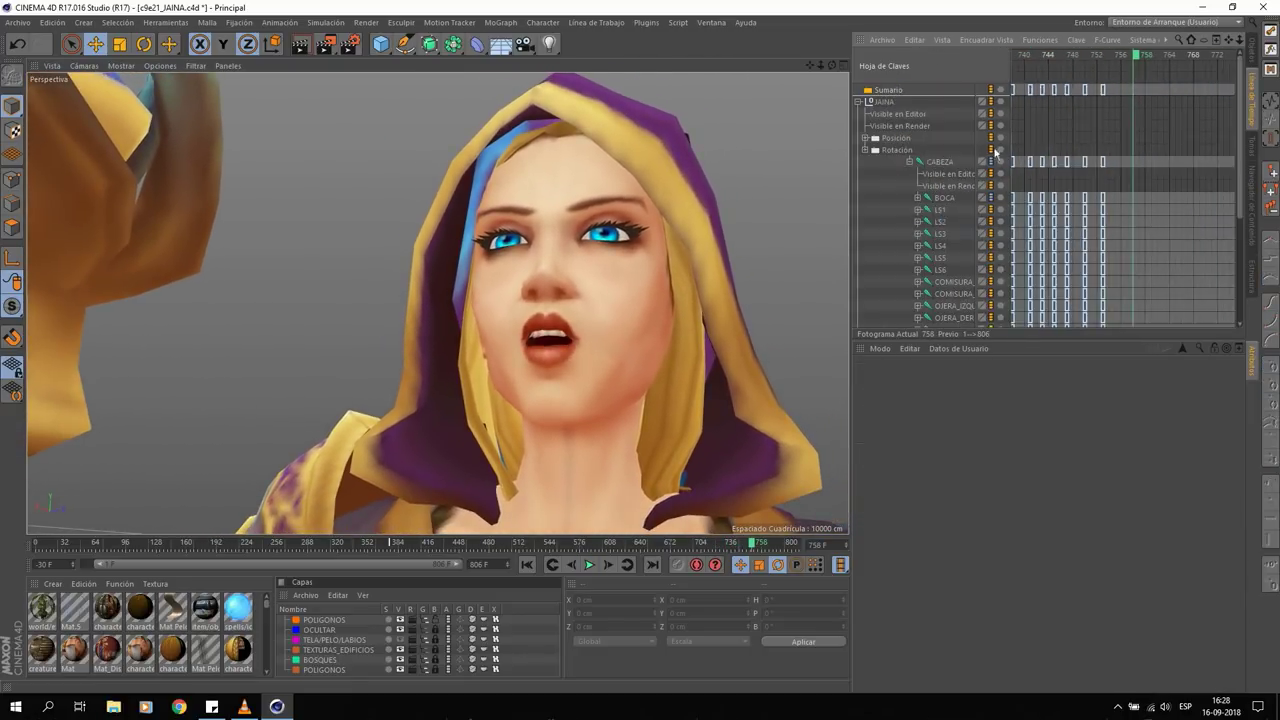
pyautogui.click(940, 161)
pyautogui.press('r')
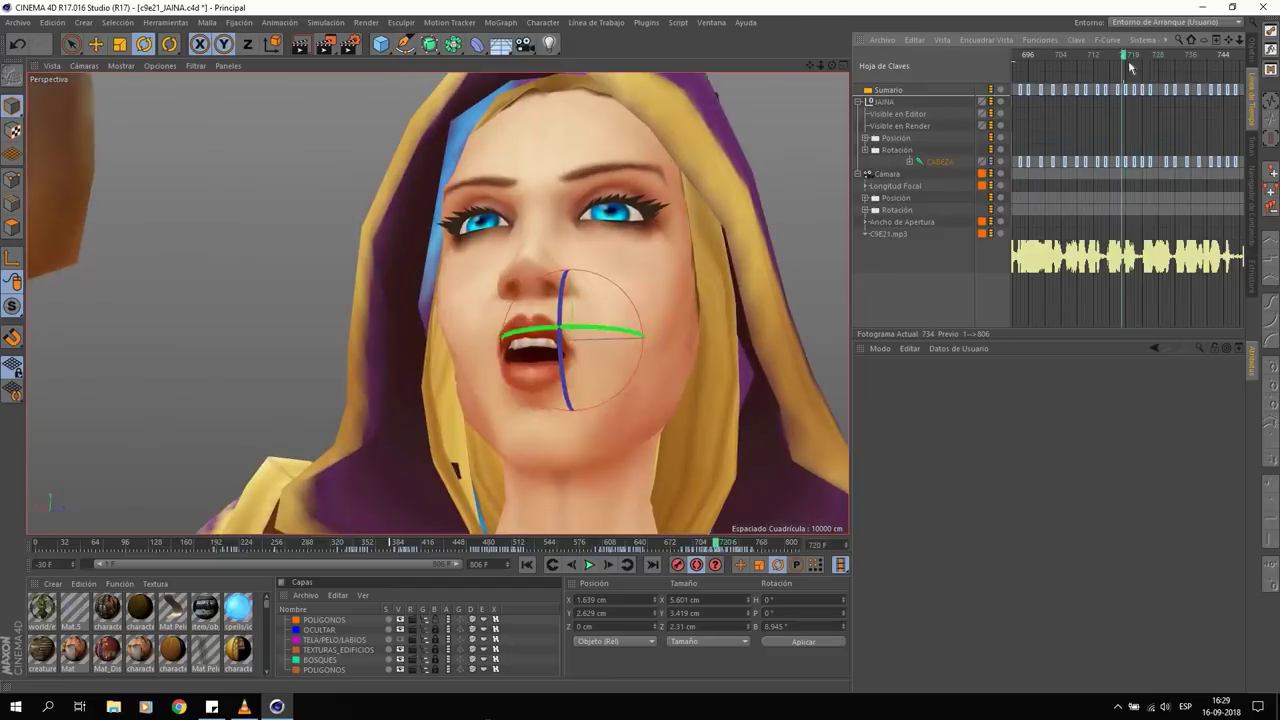
pyautogui.scroll(-3, 1060, 65)
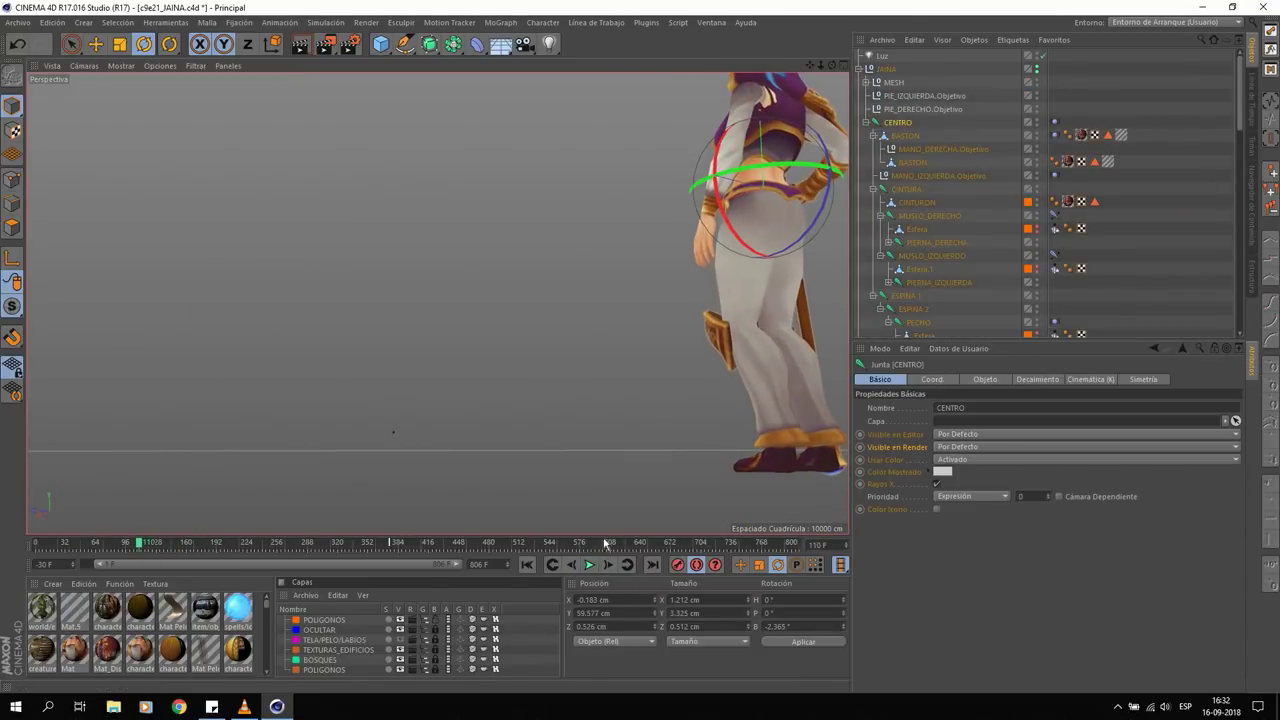
# - Pose the CENTRO joint from frame 110 to the key at frame 254, saving the scene and replaying the body movement
pyautogui.press('e')
pyautogui.press('r')
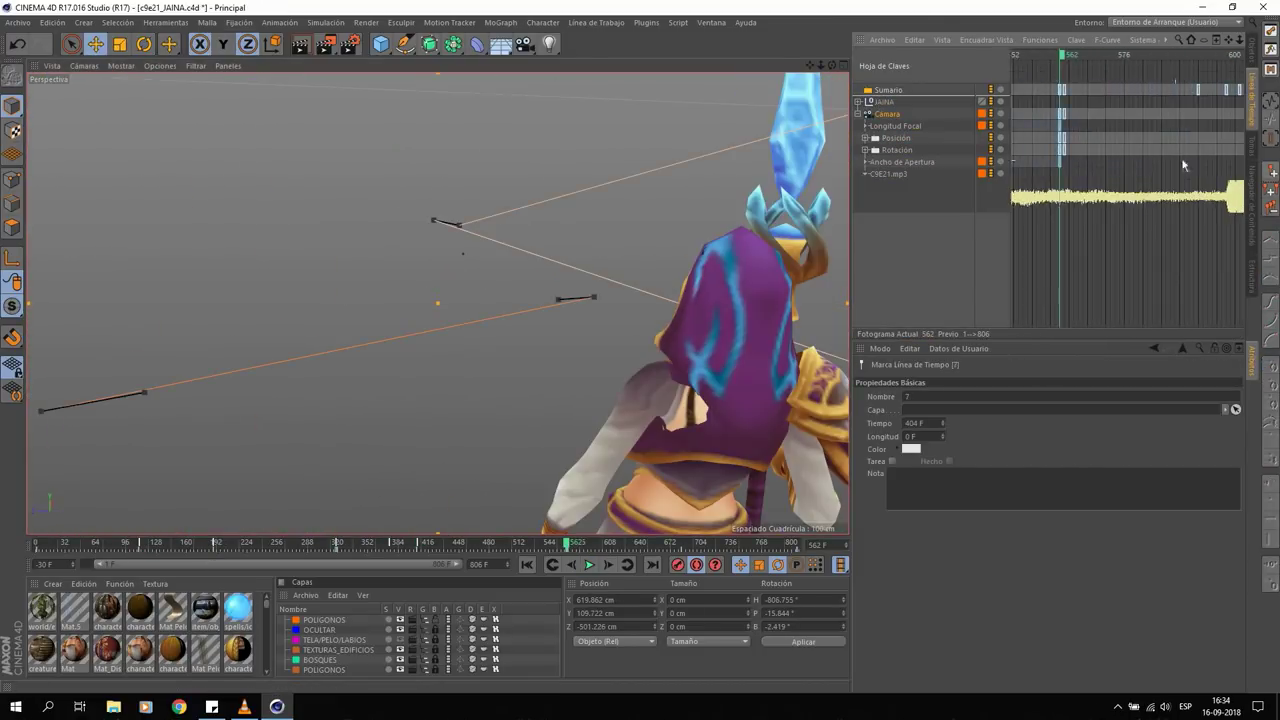
pyautogui.hotkey('ctrl', 's')
pyautogui.click(1155, 178)
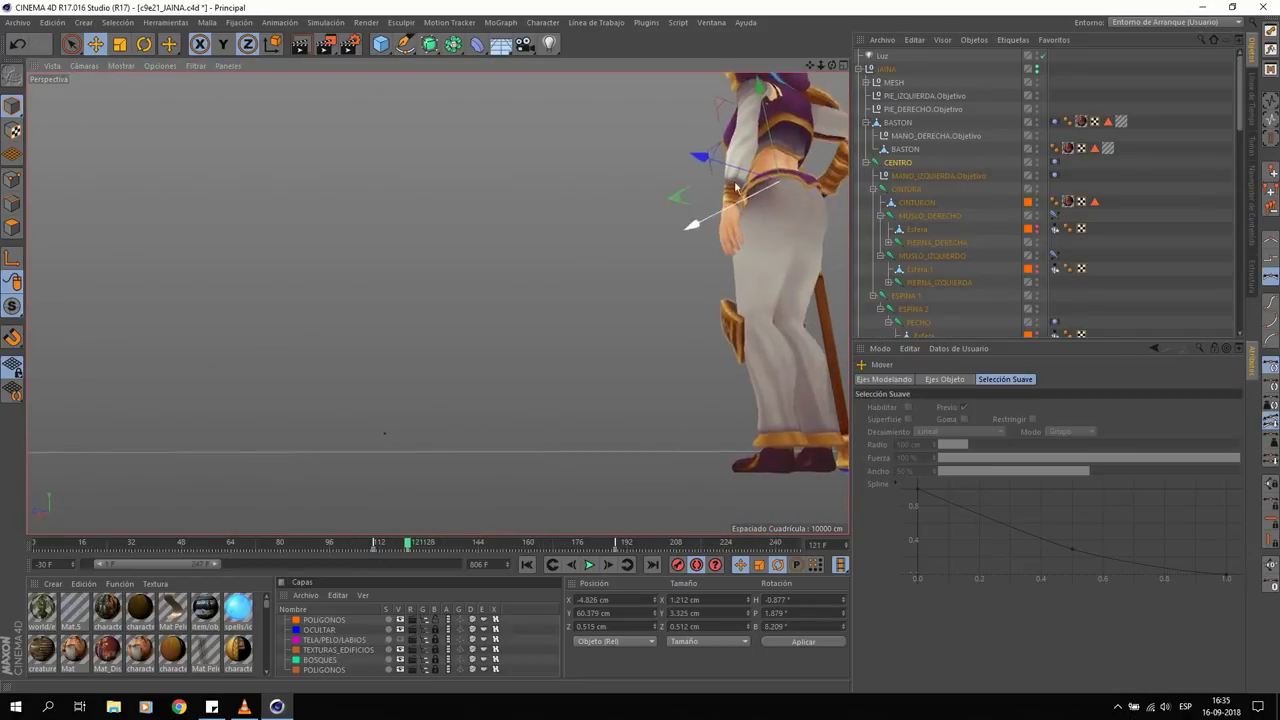
pyautogui.press('r')
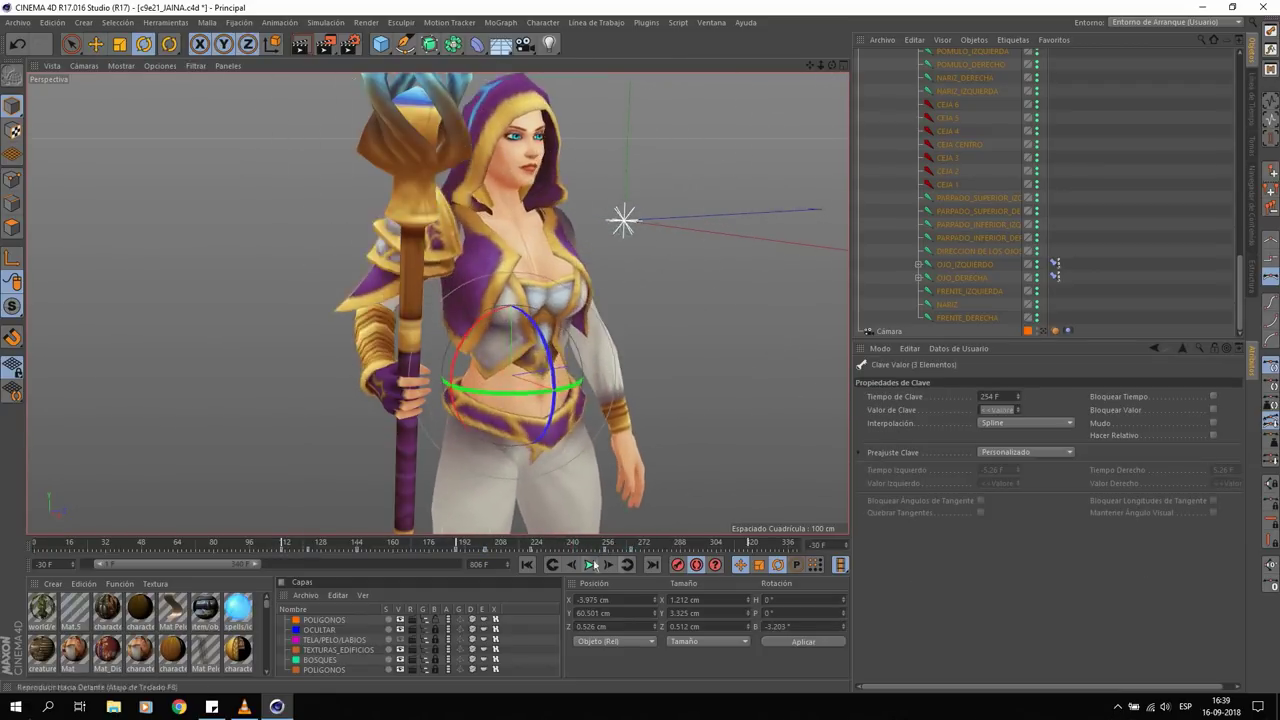
pyautogui.click(527, 545)
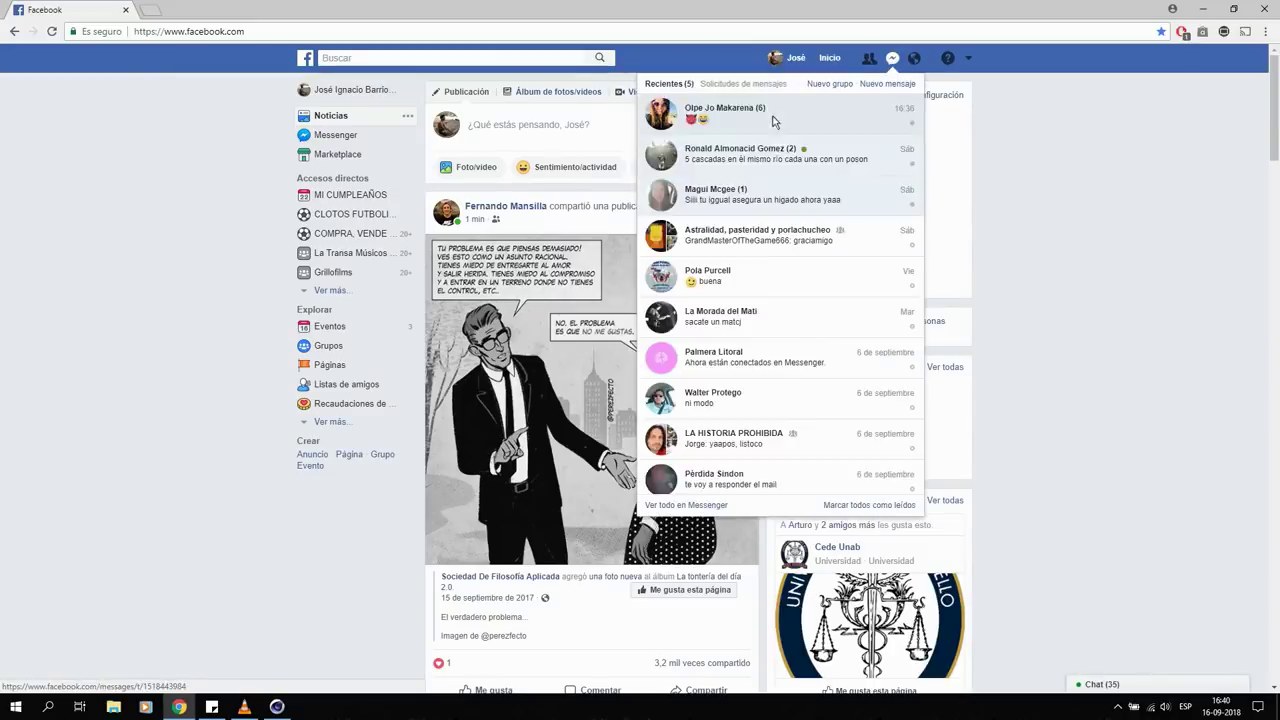
pyautogui.click(772, 121)
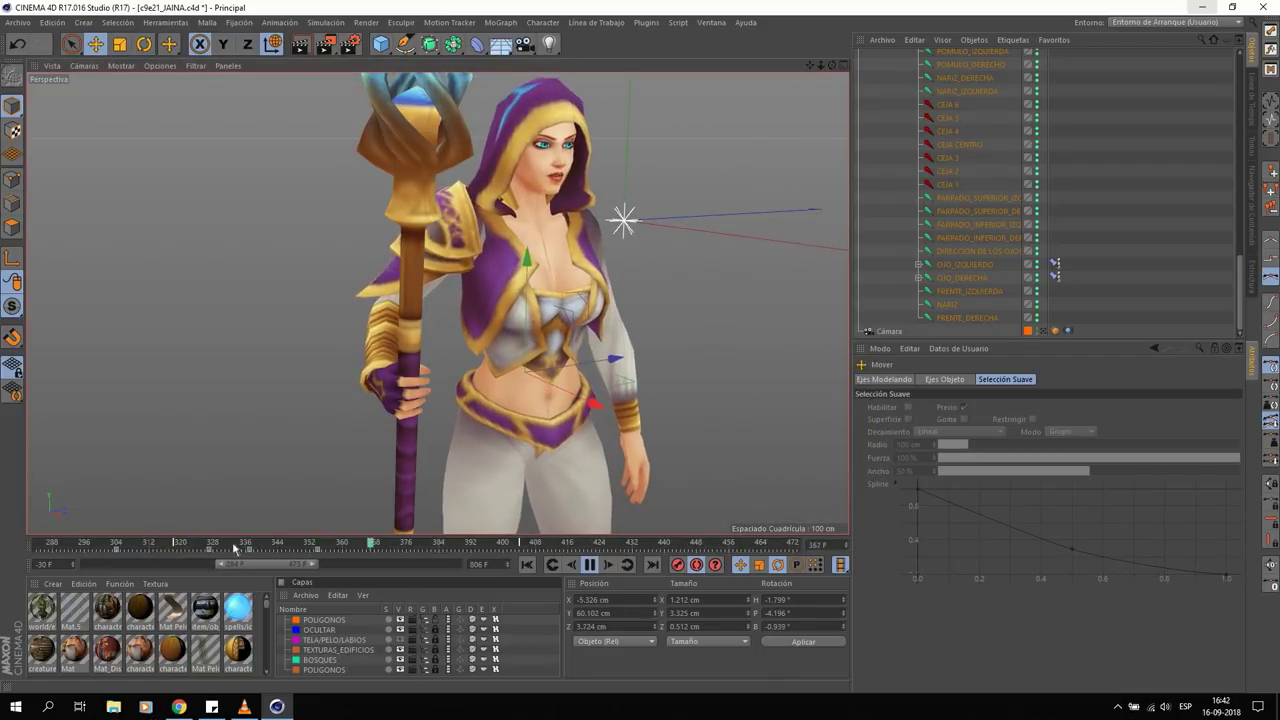
# - Look through the scene camera and adjust Jaina's CENTRO keys at frames 379 and 403 while replaying the phrase
pyautogui.click(1043, 331)
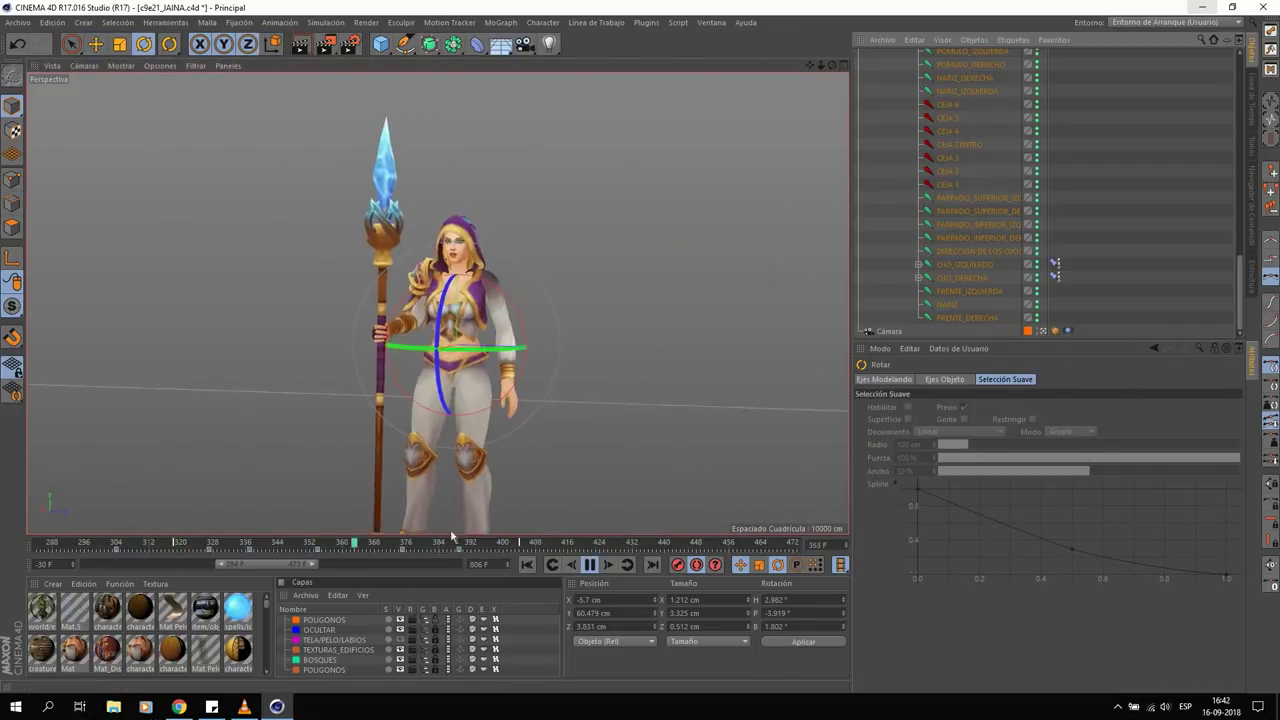
pyautogui.click(257, 547)
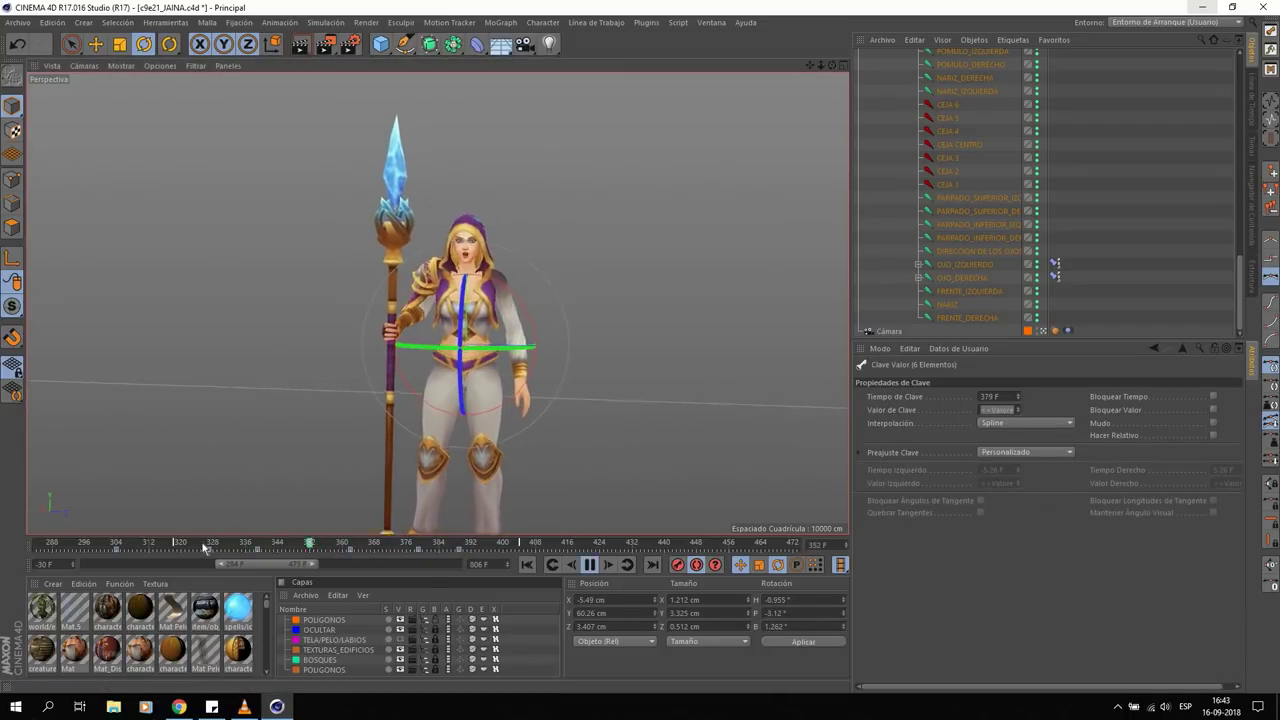
pyautogui.click(588, 565)
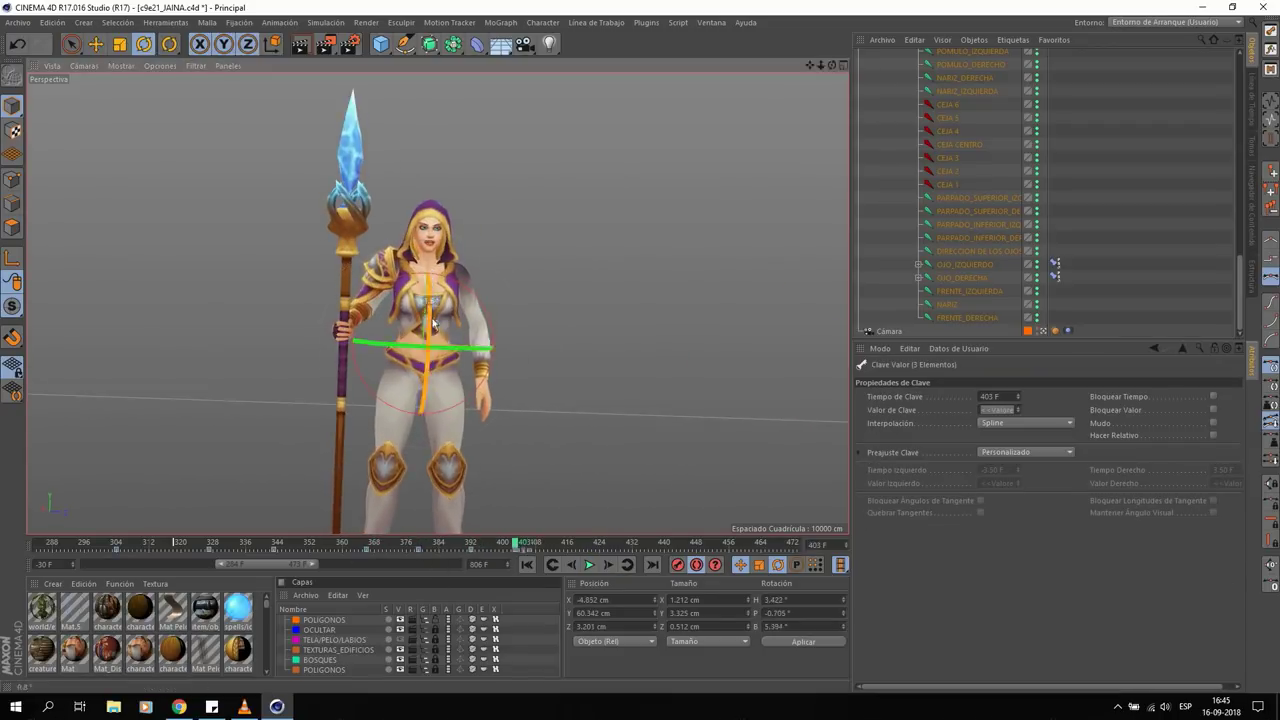
pyautogui.click(588, 565)
pyautogui.press('e')
pyautogui.click(452, 545)
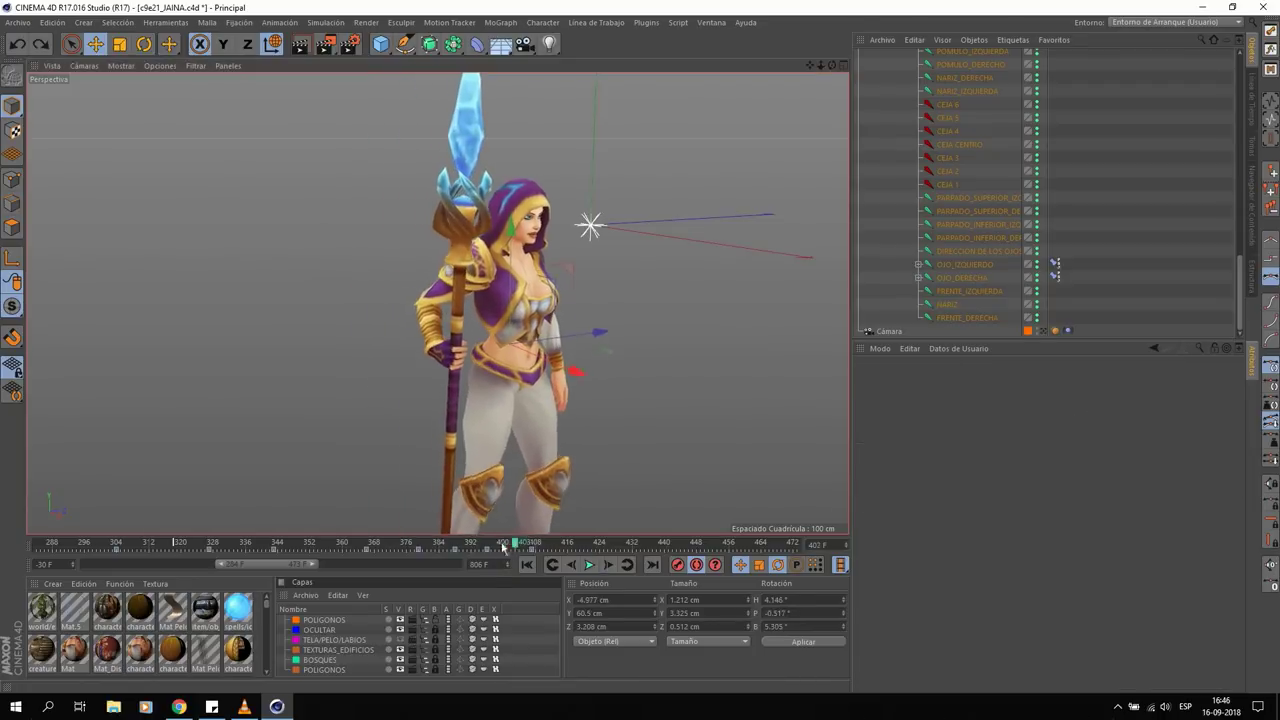
# - Continue the CENTRO movement through the key at frame 434, playing back and shifting the body slightly
pyautogui.press('F8')
pyautogui.moveTo(488, 542); pyautogui.dragTo(663, 547)
pyautogui.press('F8')
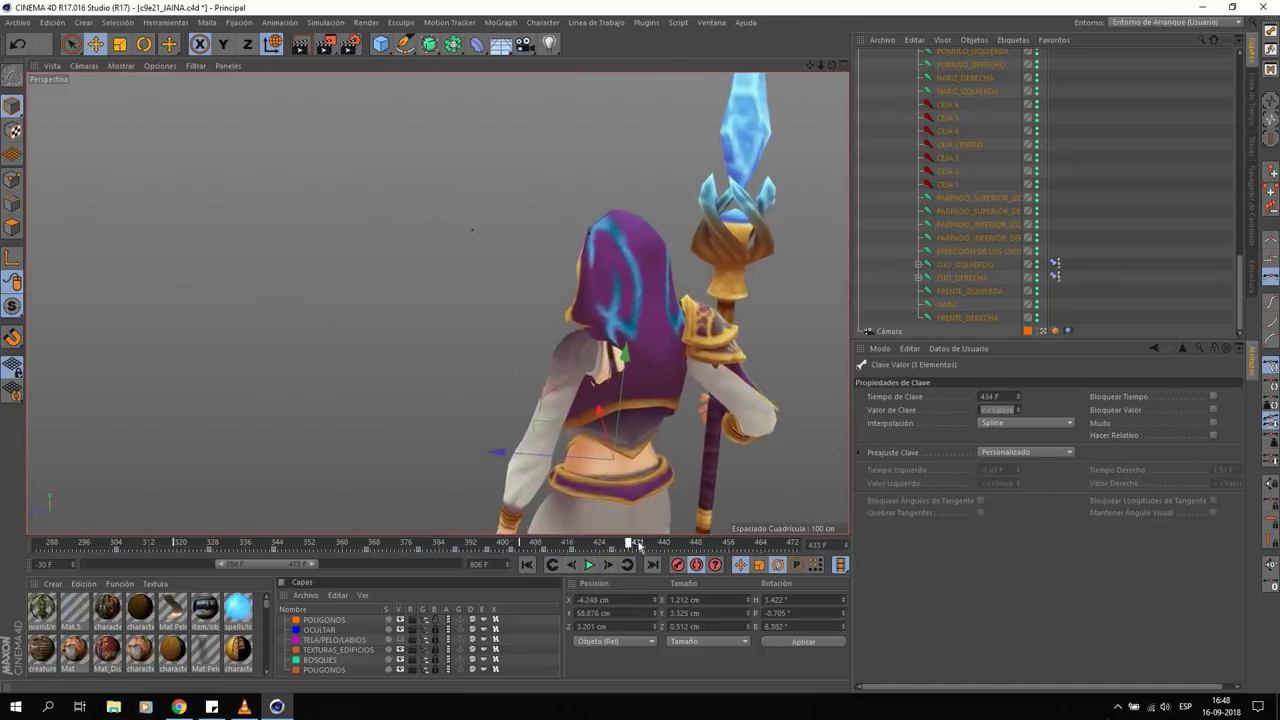
pyautogui.click(419, 546)
pyautogui.moveTo(608, 472); pyautogui.dragTo(616, 468)
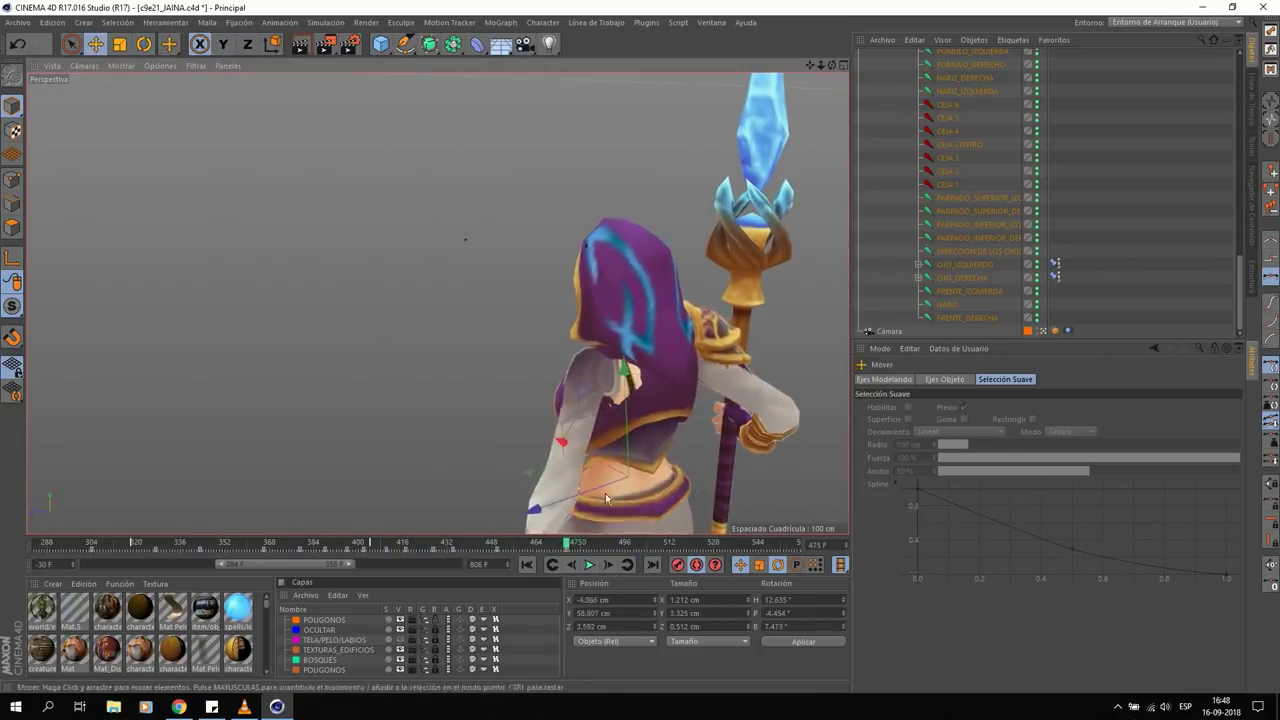
# - Adjust the CENTRO key at frame 388, replay the section and continue the body movement to the key at frame 564
pyautogui.click(308, 551)
pyautogui.press('space')
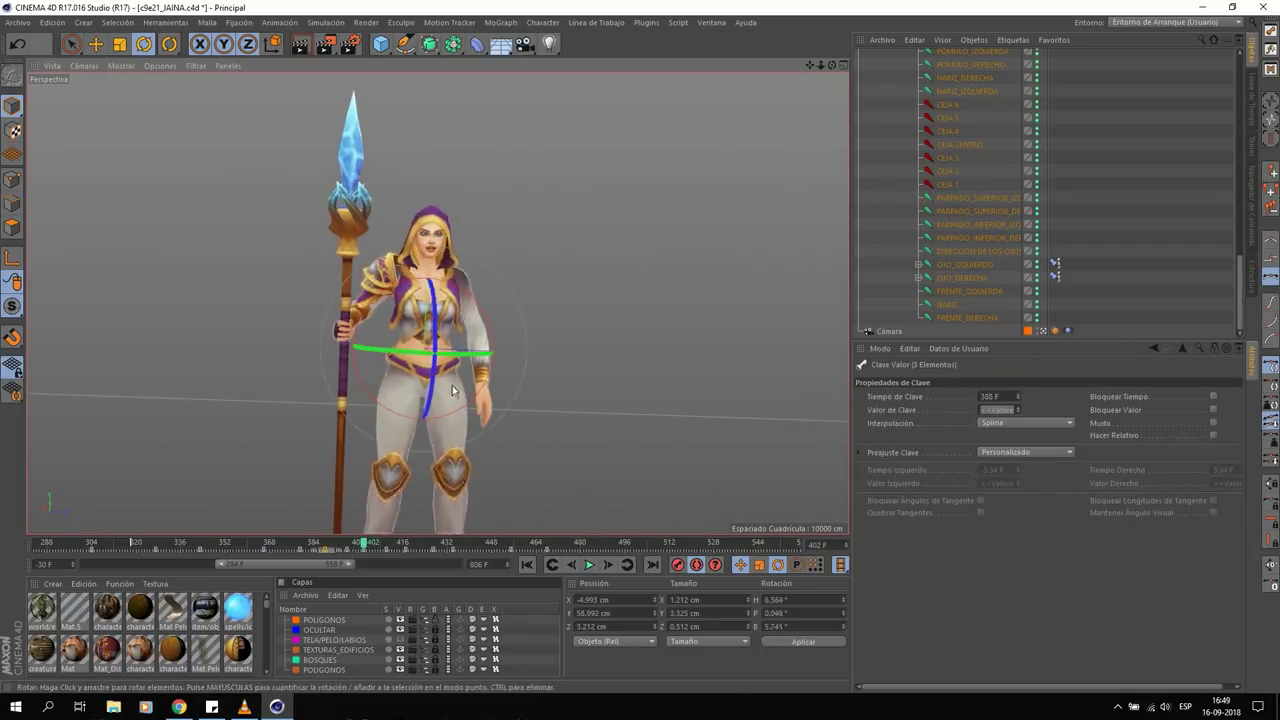
pyautogui.press('e')
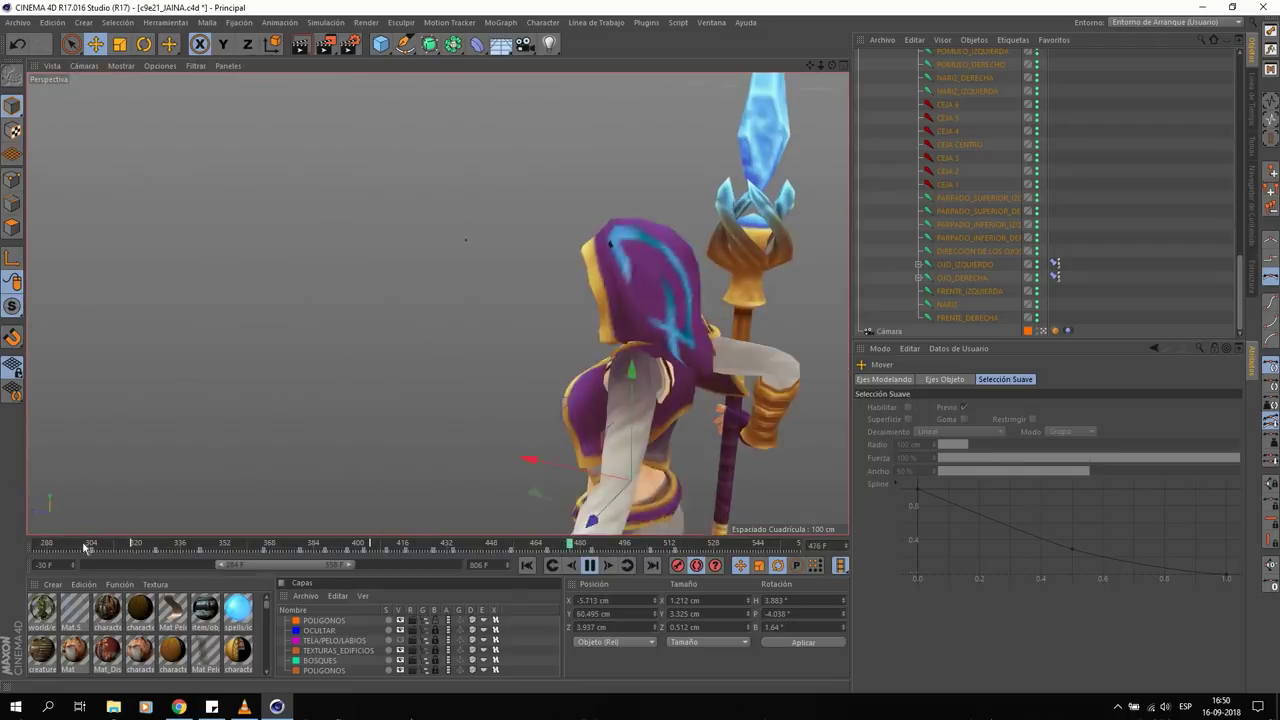
pyautogui.click(689, 551)
pyautogui.scroll(-3, 690, 553)
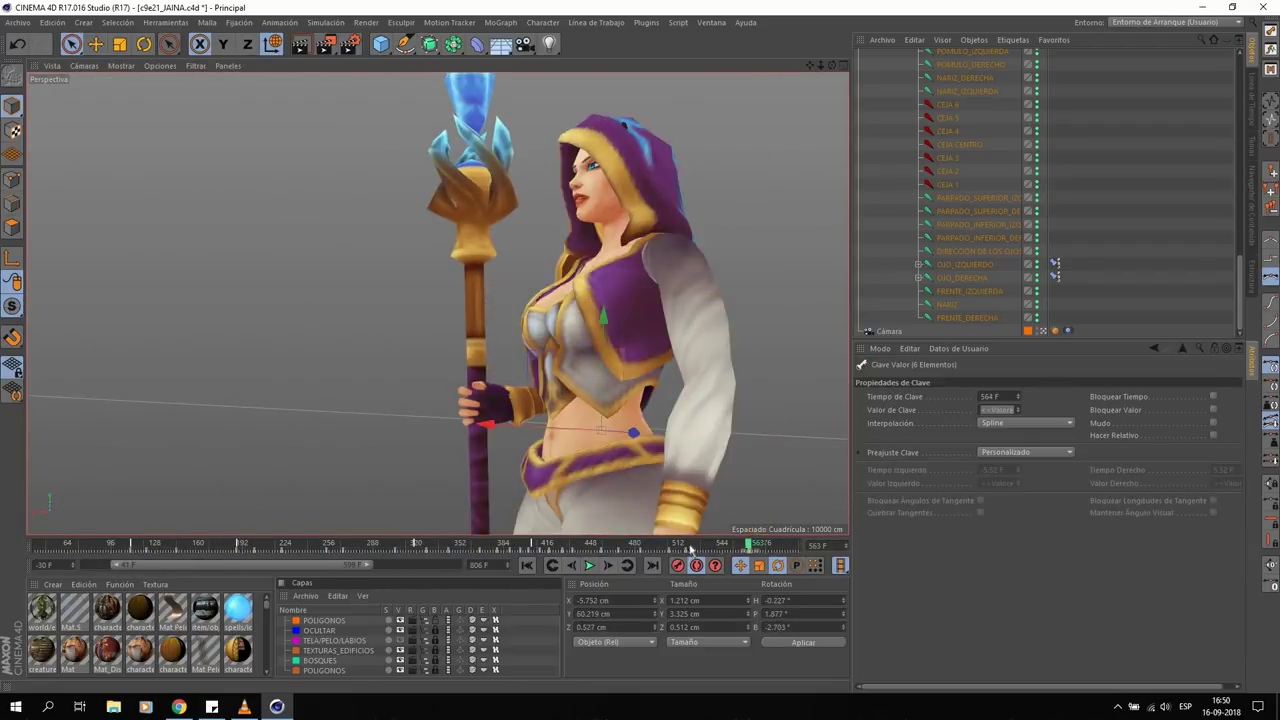
# - Adjust the camera's bank rotation around frame 319 and check the shot through frame 328
pyautogui.click(1112, 181)
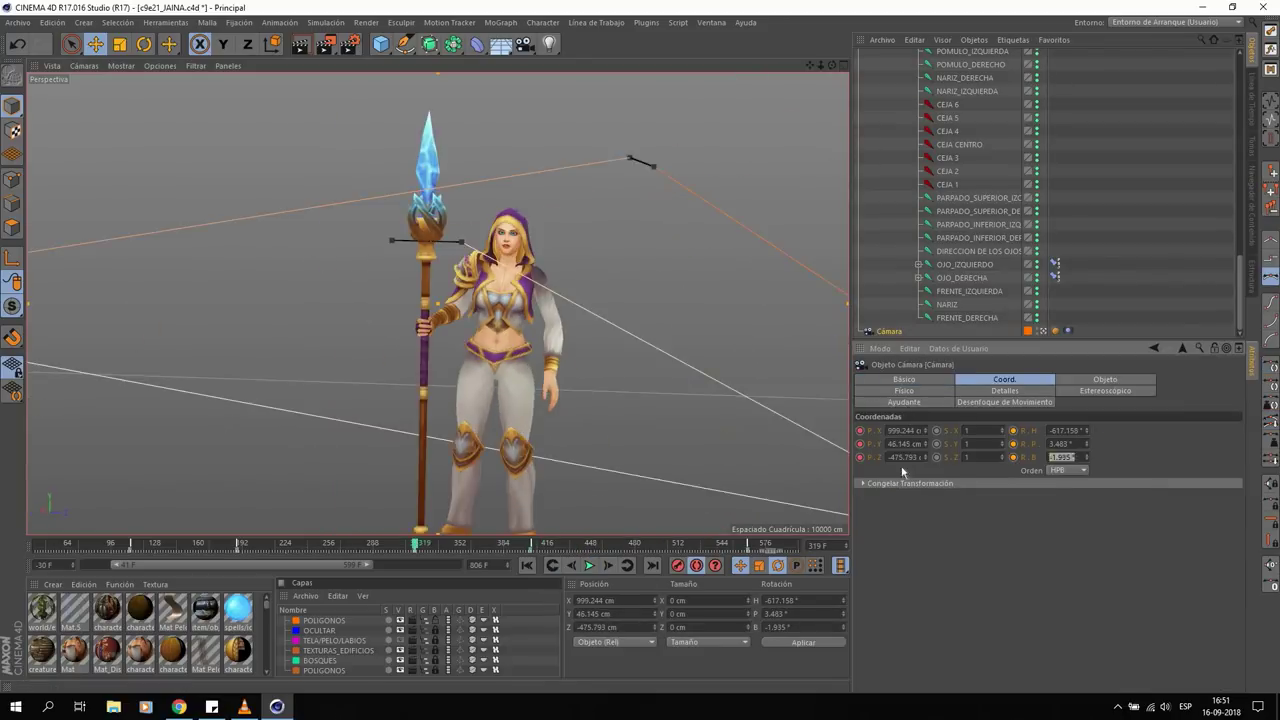
pyautogui.click(711, 22)
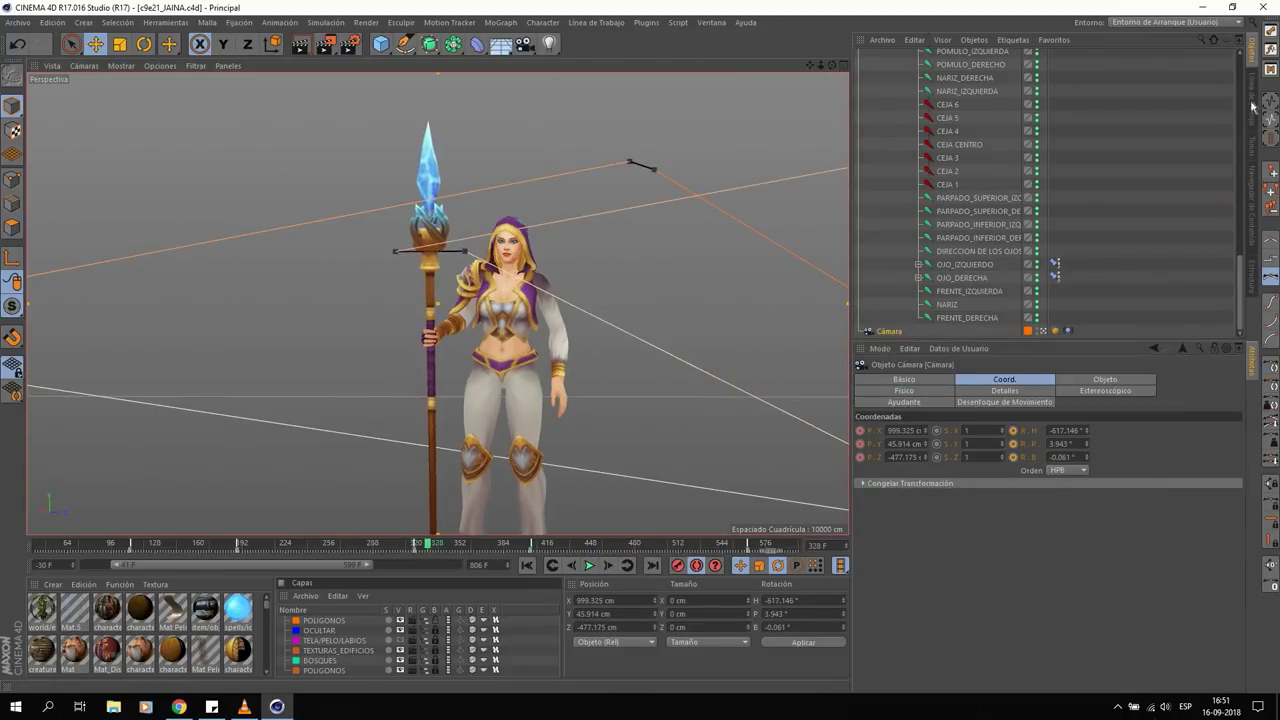
pyautogui.click(770, 124)
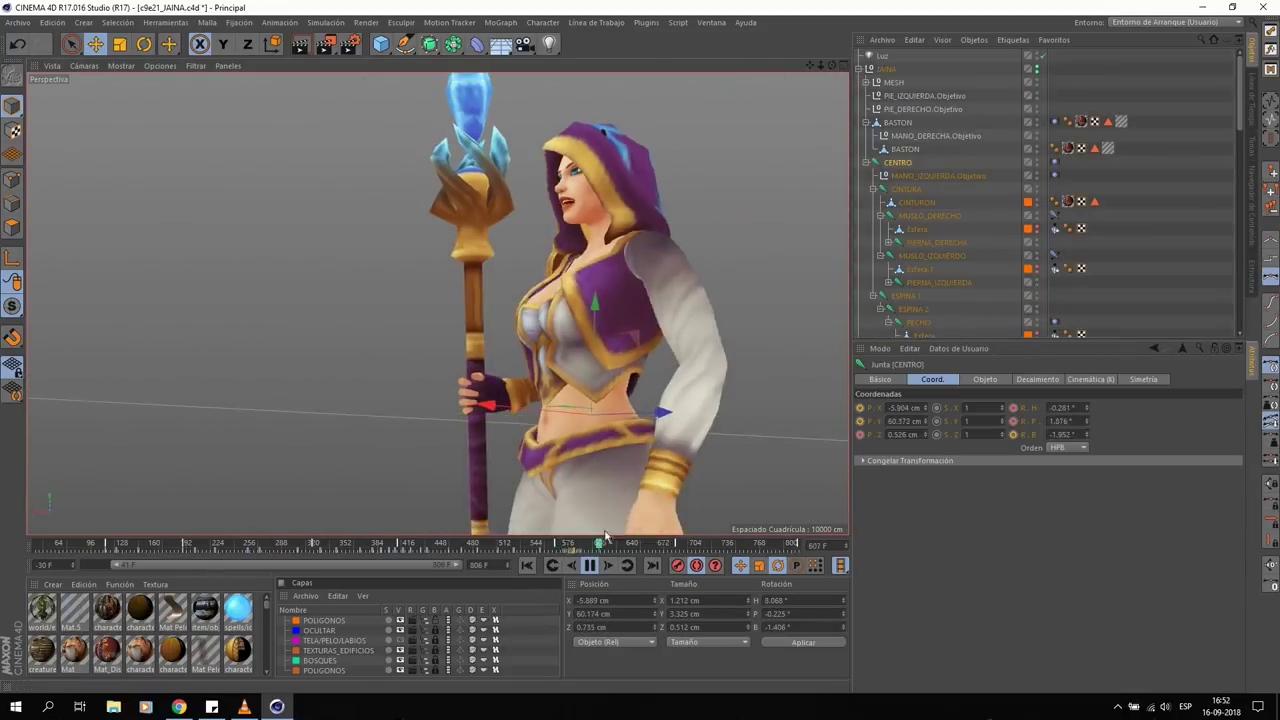
# - Rotate and move the CENTRO joint between frames 607 and 665, retiming the key at frame 619, and replay it
pyautogui.press('r')
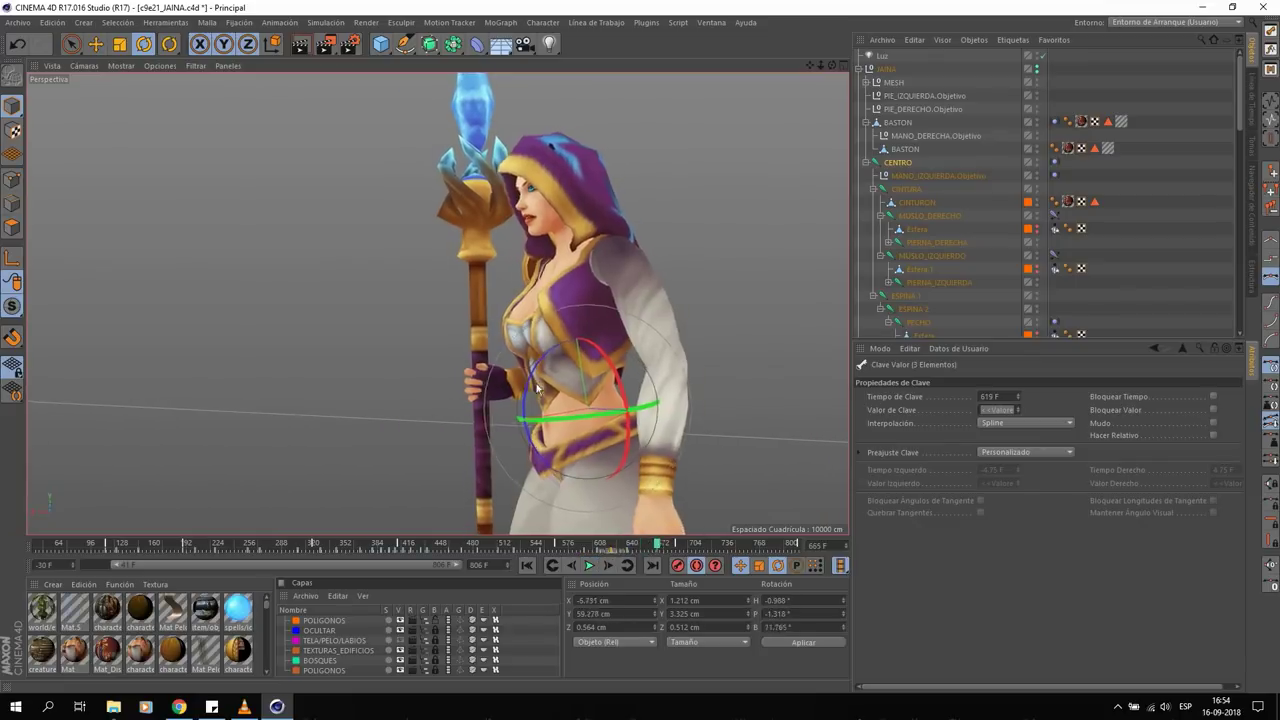
pyautogui.press('e')
pyautogui.moveTo(614, 553); pyautogui.dragTo(596, 546)
pyautogui.click(588, 565)
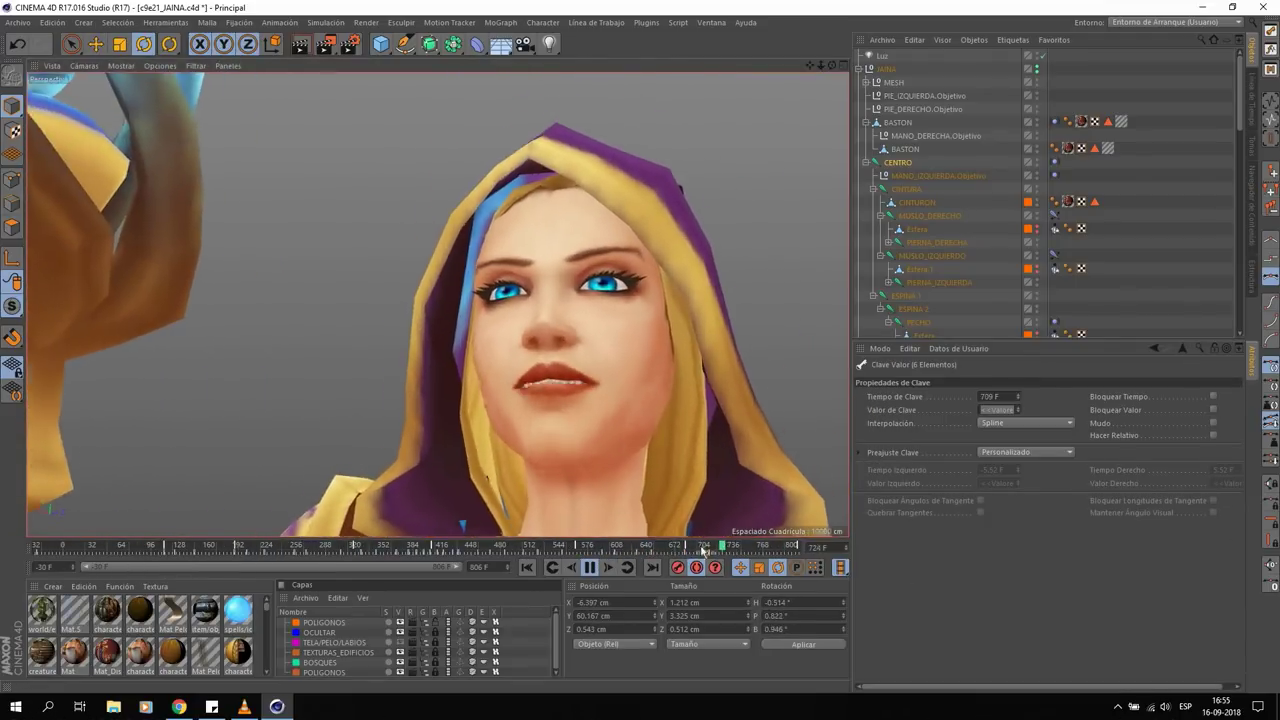
# - Pose the CENTRO joint through the close-up from frame 709 to 769, including the key at frame 752, and replay it
pyautogui.press('F8')
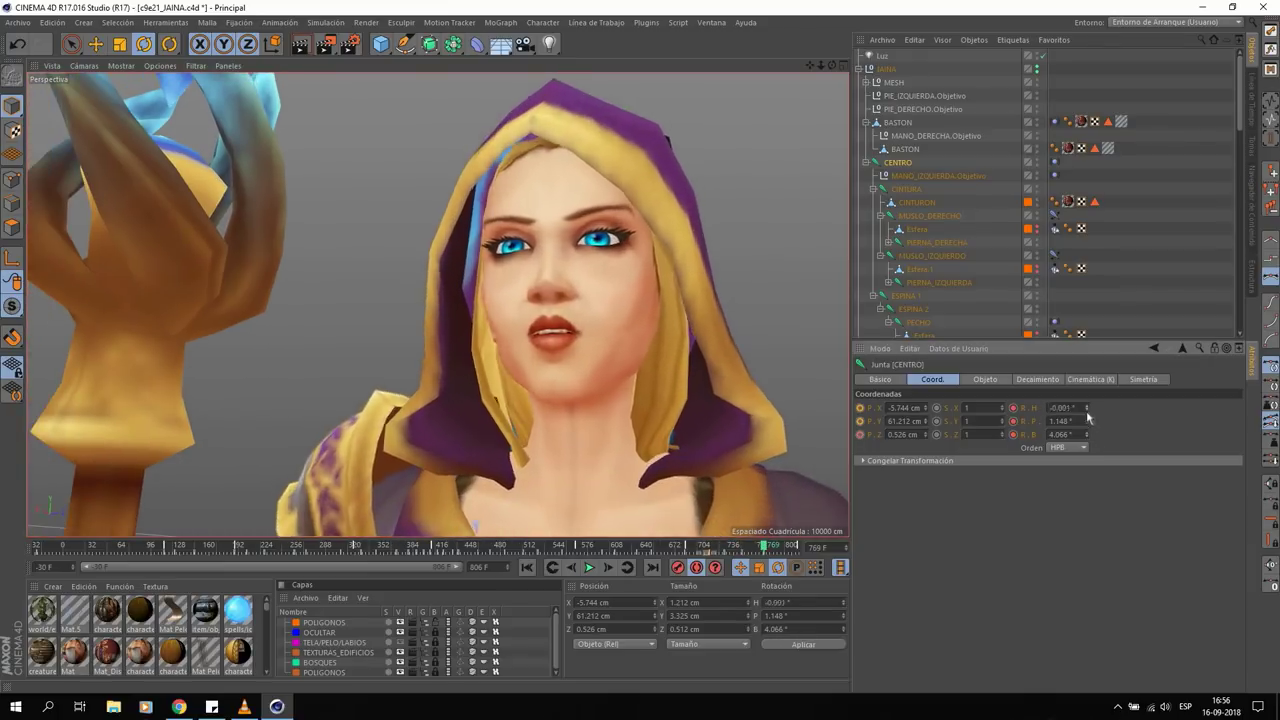
pyautogui.press('F8')
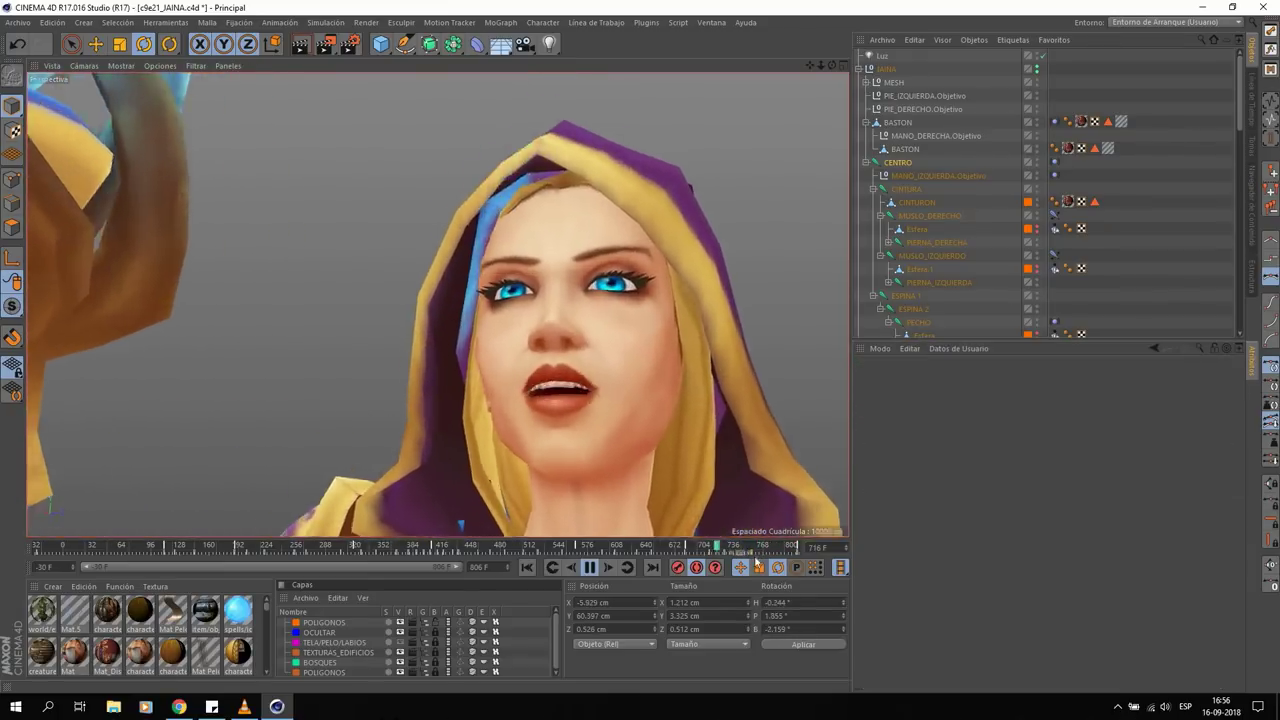
pyautogui.click(733, 548)
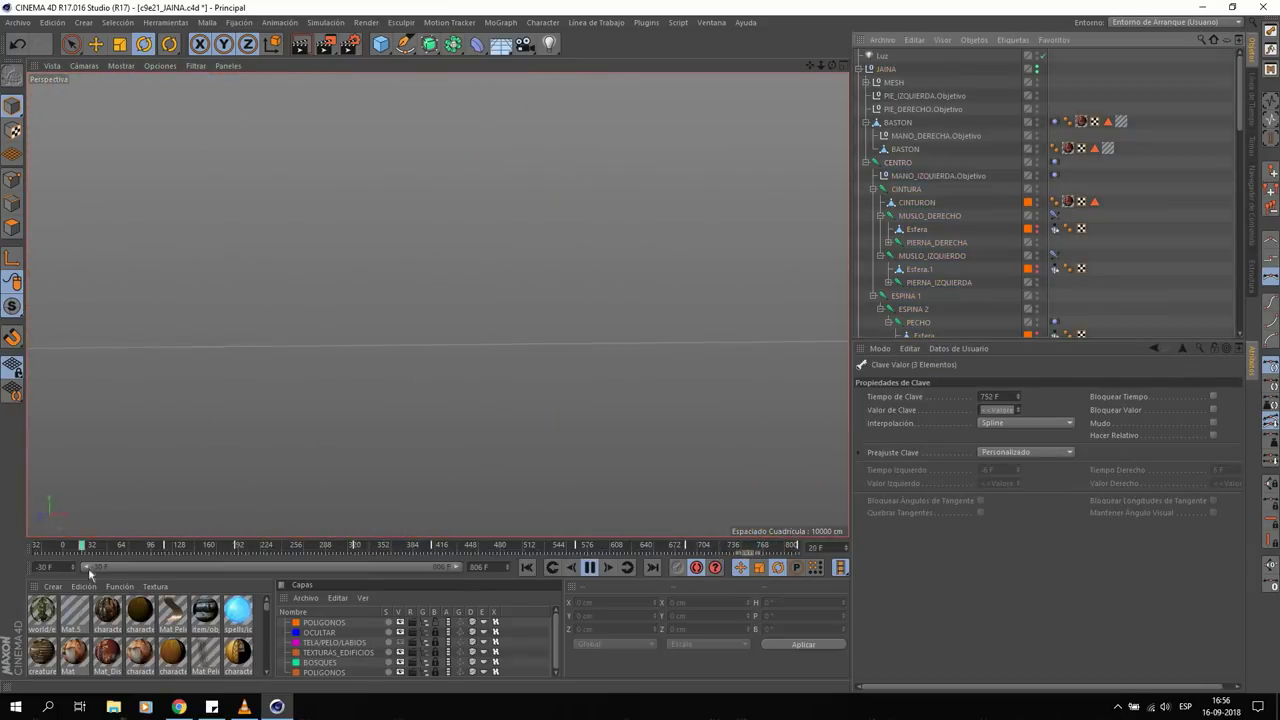
# - Open the timeline and replay the whole animation to check the body movement against the audio
pyautogui.hotkey('shift', 'F3')
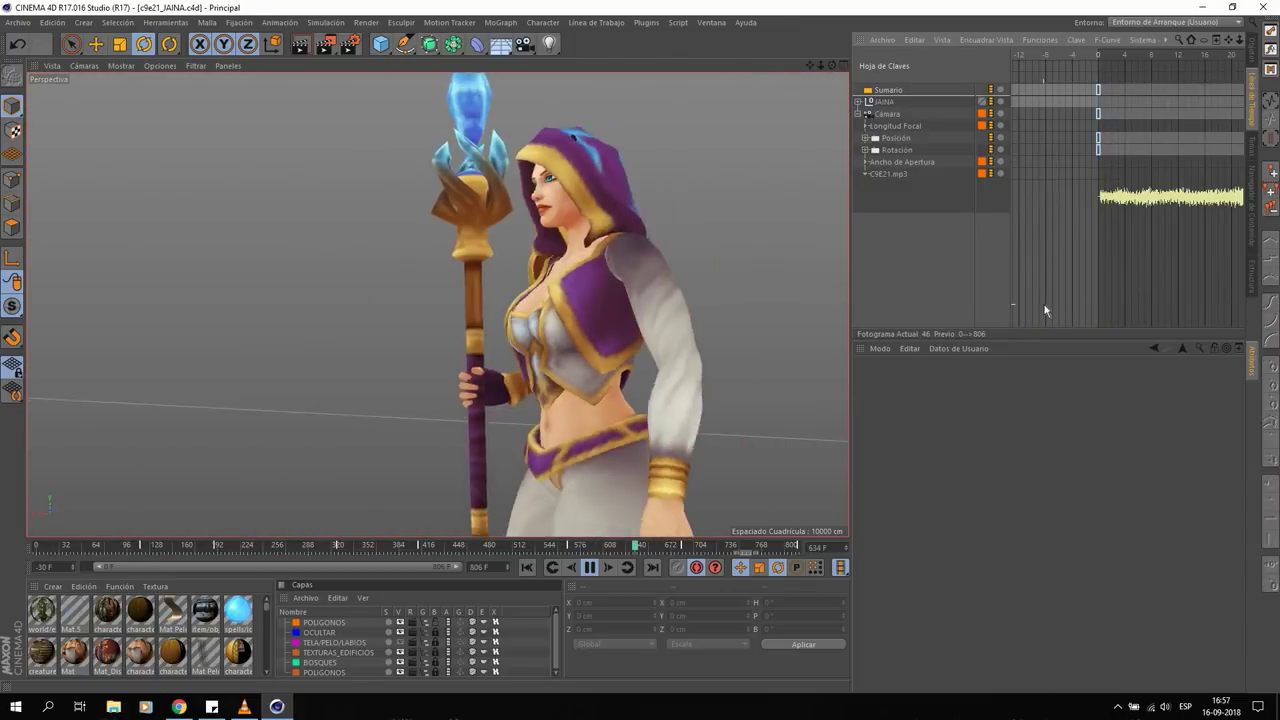
pyautogui.click(495, 552)
pyautogui.click(589, 567)
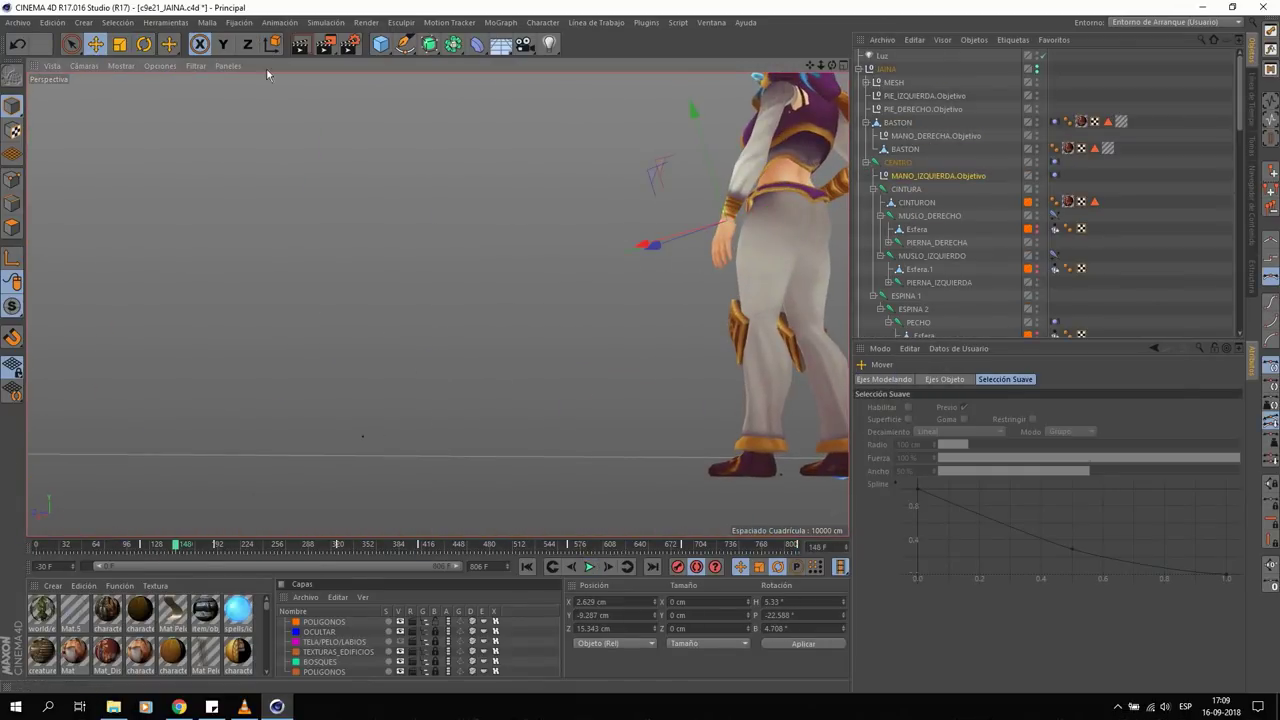
# - Keyframe the left-hand target MANO_IZQUIERDA.Objetivo from about frame 140 onwards and check the motion up to frame 563
pyautogui.moveTo(213, 548); pyautogui.dragTo(217, 556)
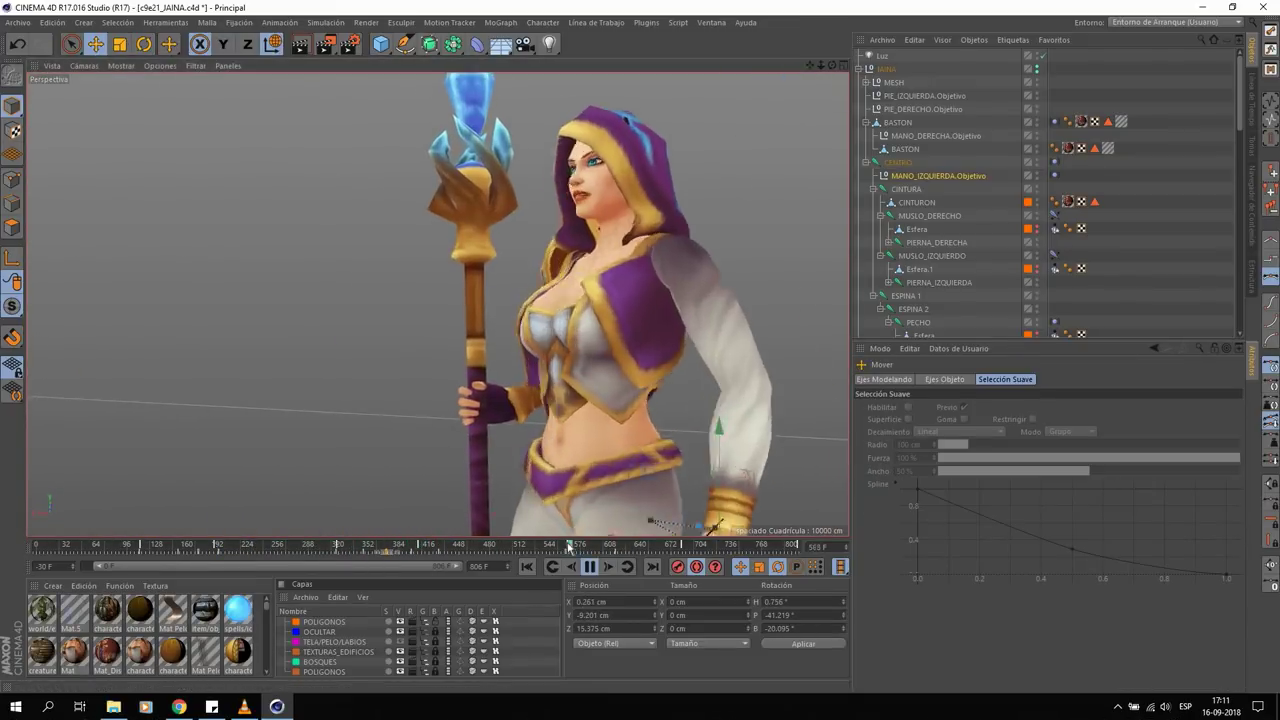
pyautogui.click(569, 548)
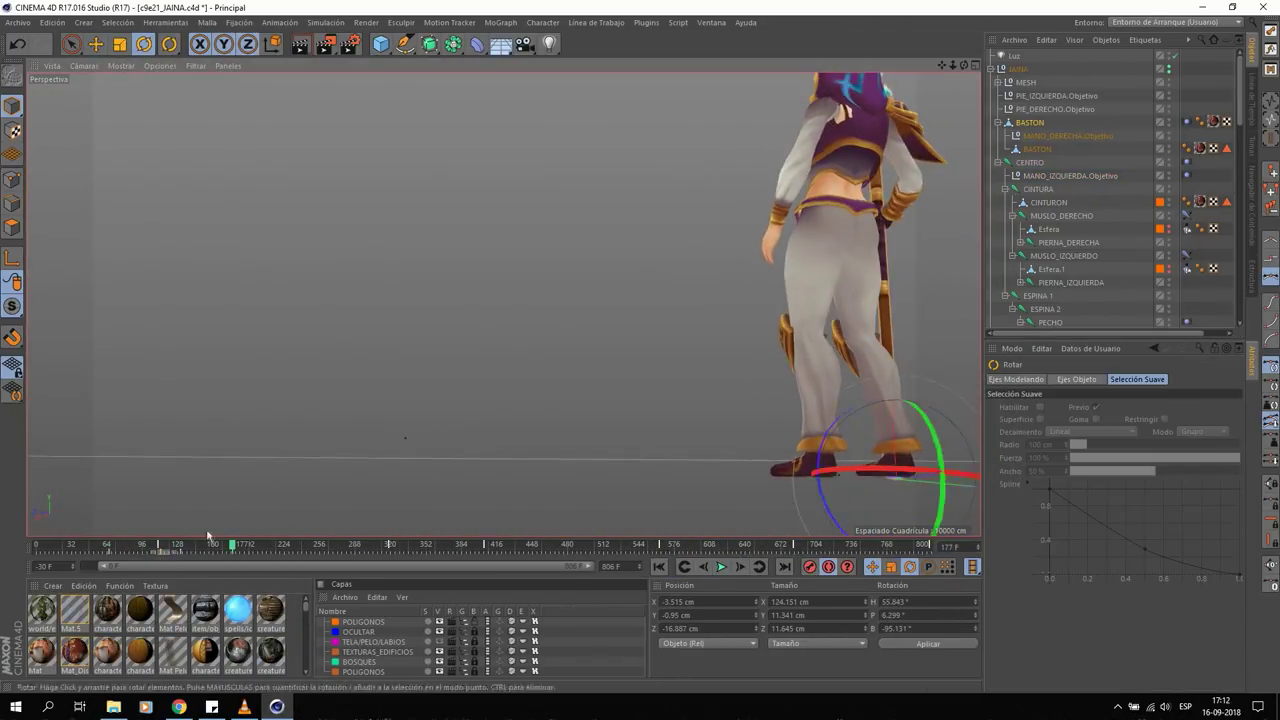
# - Rotate the BASTON staff at frames 177 and 383, adjust its key at frame 399 and replay the movement
pyautogui.moveTo(208, 540); pyautogui.dragTo(385, 547)
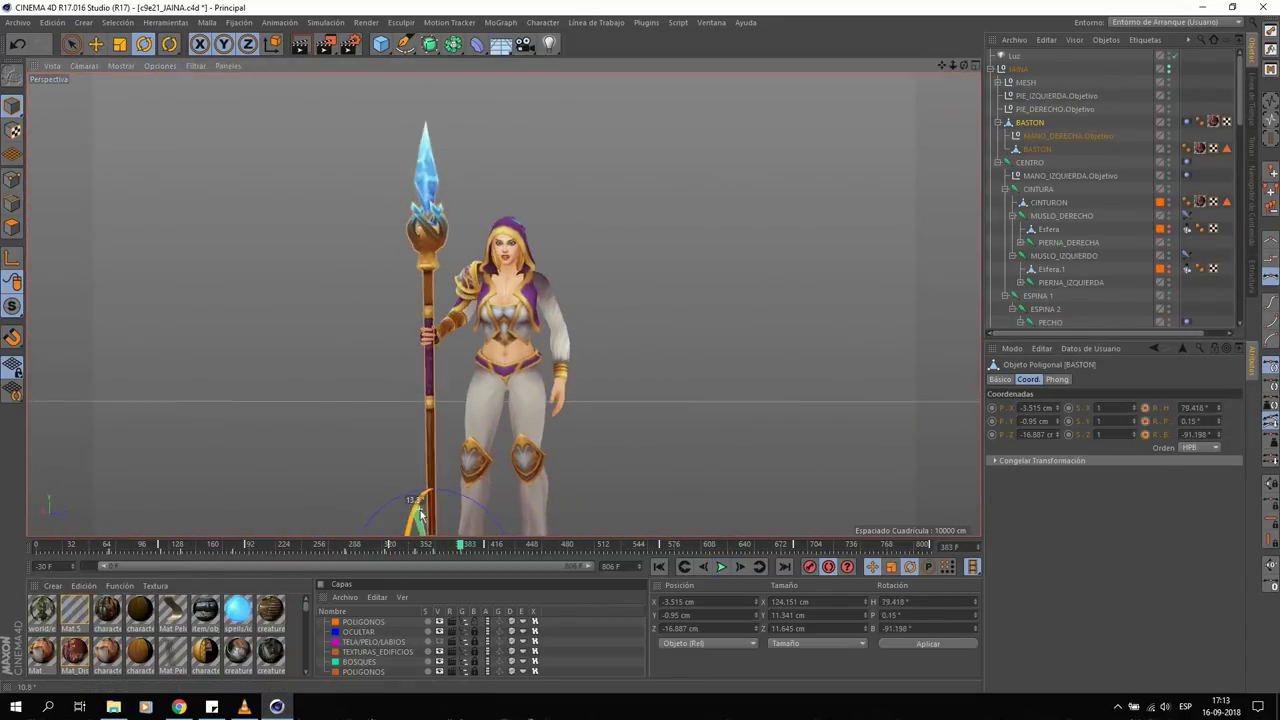
pyautogui.click(720, 567)
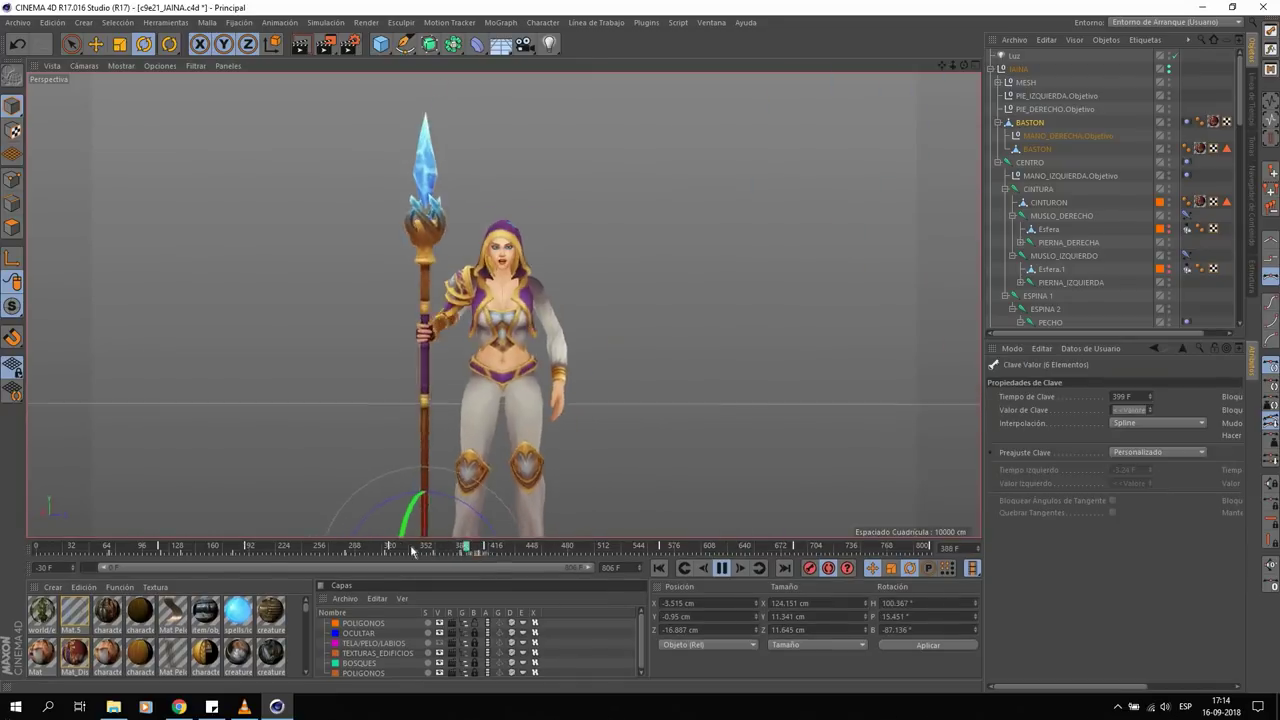
pyautogui.press('F8')
pyautogui.press('e')
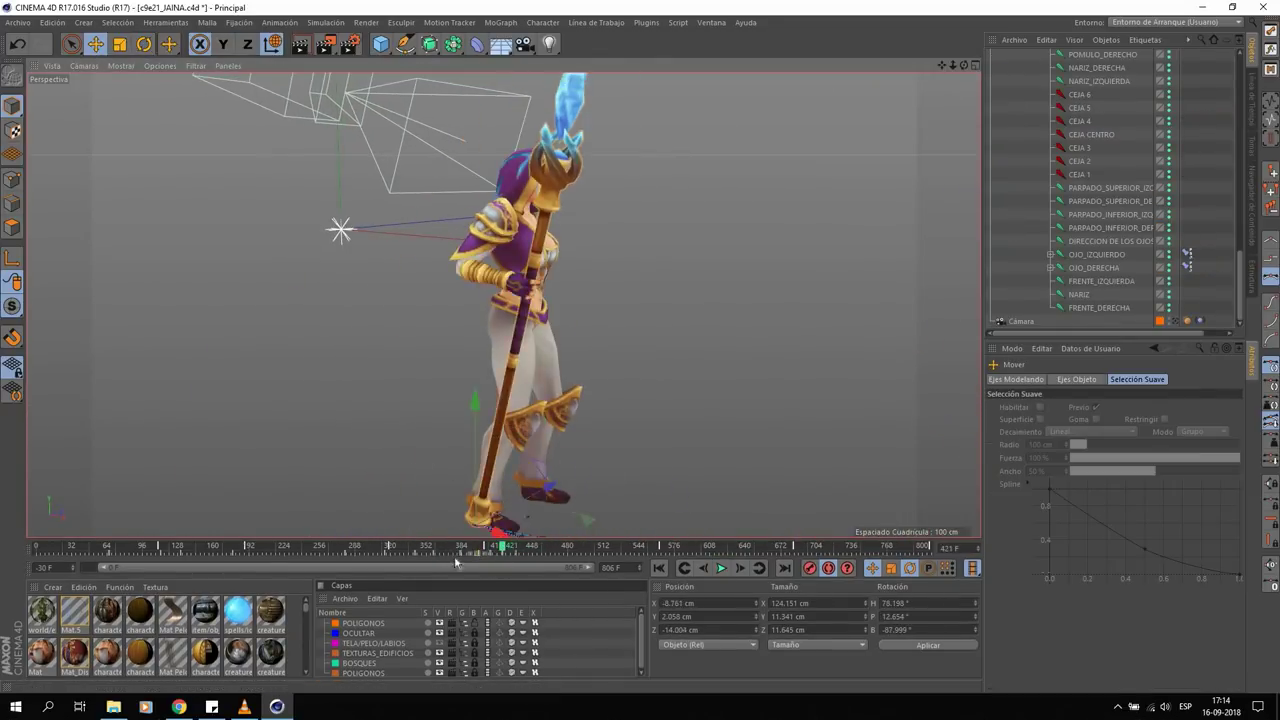
# - Move and rotate the BASTON staff between frames 410 and 455, adjusting its keys and replaying the body turn
pyautogui.moveTo(411, 549); pyautogui.dragTo(534, 548)
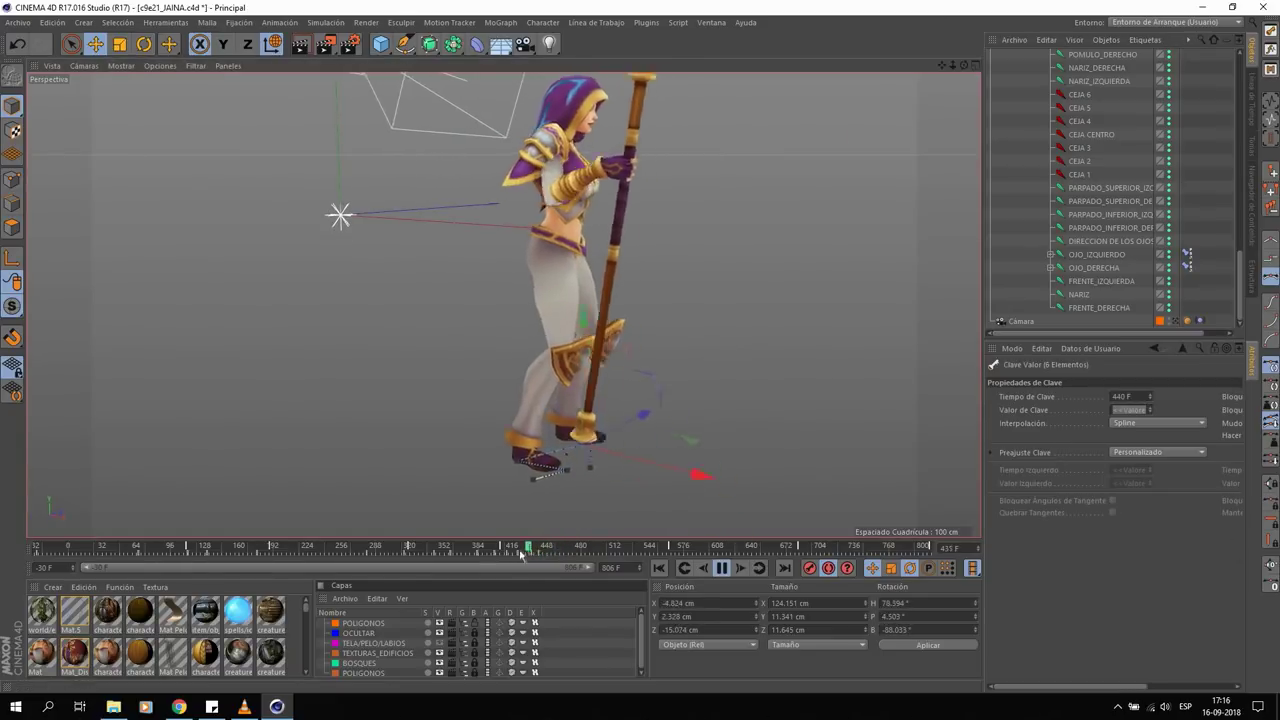
pyautogui.press('F8')
pyautogui.press('r')
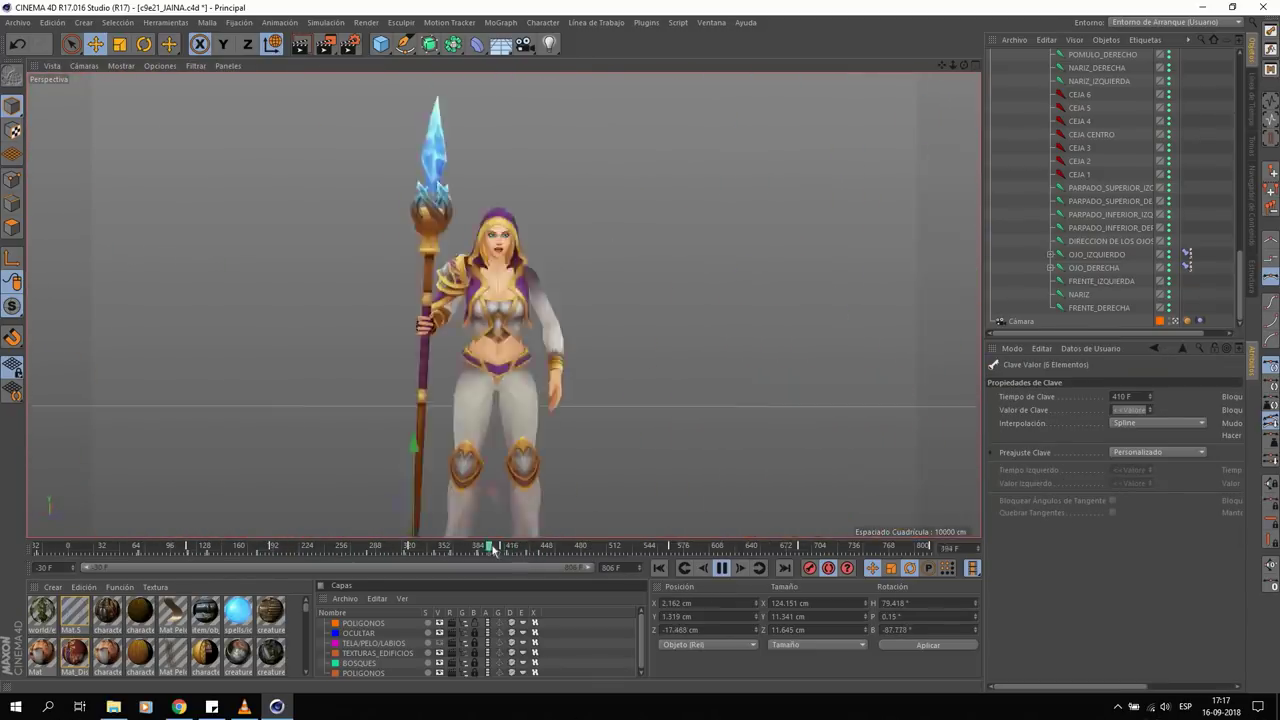
pyautogui.press('F8')
pyautogui.press('r')
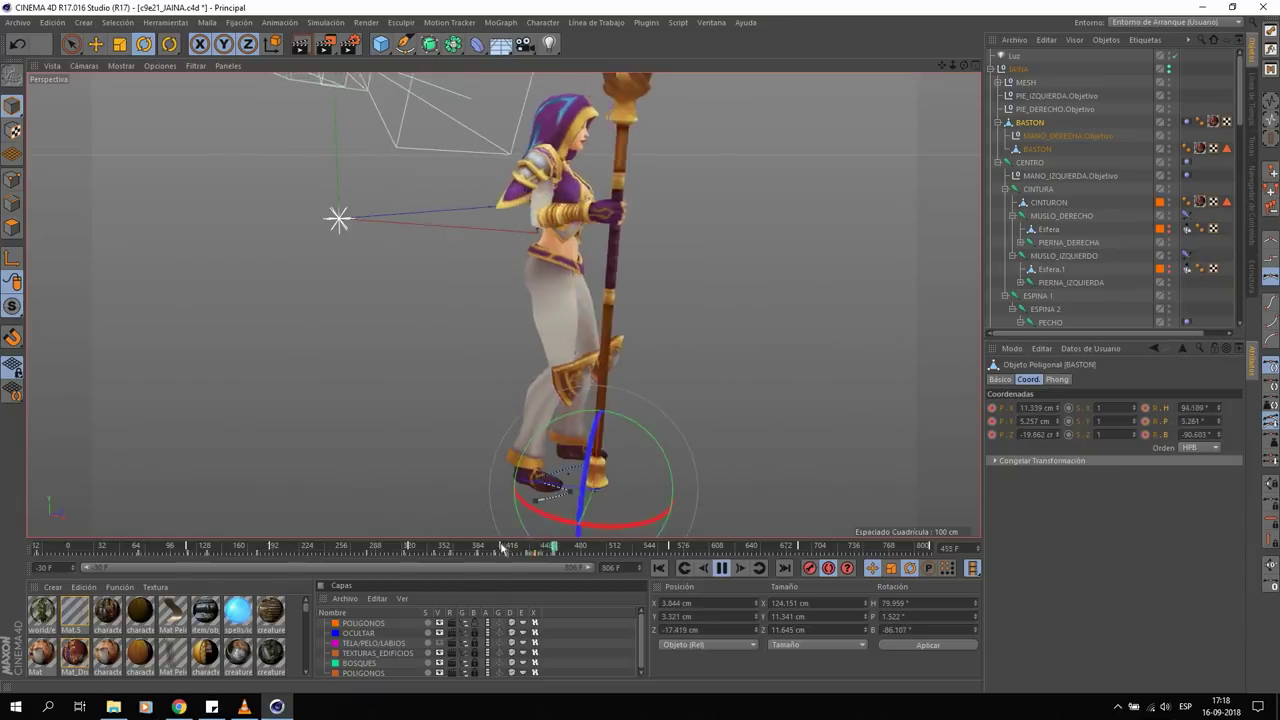
# - Rotate the BASTON staff through frames 455 to 647, adjusting its key at frame 471 and replaying the movement
pyautogui.click(572, 552)
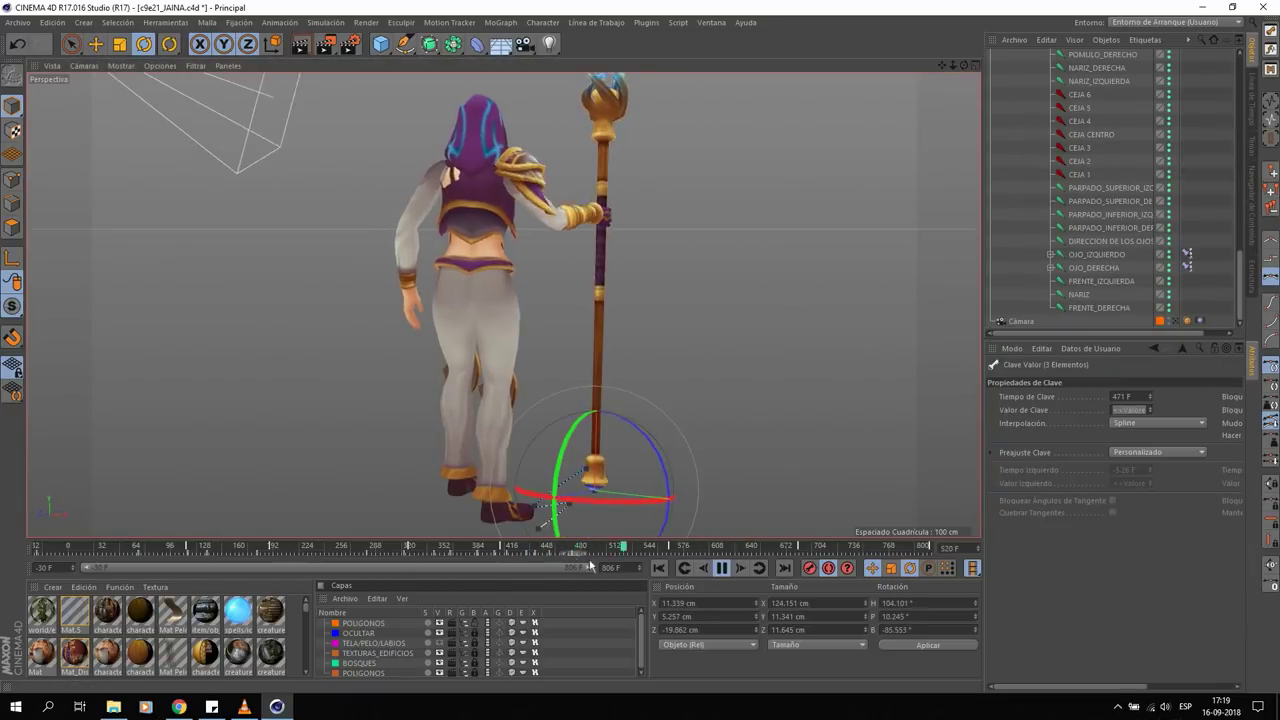
pyautogui.click(581, 550)
pyautogui.moveTo(640, 431); pyautogui.dragTo(645, 437)
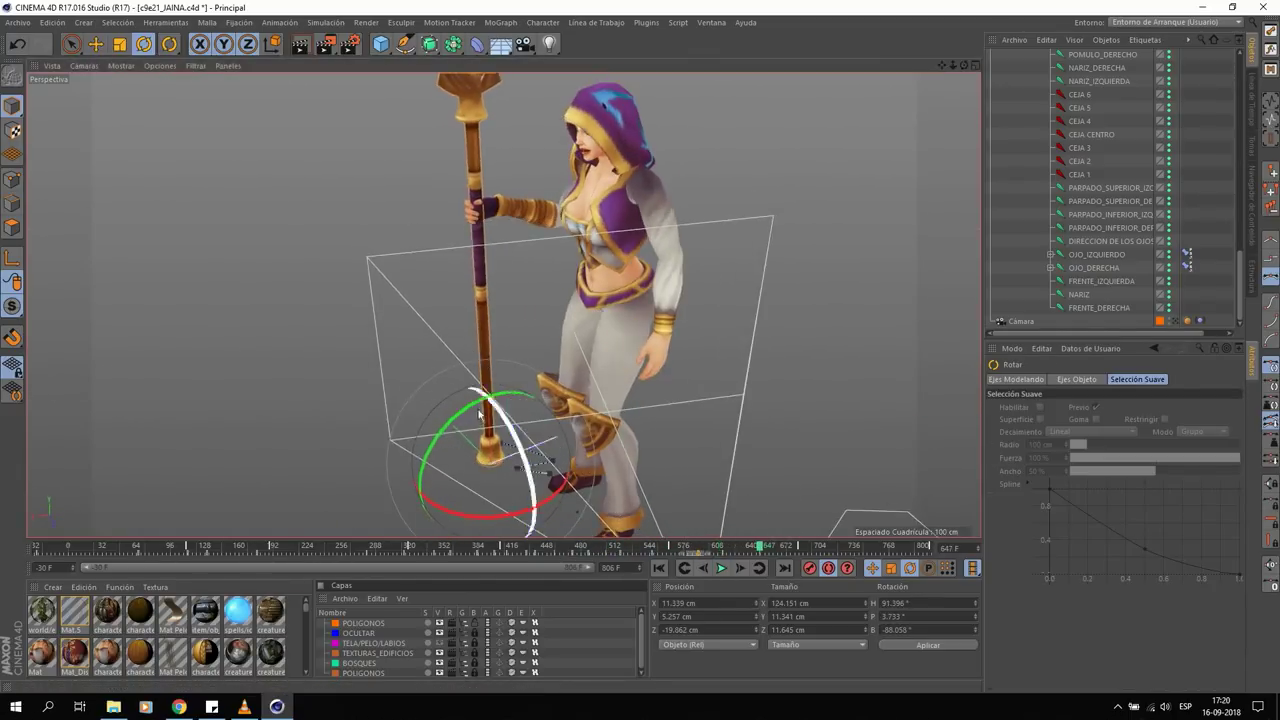
pyautogui.moveTo(508, 515); pyautogui.dragTo(476, 518)
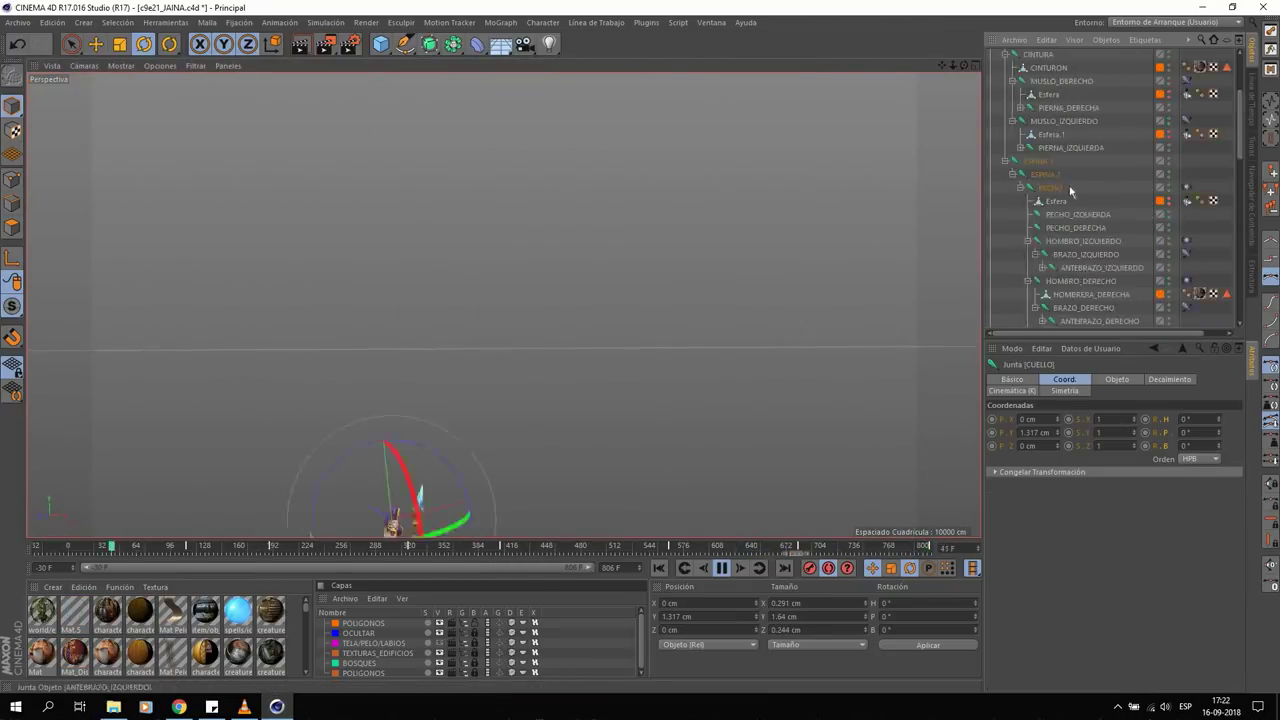
# - Keyframe the rotation of the ESPINA 2 joint from about frame 148 to 357, adjusting its keys around frame 217 and replaying the motion
pyautogui.moveTo(106, 548); pyautogui.dragTo(193, 555)
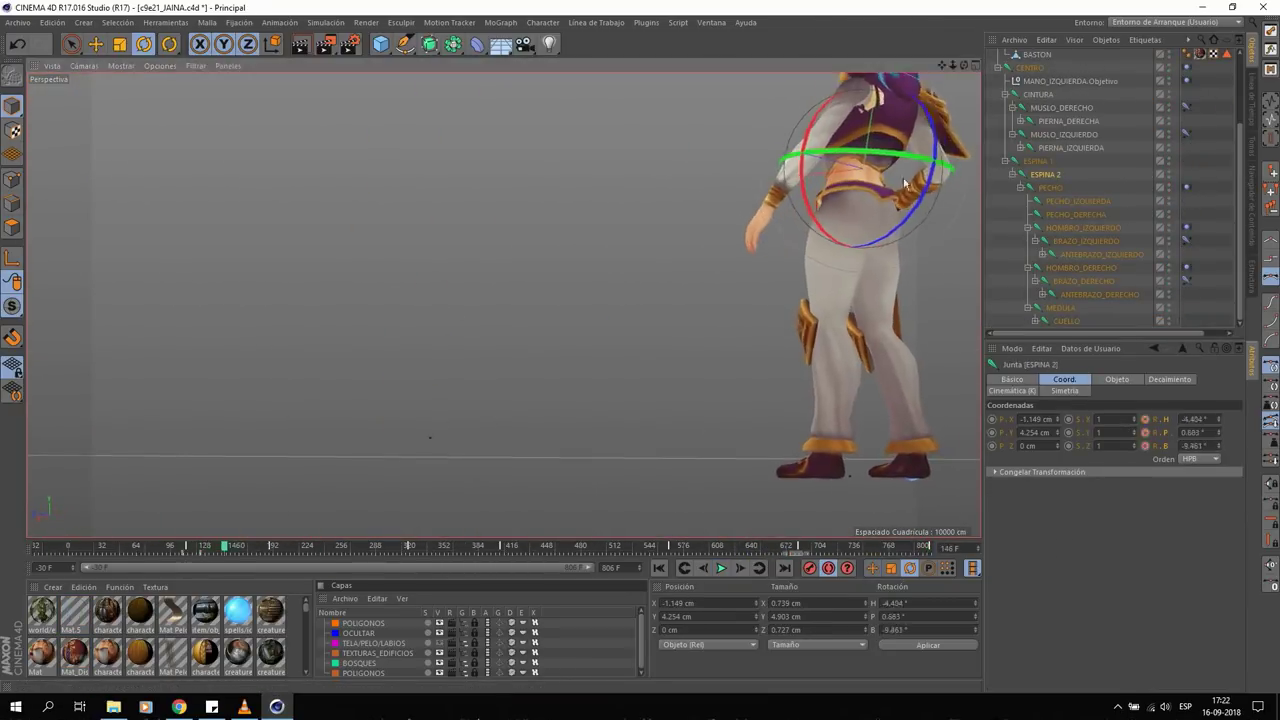
pyautogui.moveTo(828, 225); pyautogui.dragTo(835, 207)
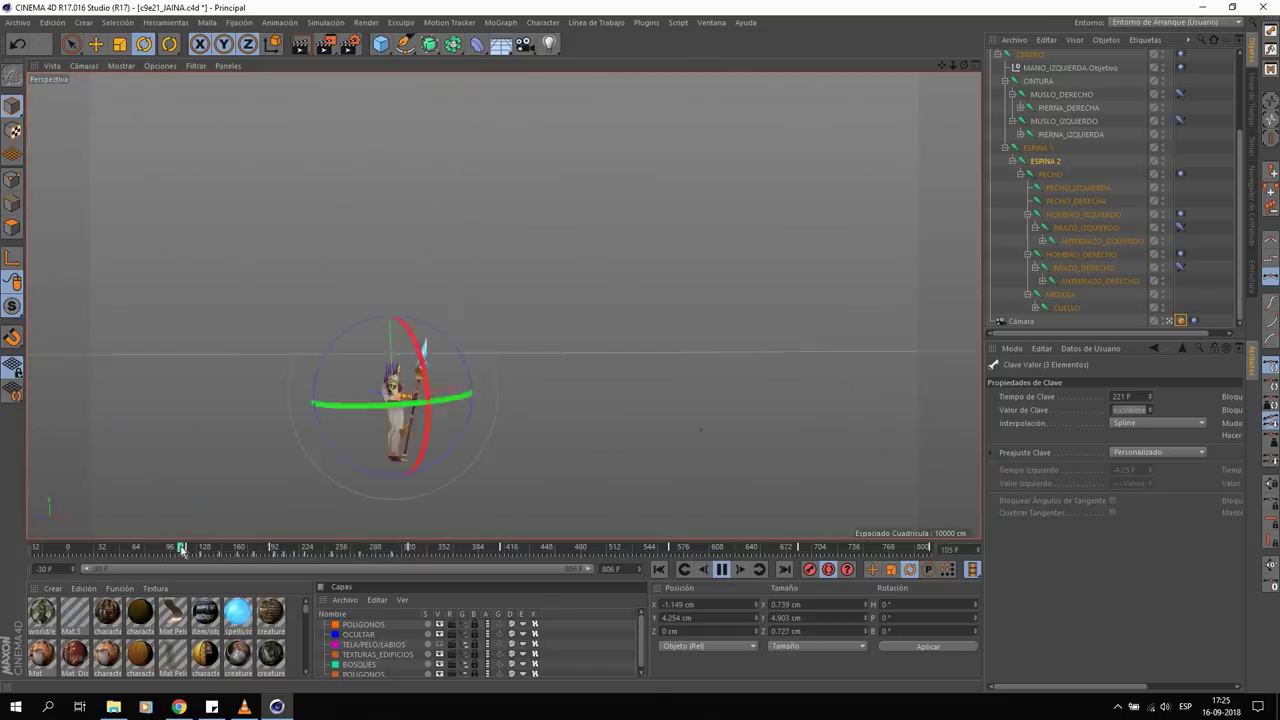
pyautogui.click(481, 551)
pyautogui.press('F8')
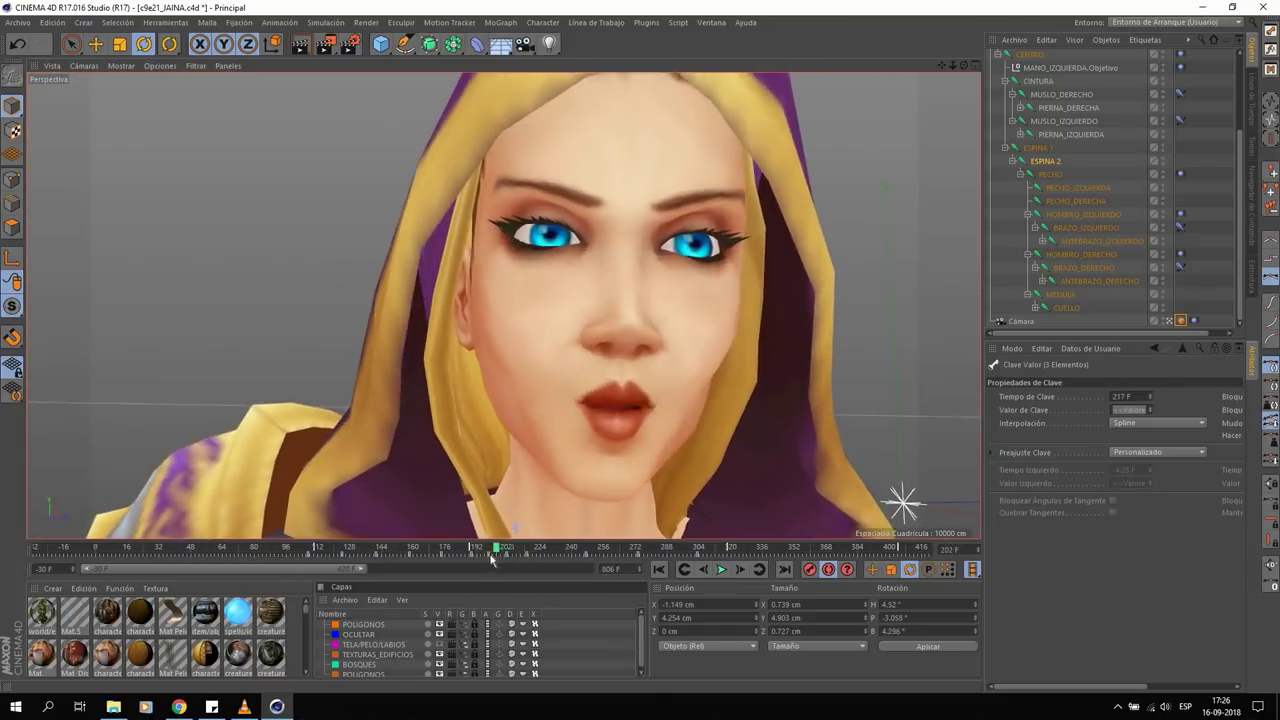
pyautogui.click(730, 548)
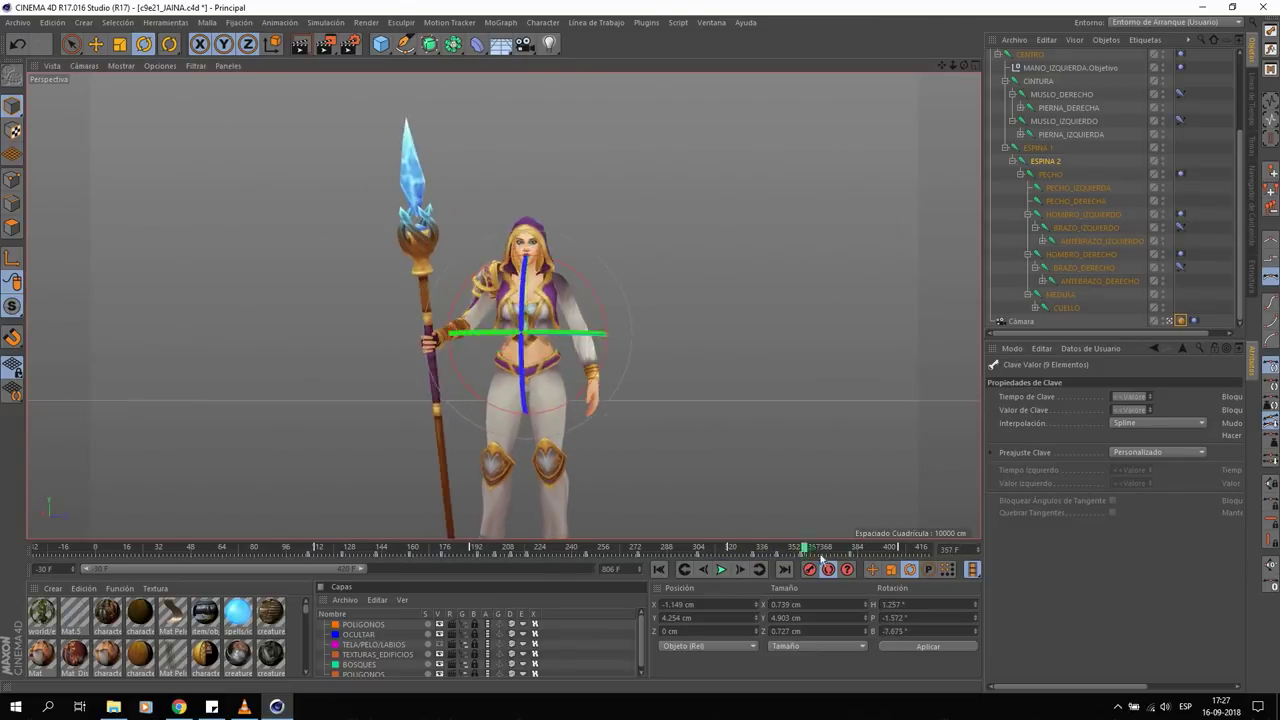
pyautogui.press('F8')
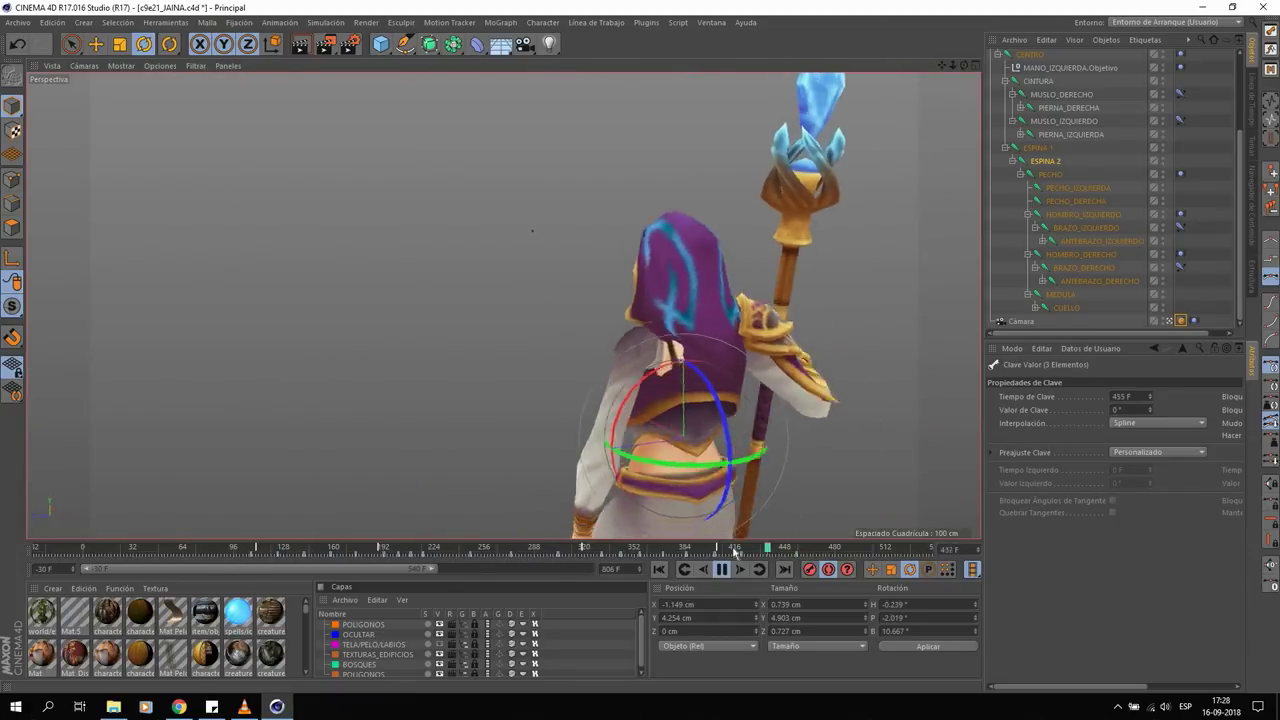
# - Continue the ESPINA 2 rotation through the body turn up to about frame 669, adjusting the key at frame 480 and replaying
pyautogui.click(1040, 147)
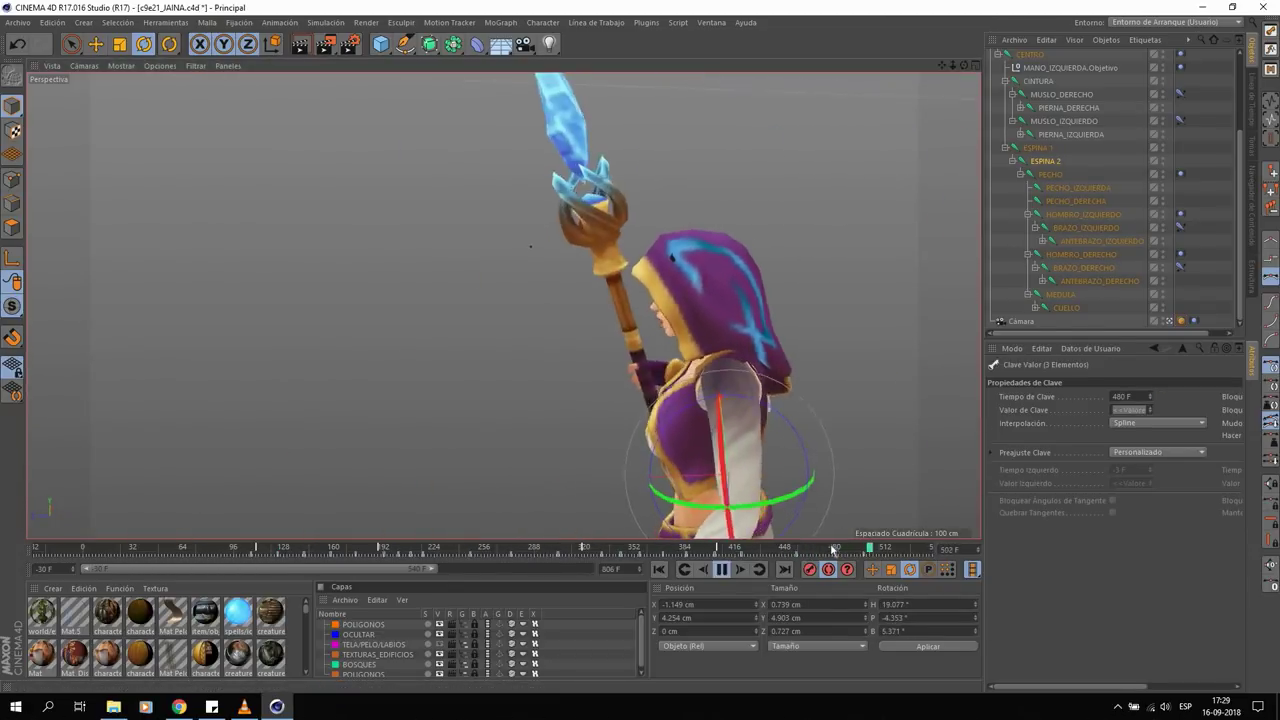
pyautogui.press('F8')
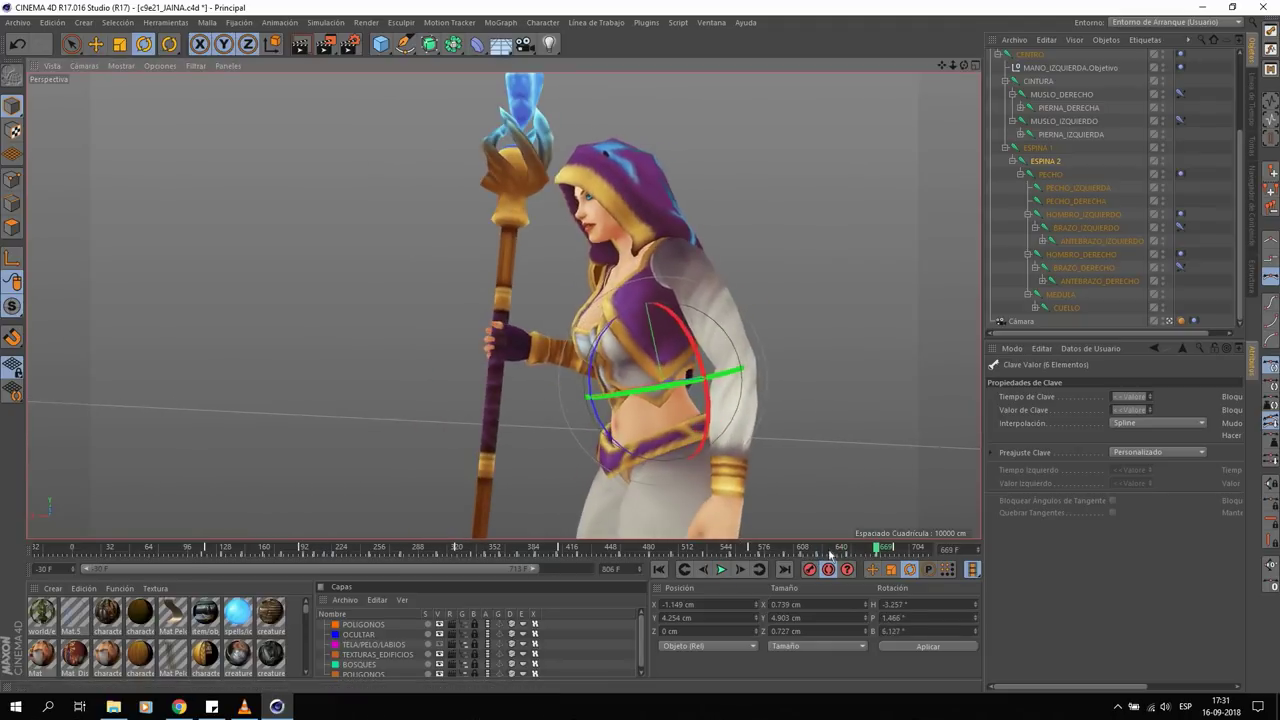
pyautogui.press('F8')
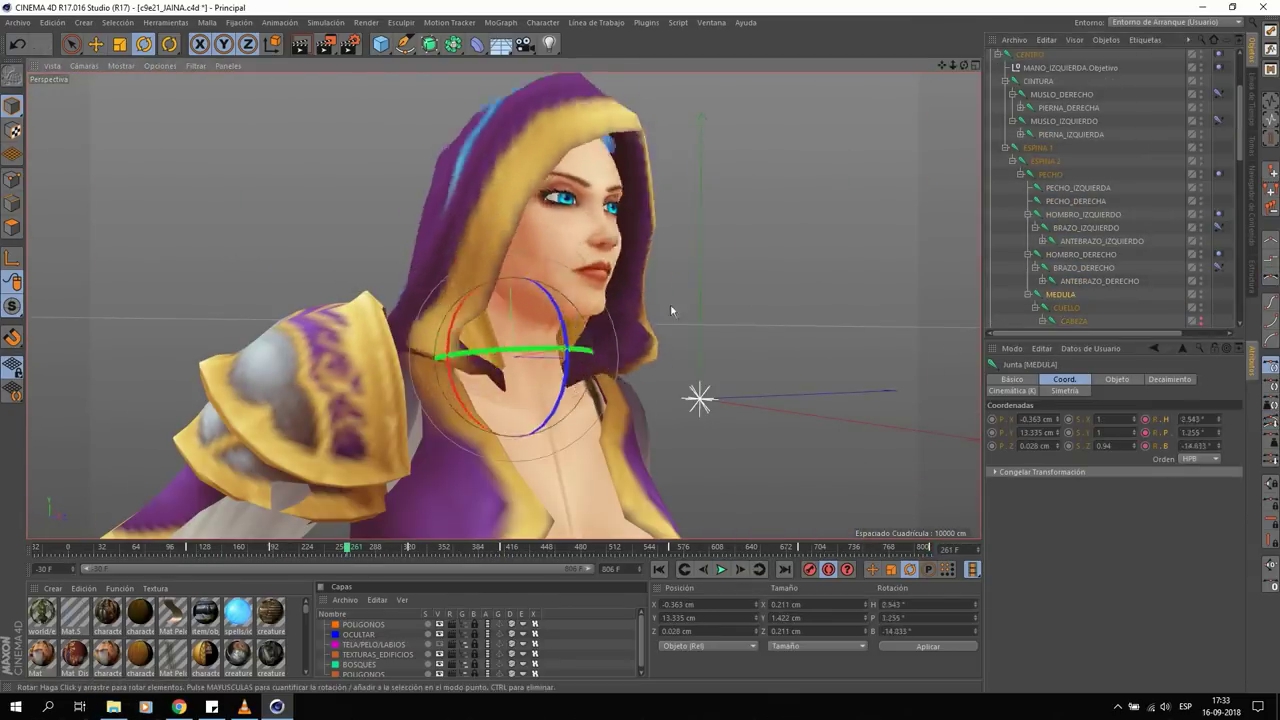
# - Rotate the CUELLO and CABEZA joints between frames 213 and 261 to animate the head, and replay the head movement
pyautogui.moveTo(350, 548); pyautogui.dragTo(222, 551)
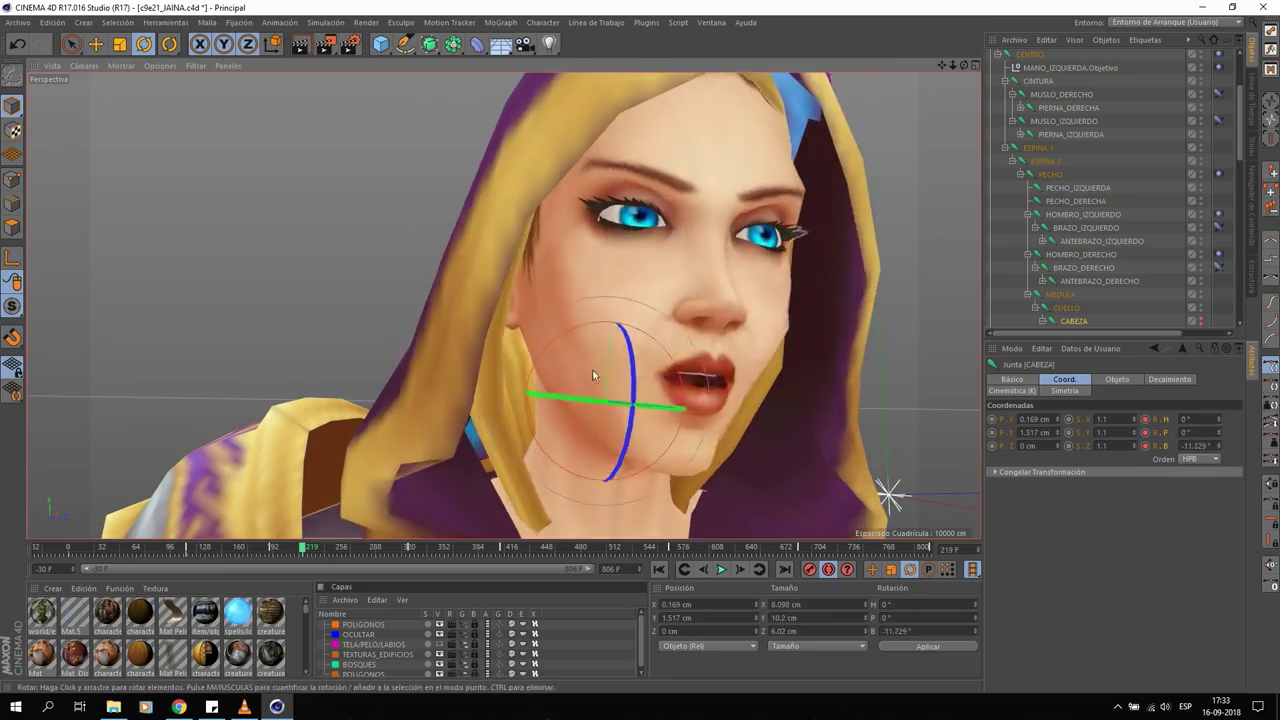
pyautogui.click(290, 549)
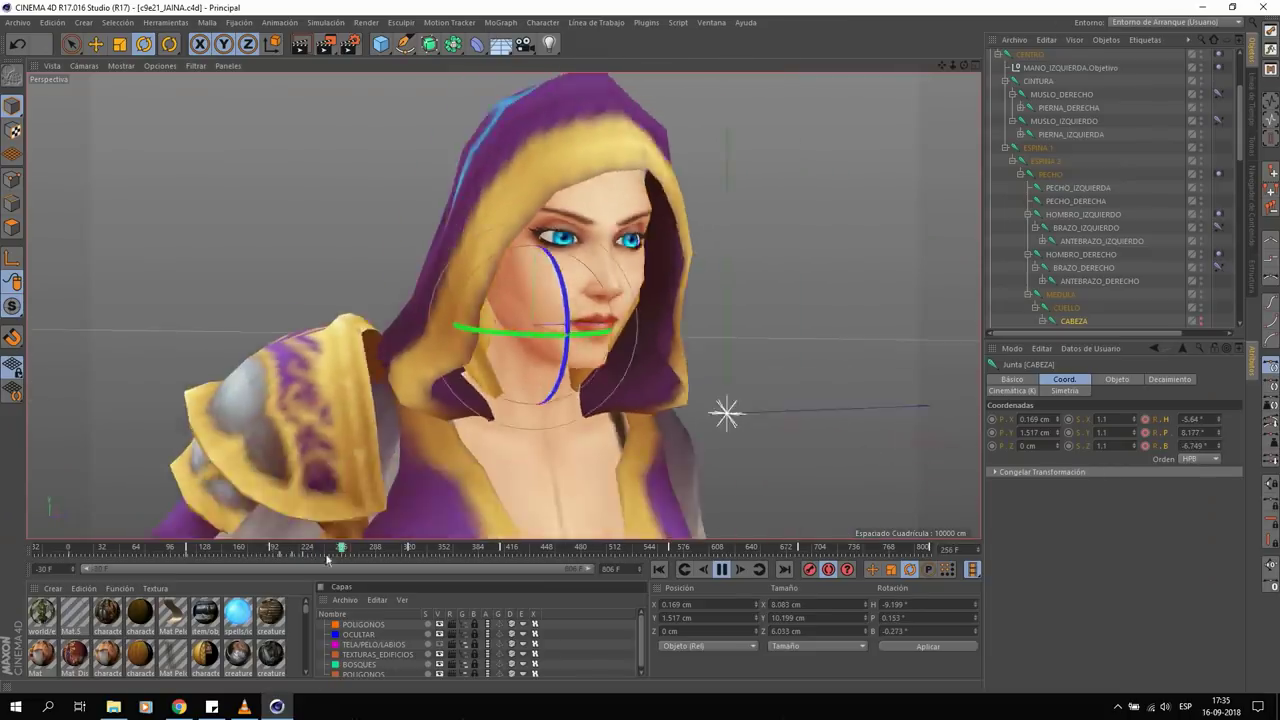
pyautogui.click(316, 549)
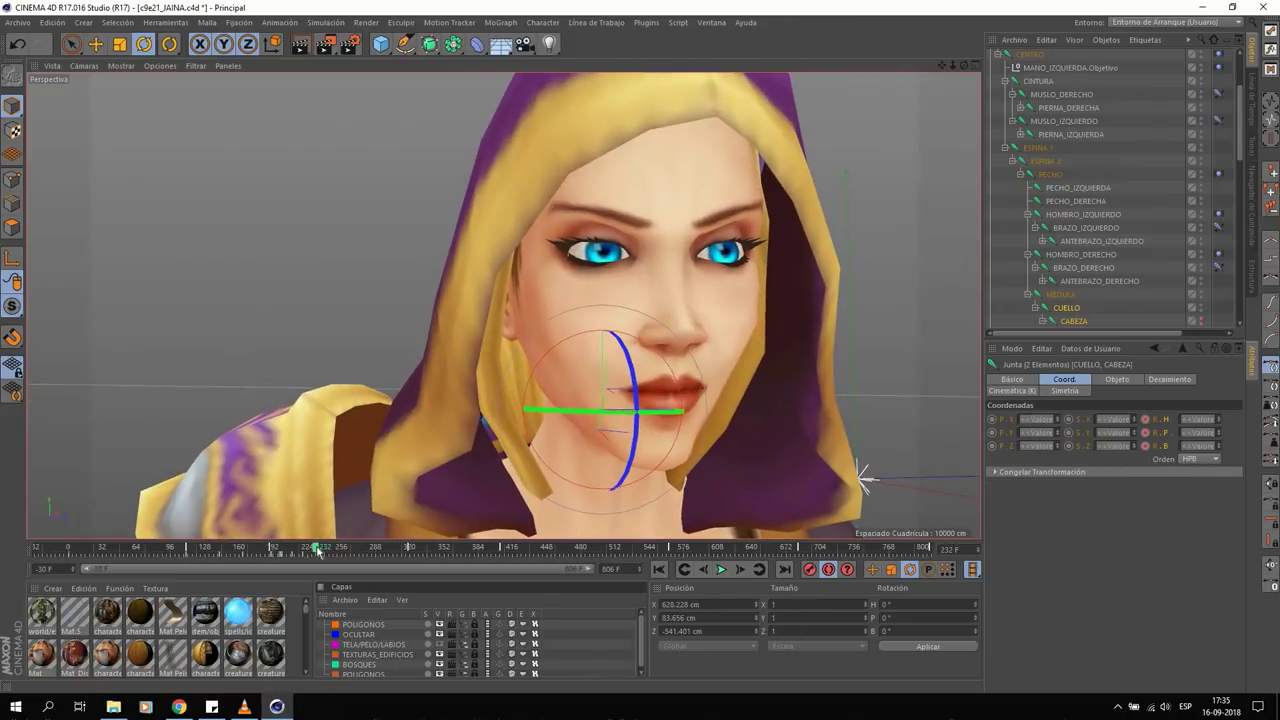
pyautogui.moveTo(316, 549); pyautogui.dragTo(268, 549)
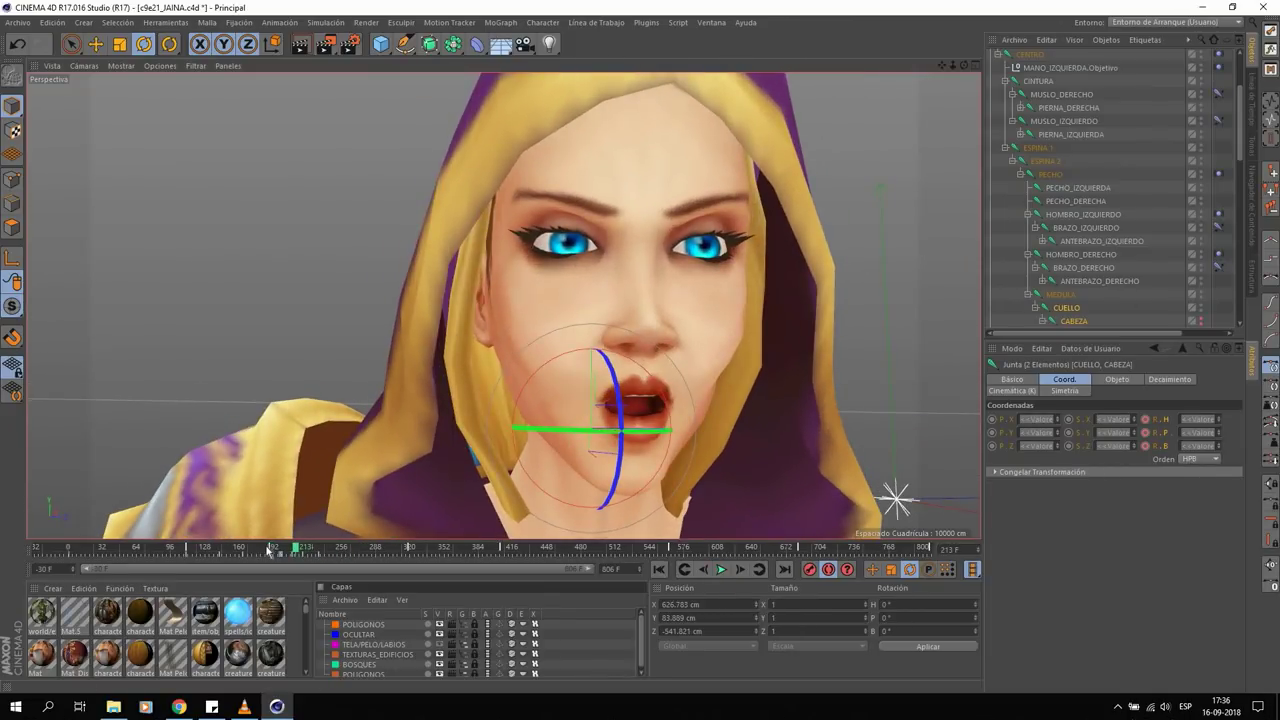
pyautogui.press('F8')
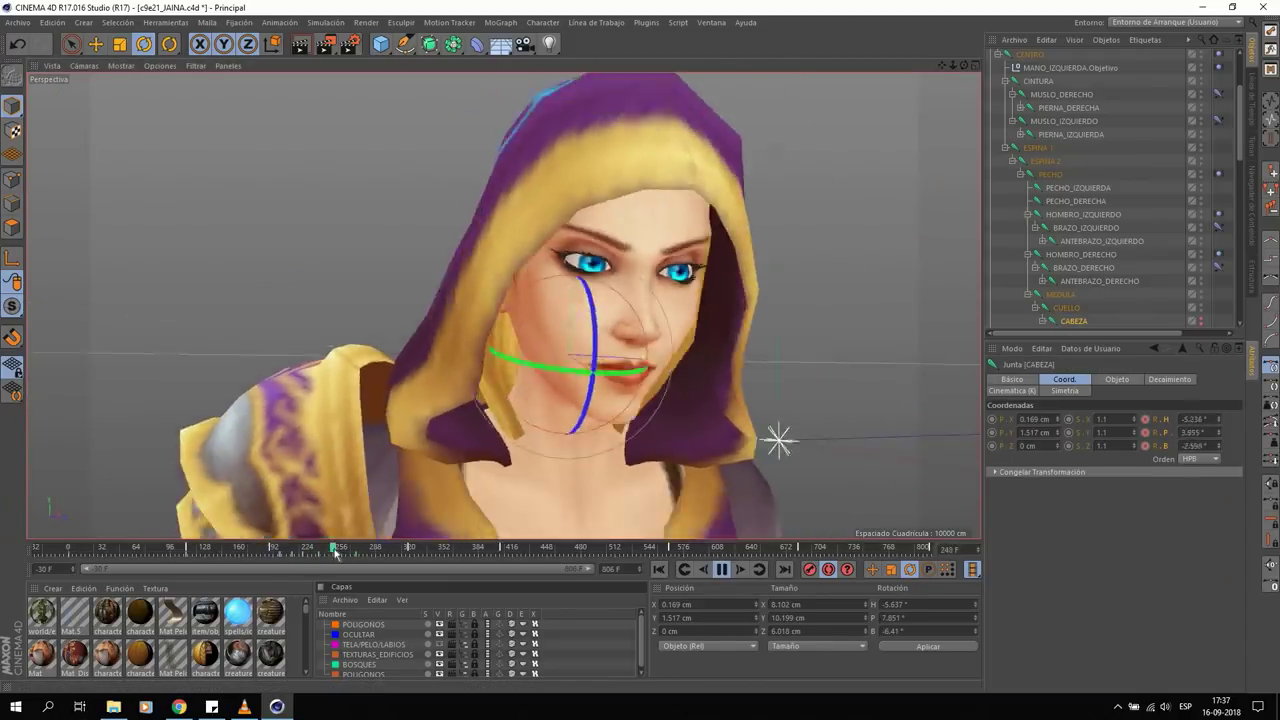
pyautogui.press('F8')
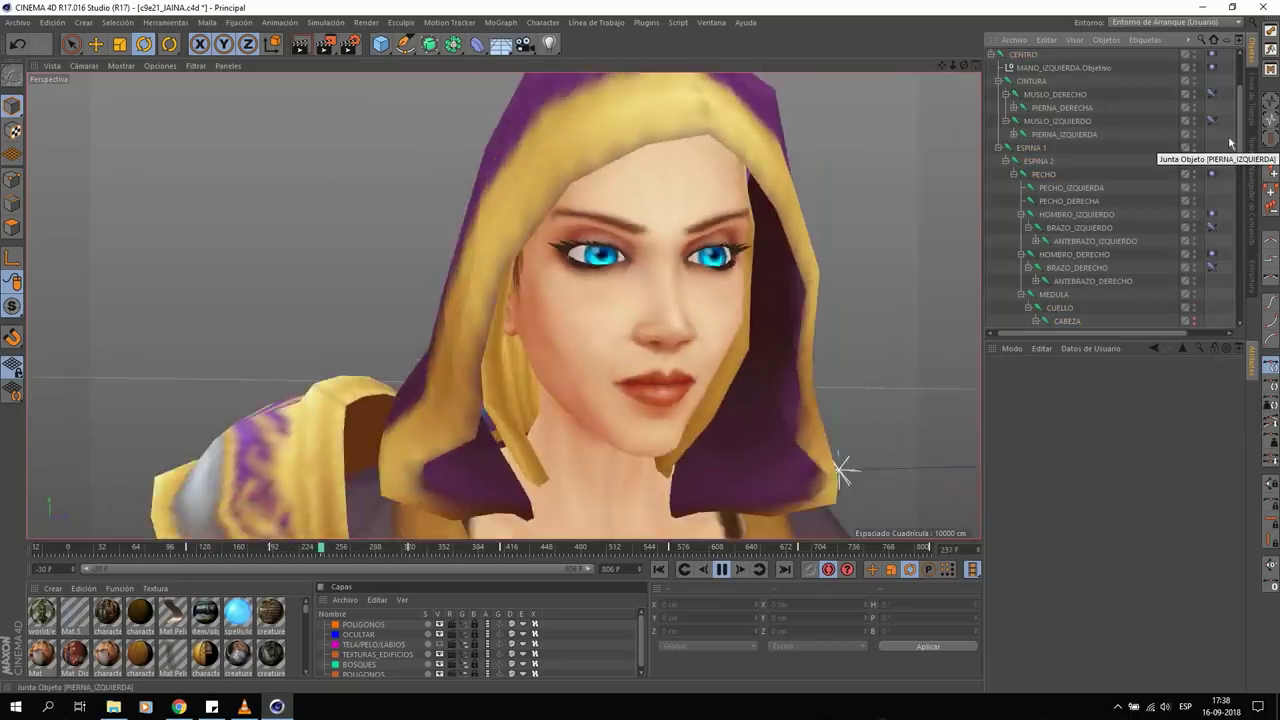
# - Rotate CUELLO and CABEZA around frames 381 to 403, adjust the CABEZA key at frame 407 and replay the section
pyautogui.press('F8')
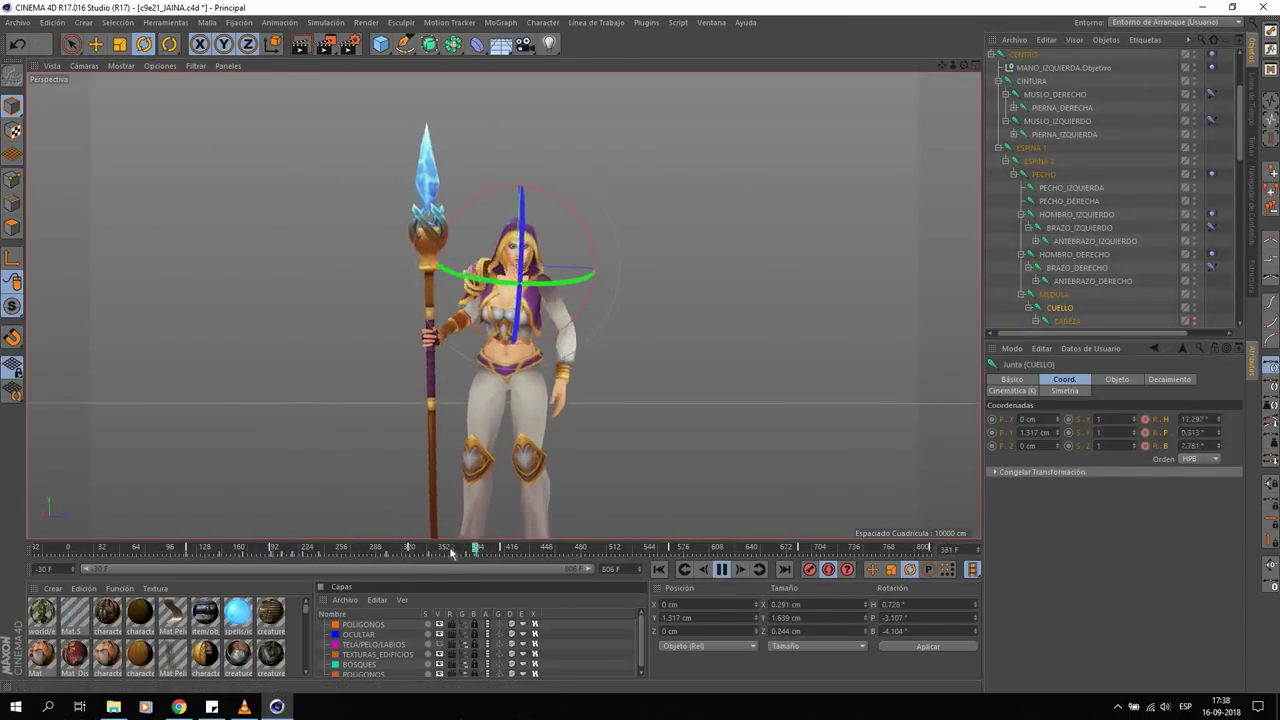
pyautogui.press('F8')
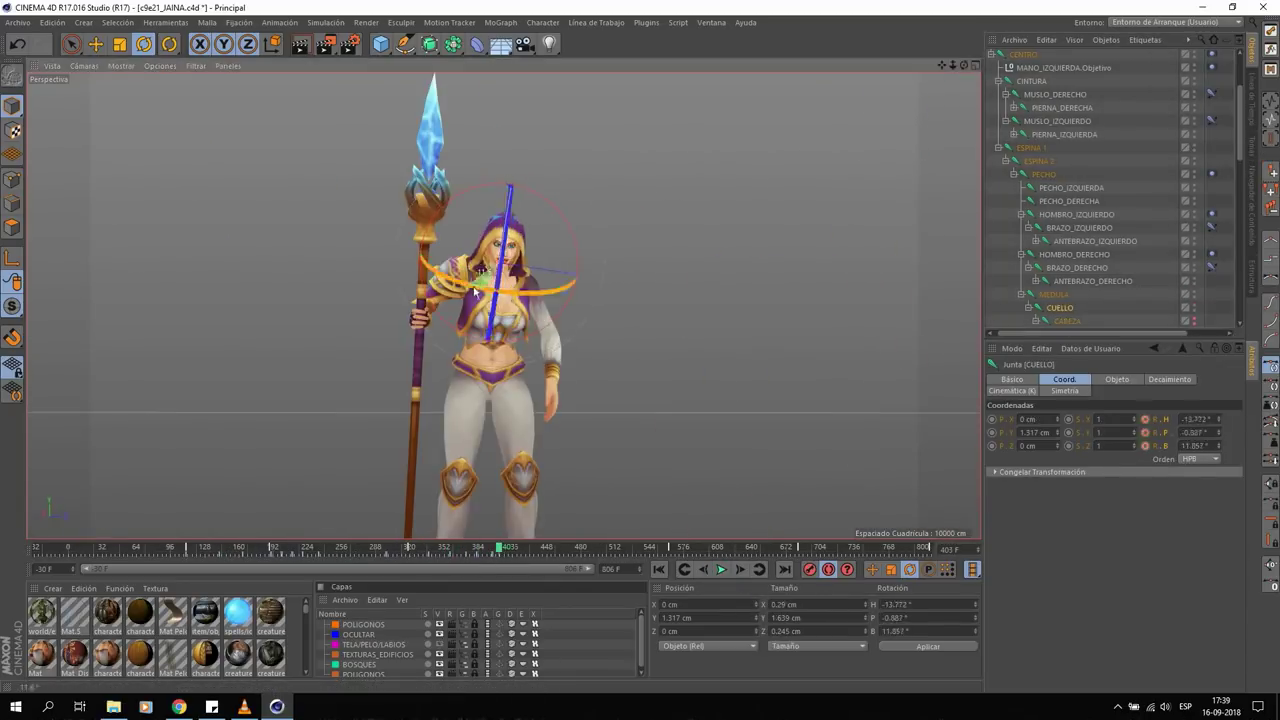
pyautogui.press('F8')
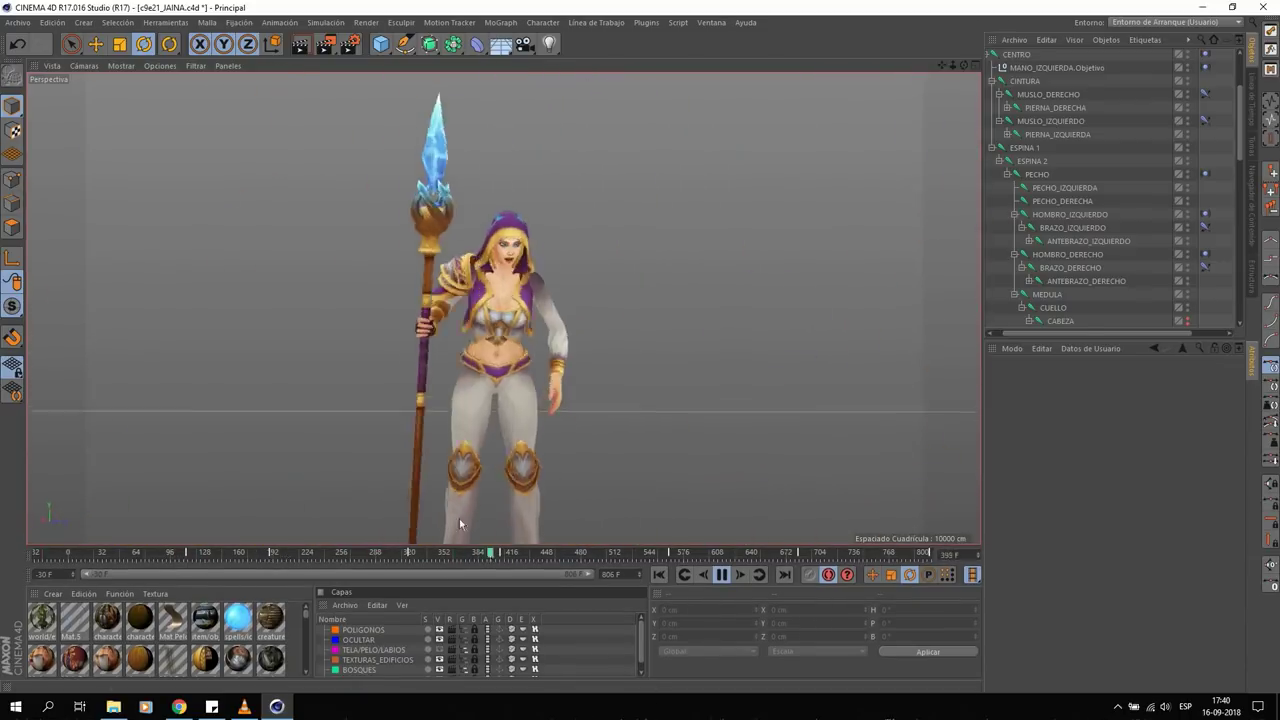
pyautogui.click(497, 553)
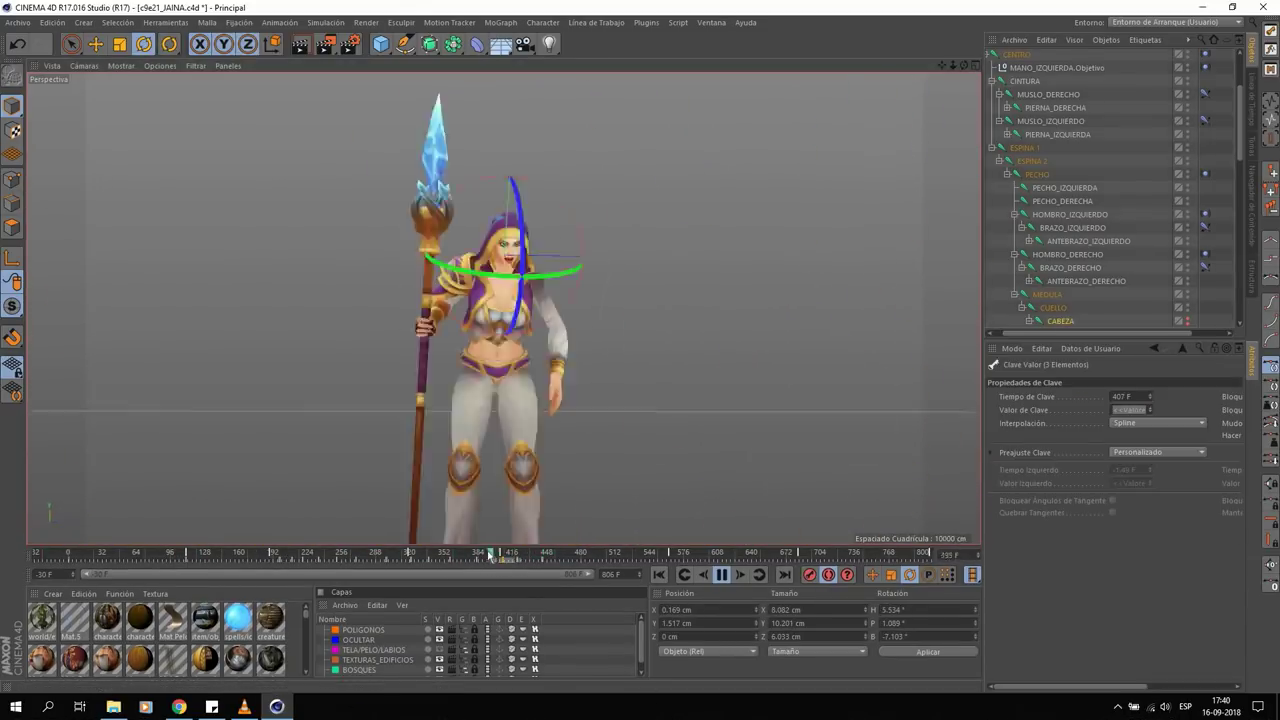
# - Keyframe the CUELLO and CABEZA rotations at about frames 463, 522 and 540 during the body turn
pyautogui.click(541, 554)
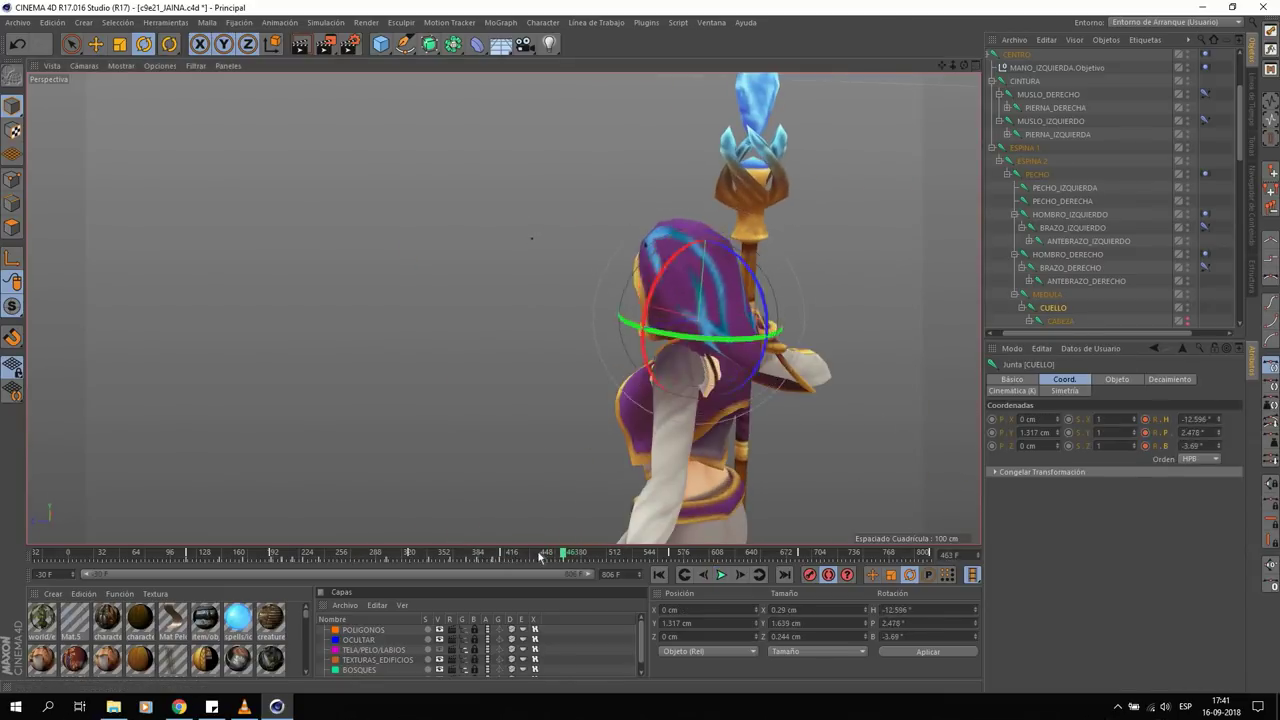
pyautogui.click(1053, 307)
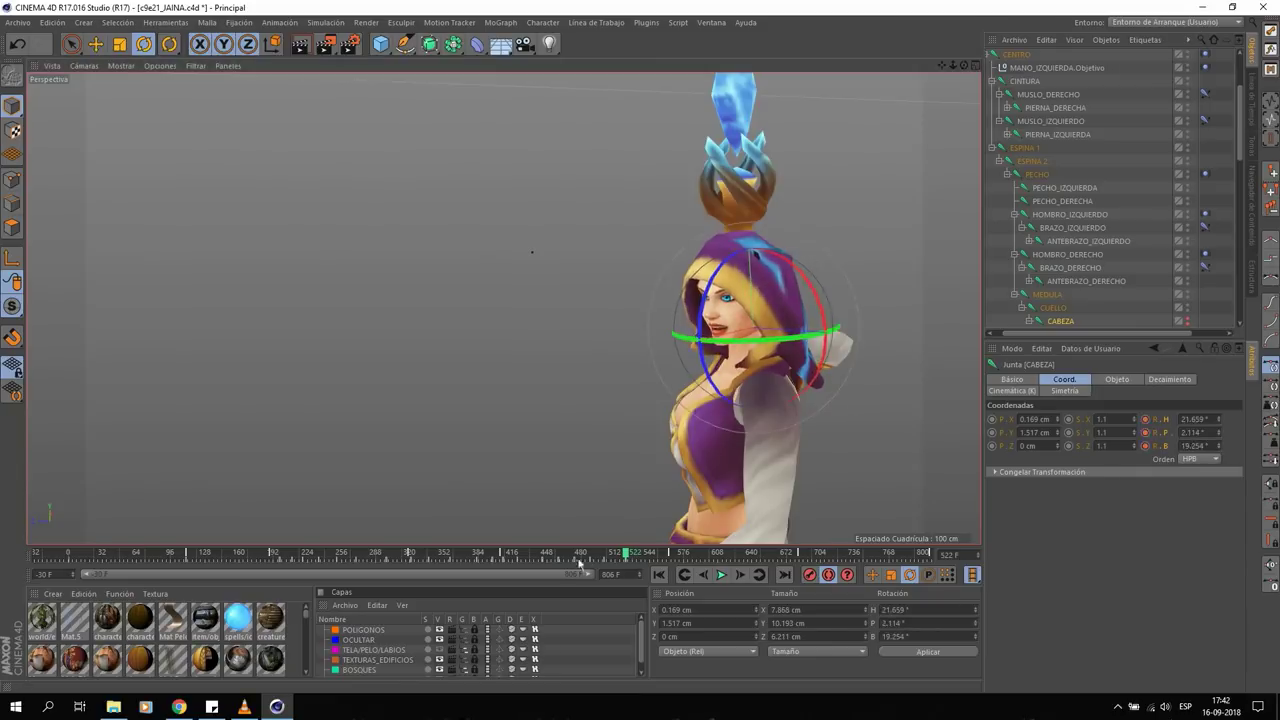
pyautogui.click(604, 556)
pyautogui.press('F8')
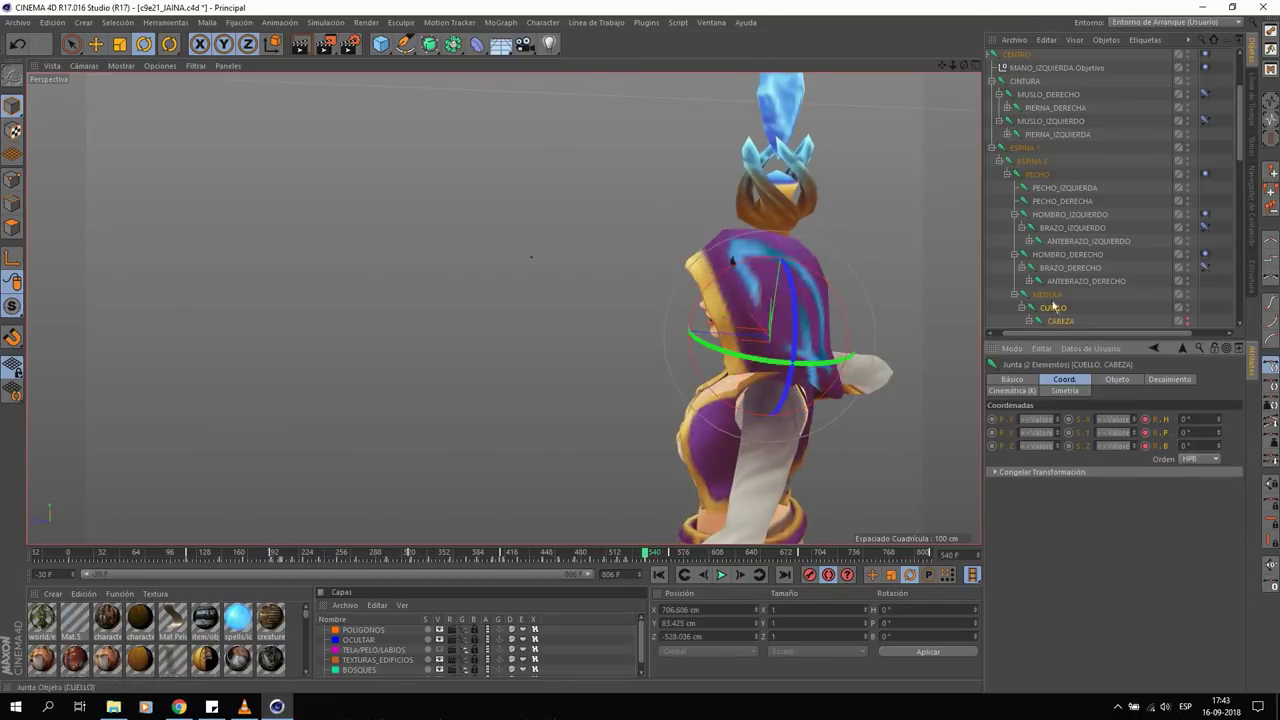
pyautogui.click(617, 566)
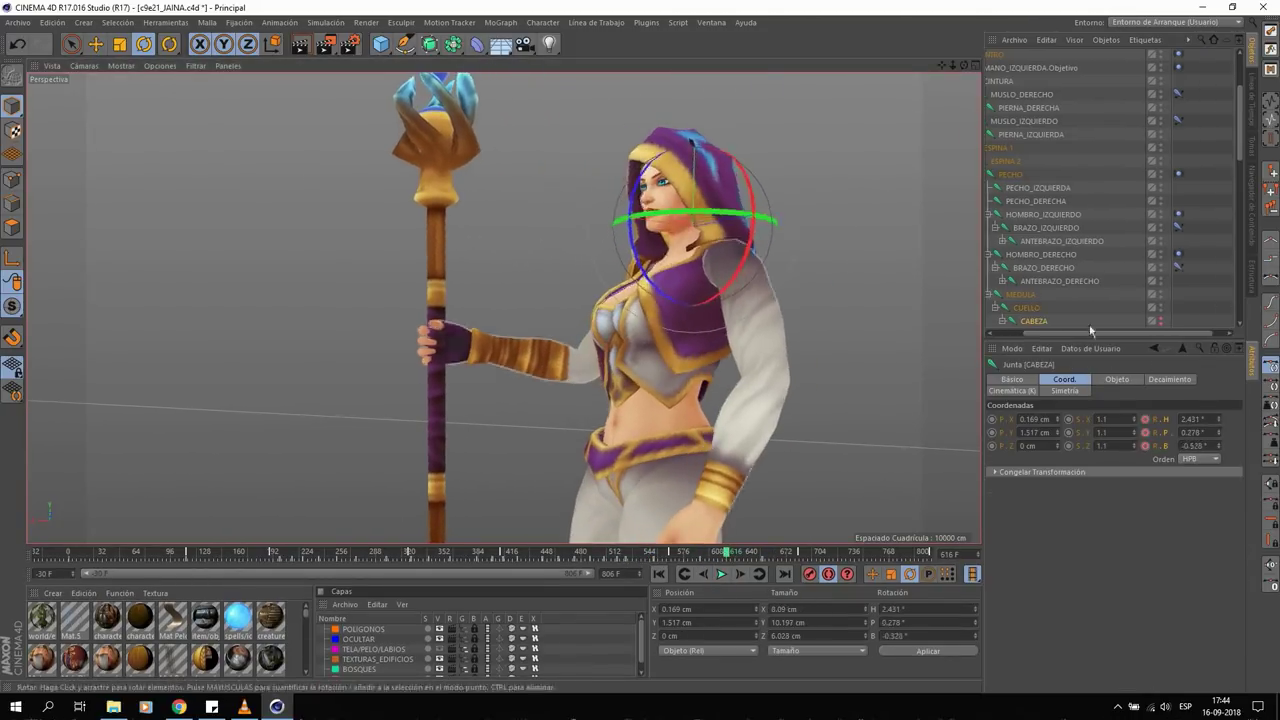
# - Key the CUELLO and CABEZA rotations around frame 616, adjust their keys at frame 629 and replay up to frame 735
pyautogui.click(727, 560)
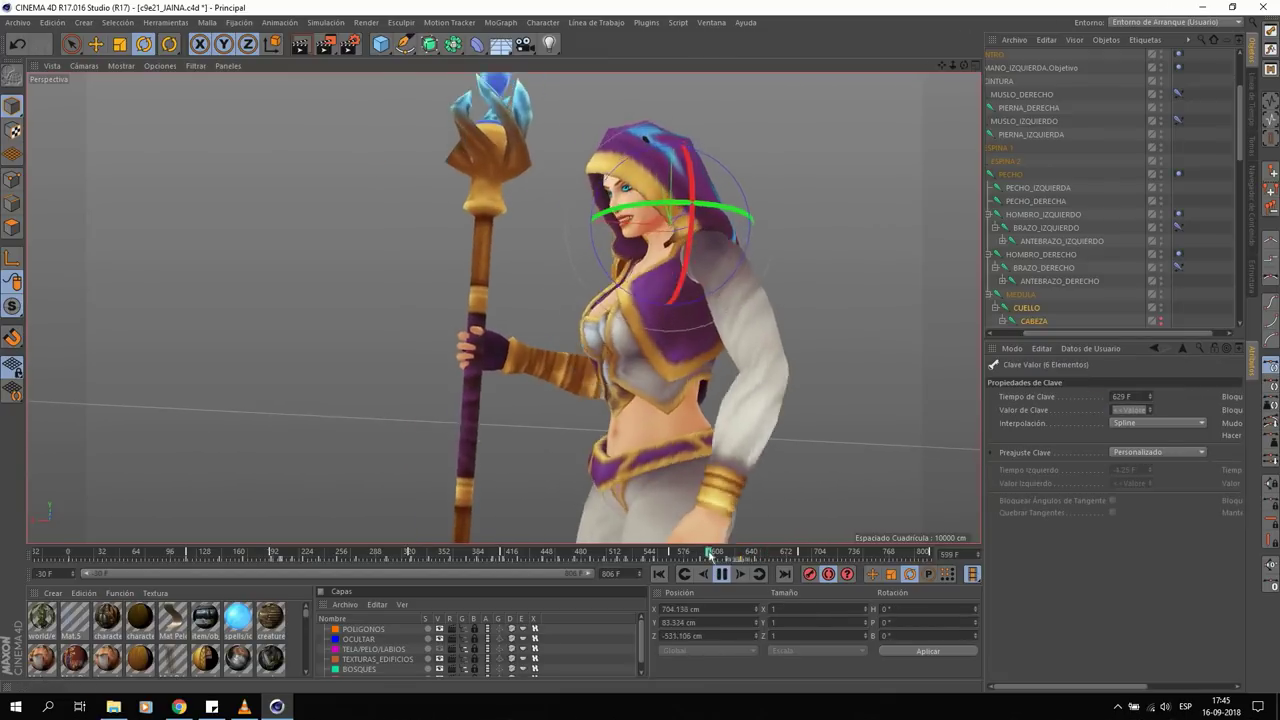
pyautogui.click(721, 573)
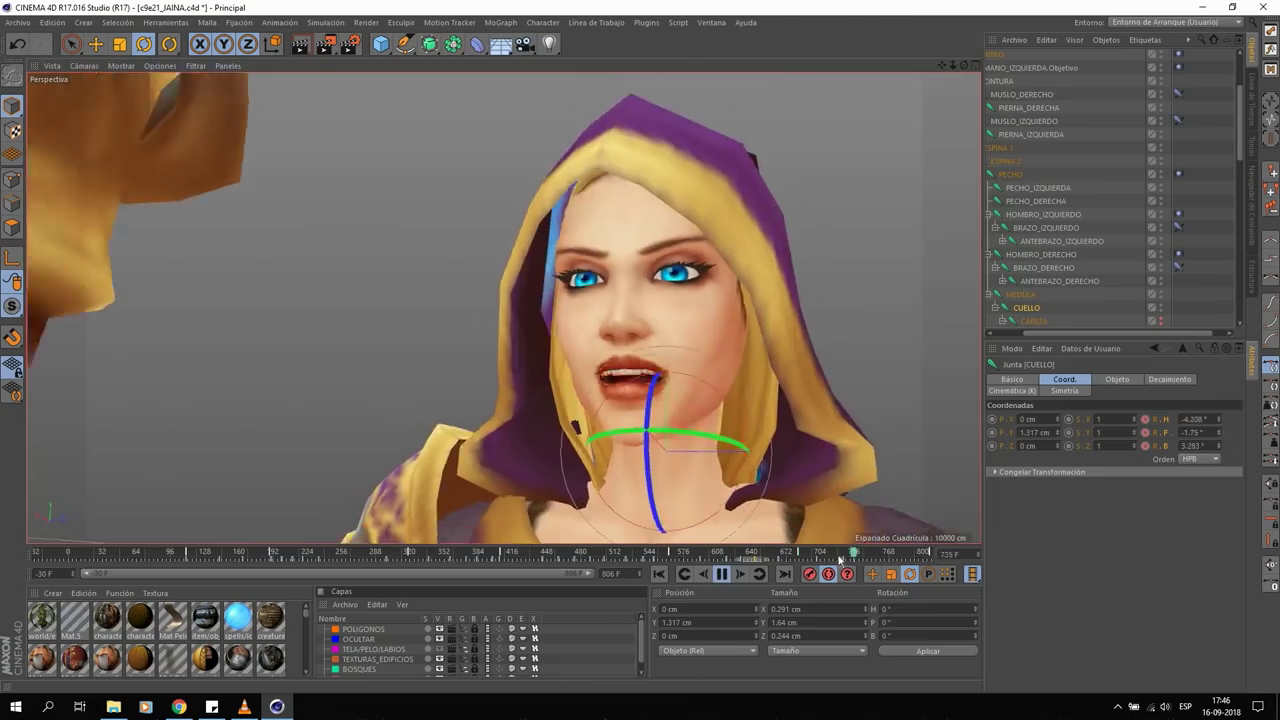
pyautogui.click(721, 573)
# - Adjust the CUELLO and CABEZA rotation keys between frames 713 and 735 and replay the final head movement
pyautogui.click(627, 367)
pyautogui.press('F8')
pyautogui.click(854, 560)
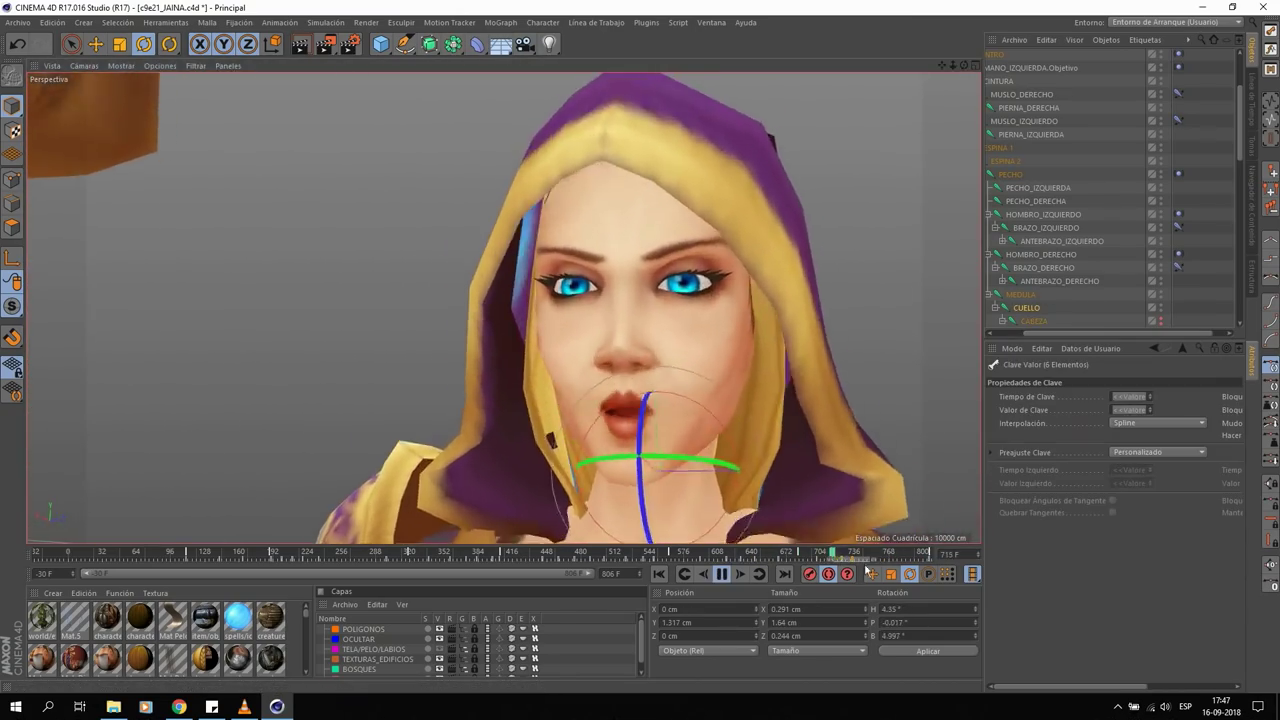
pyautogui.moveTo(787, 557); pyautogui.dragTo(882, 565)
pyautogui.click(821, 560)
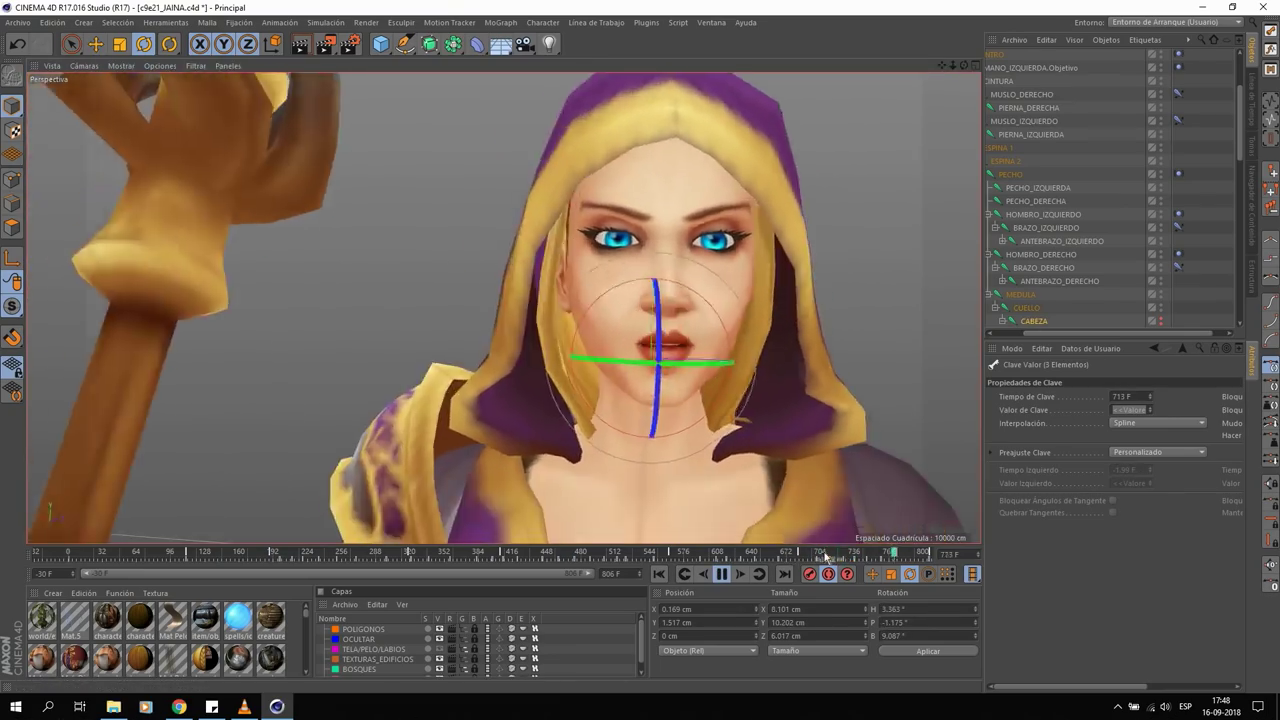
# - Rotate the HOMBRO_DERECHO shoulder joint from frame 104 onwards, giving it about 9.4°, -9.7° and -19.4° at frame 204
pyautogui.click(182, 555)
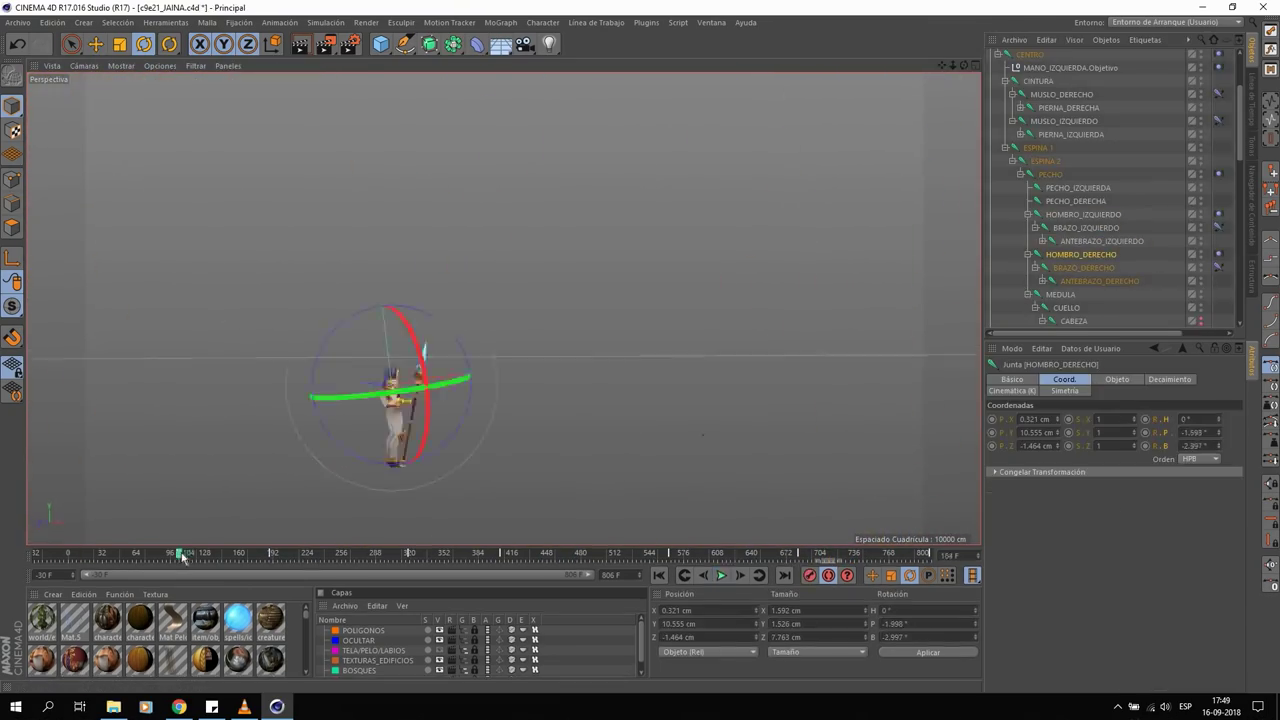
pyautogui.click(214, 553)
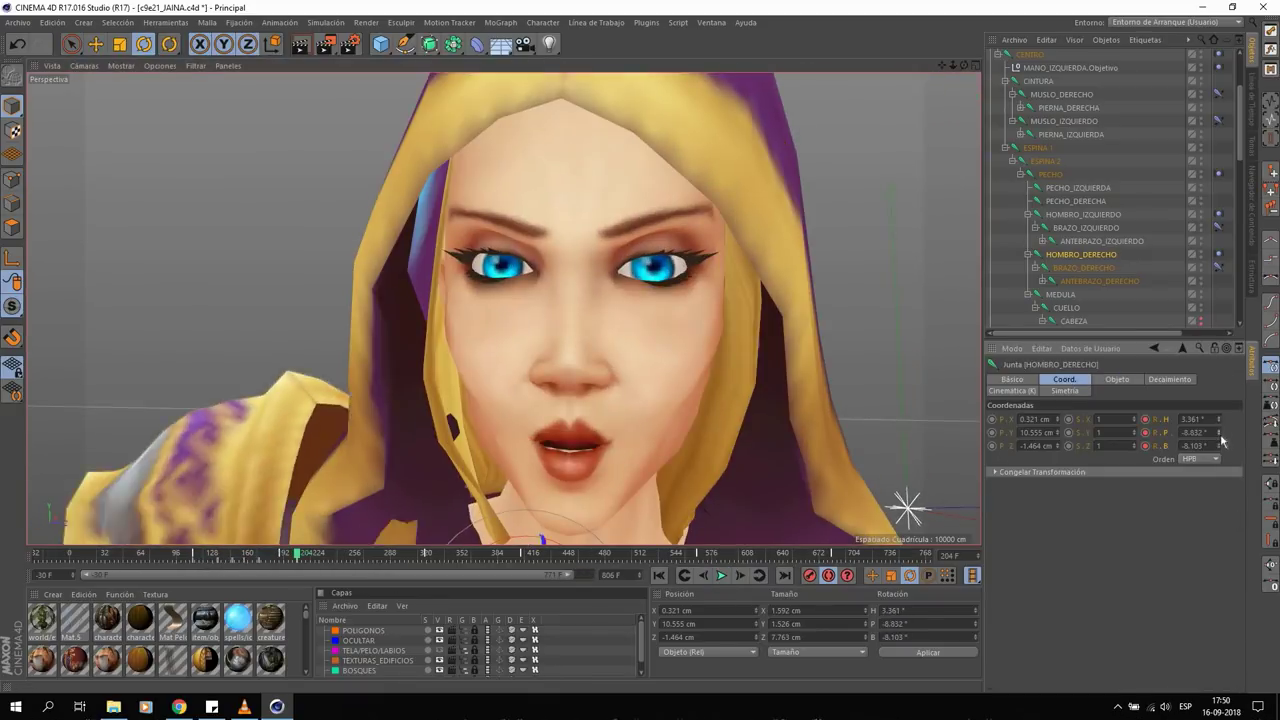
pyautogui.click(296, 560)
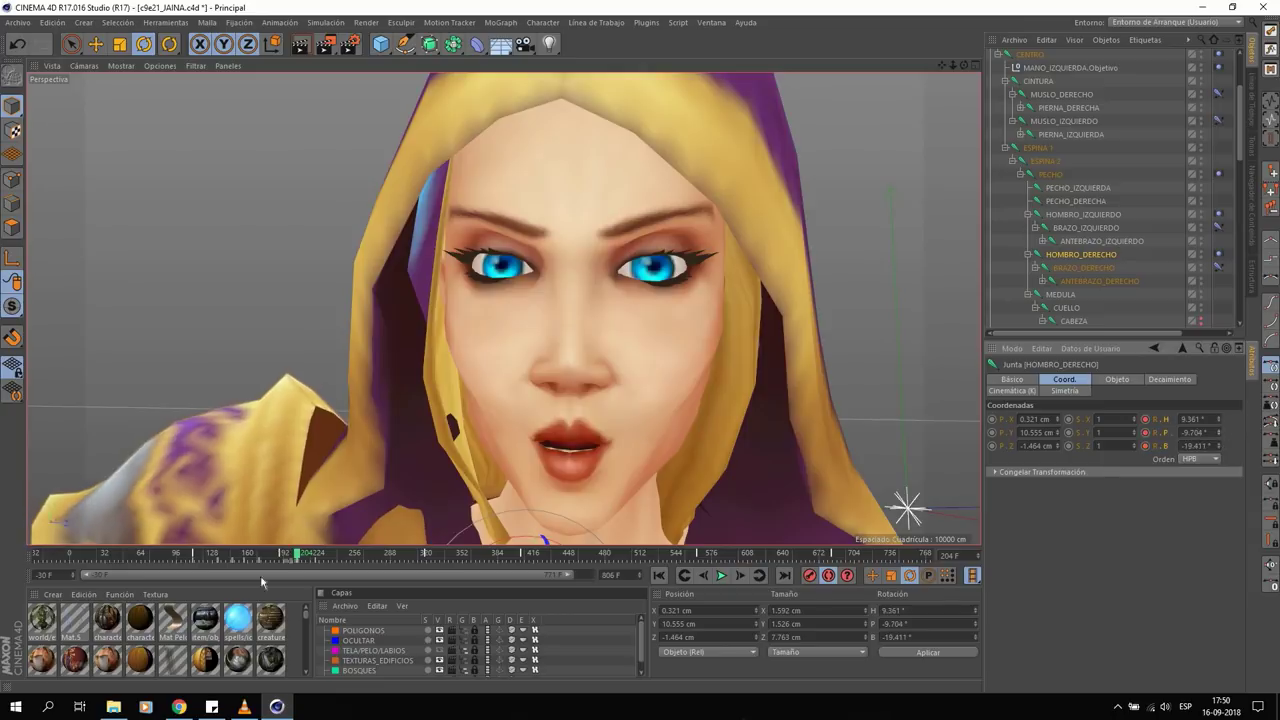
# - Continue the HOMBRO_DERECHO shoulder rotation through frames 605 to 734 and replay the motion
pyautogui.click(1083, 267)
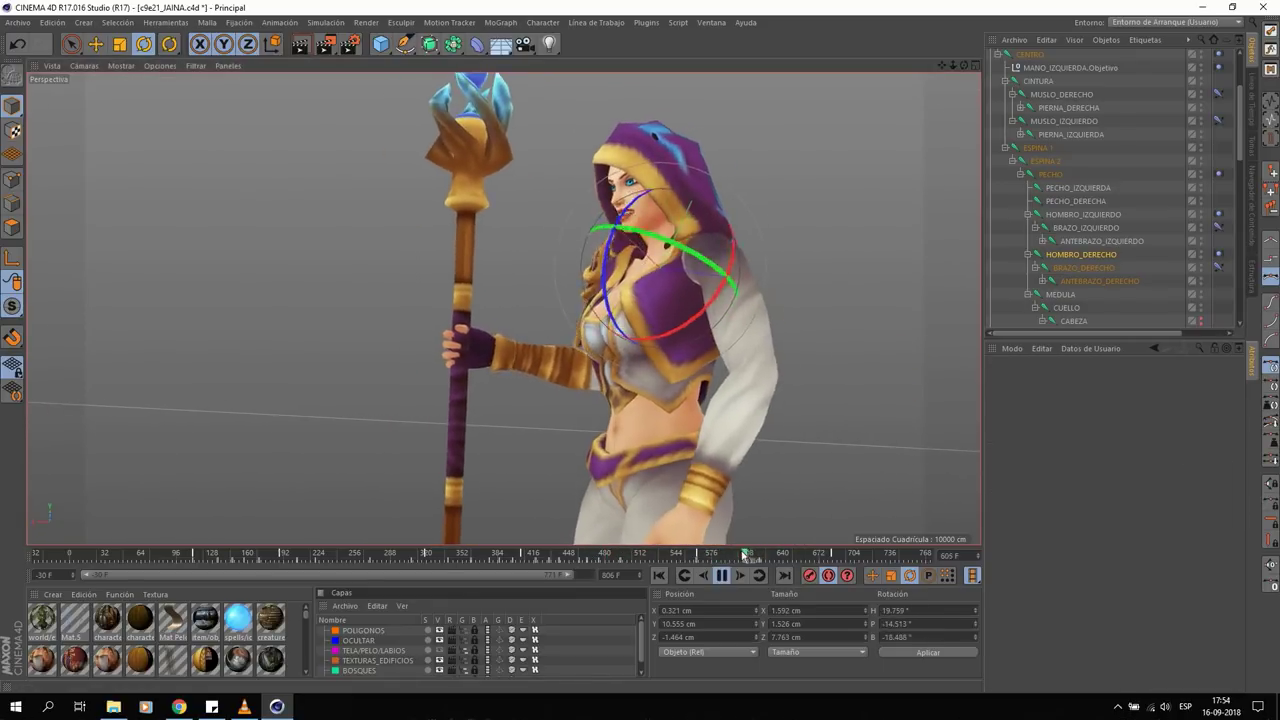
pyautogui.click(779, 554)
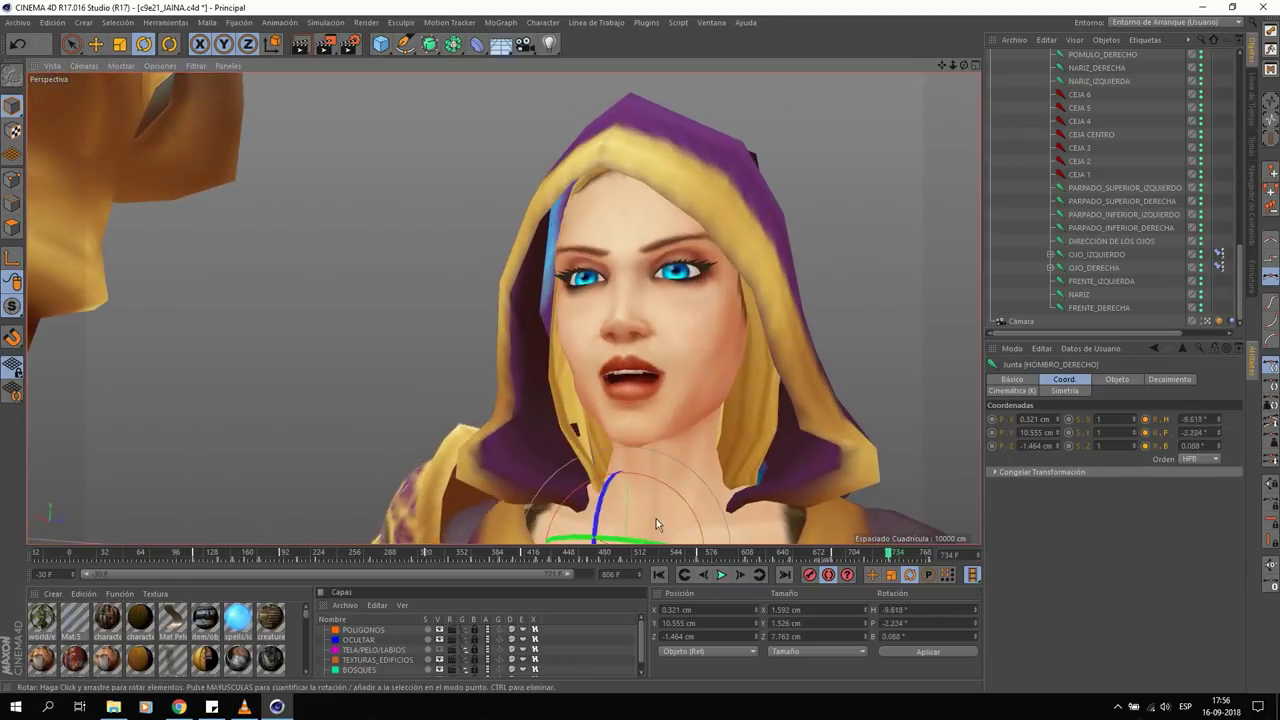
pyautogui.click(766, 434)
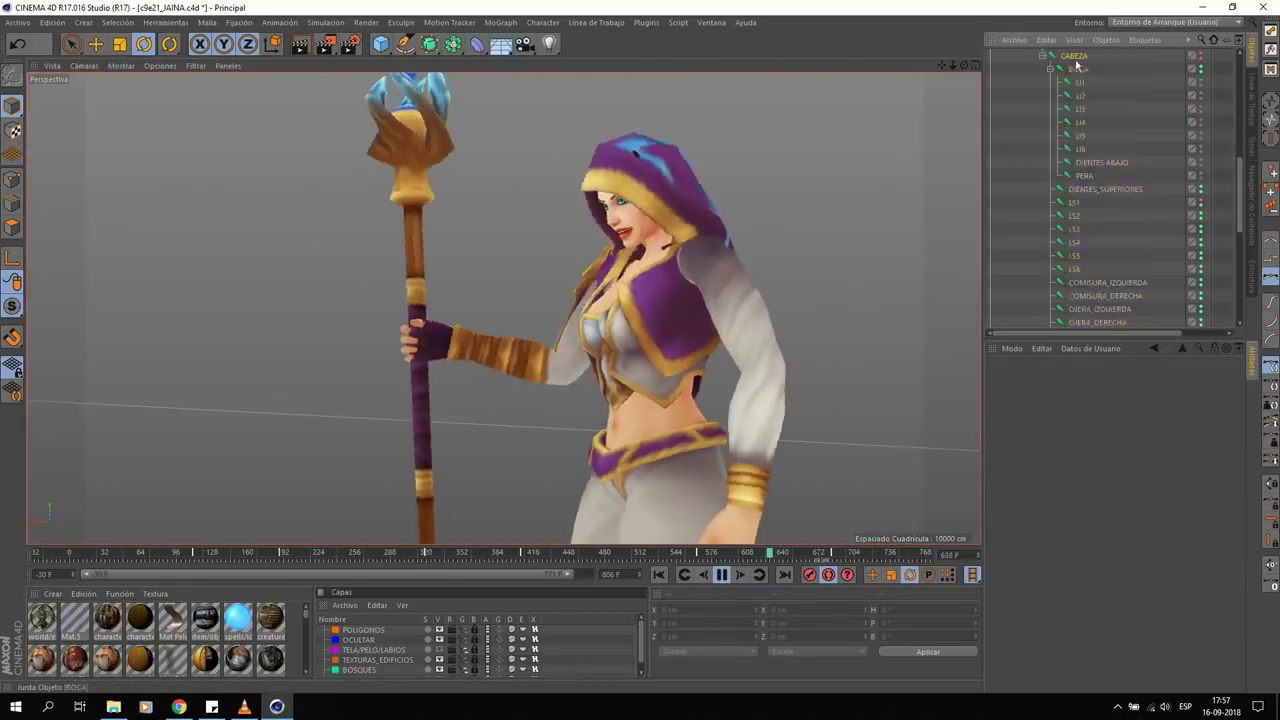
# - Replay Jaina's head and shoulder animation starting from around frames 500 to 520
pyautogui.click(648, 560)
pyautogui.press('Down')
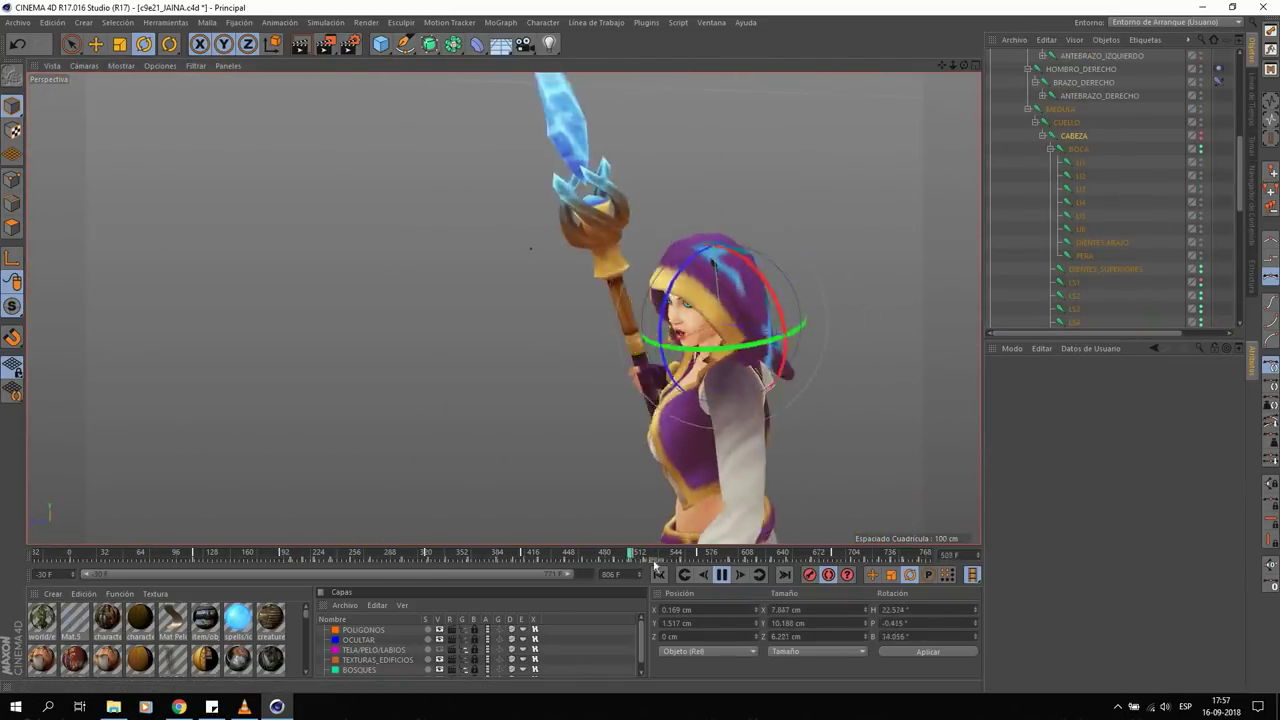
pyautogui.press('Up')
pyautogui.click(628, 557)
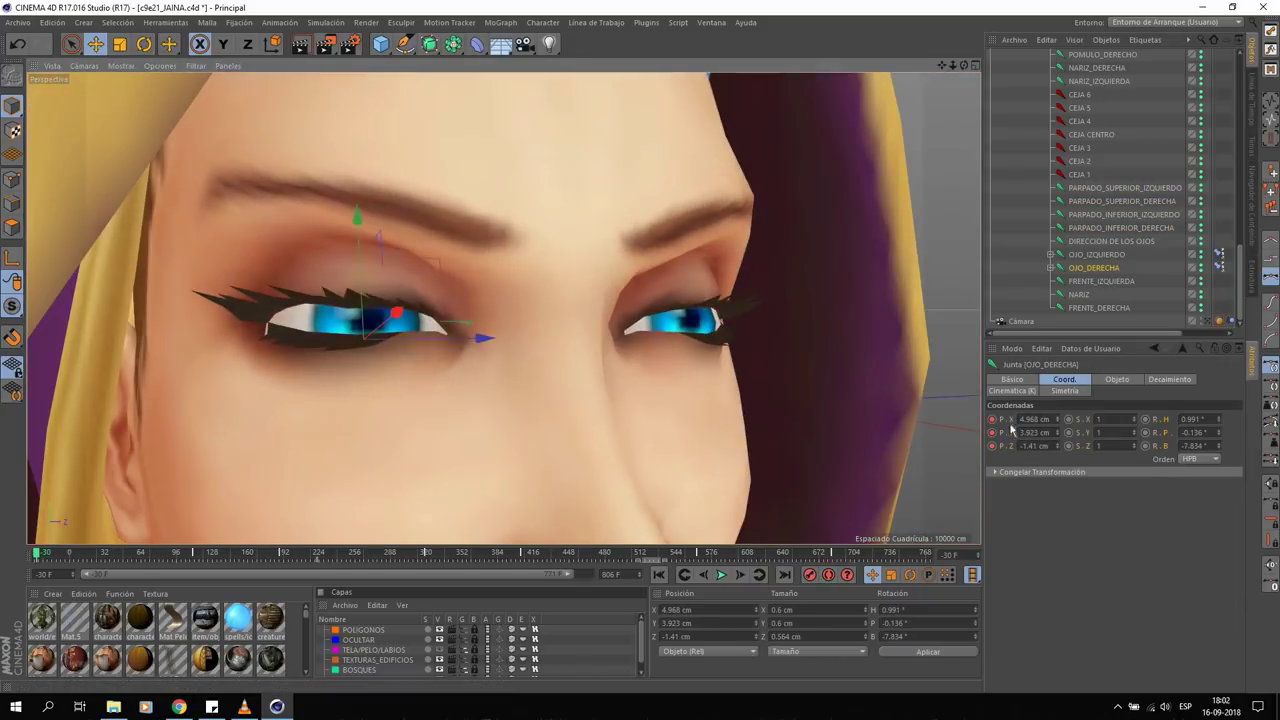
# - Keyframe the positions of the four upper and lower PARPADO eyelid joints from frame -30 to frame 679 and replay the motion
pyautogui.click(1094, 242)
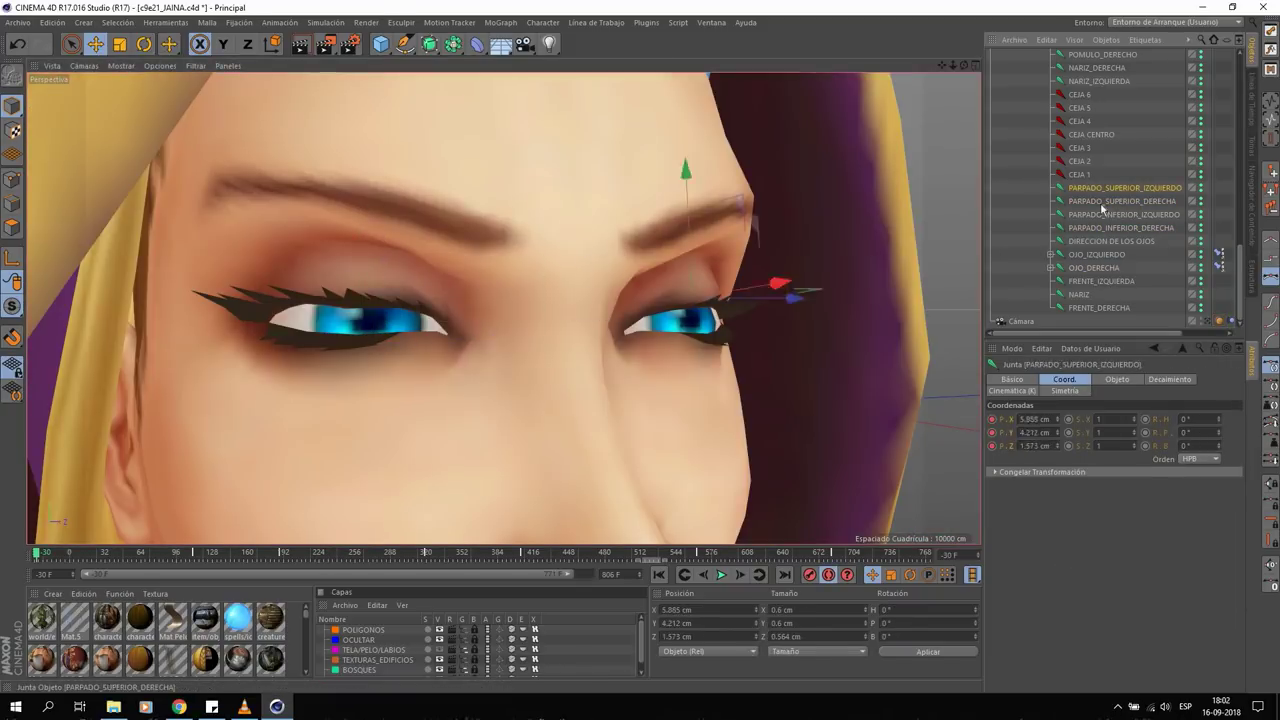
pyautogui.keyDown('ctrl'); pyautogui.click(1103, 201); pyautogui.keyUp('ctrl')
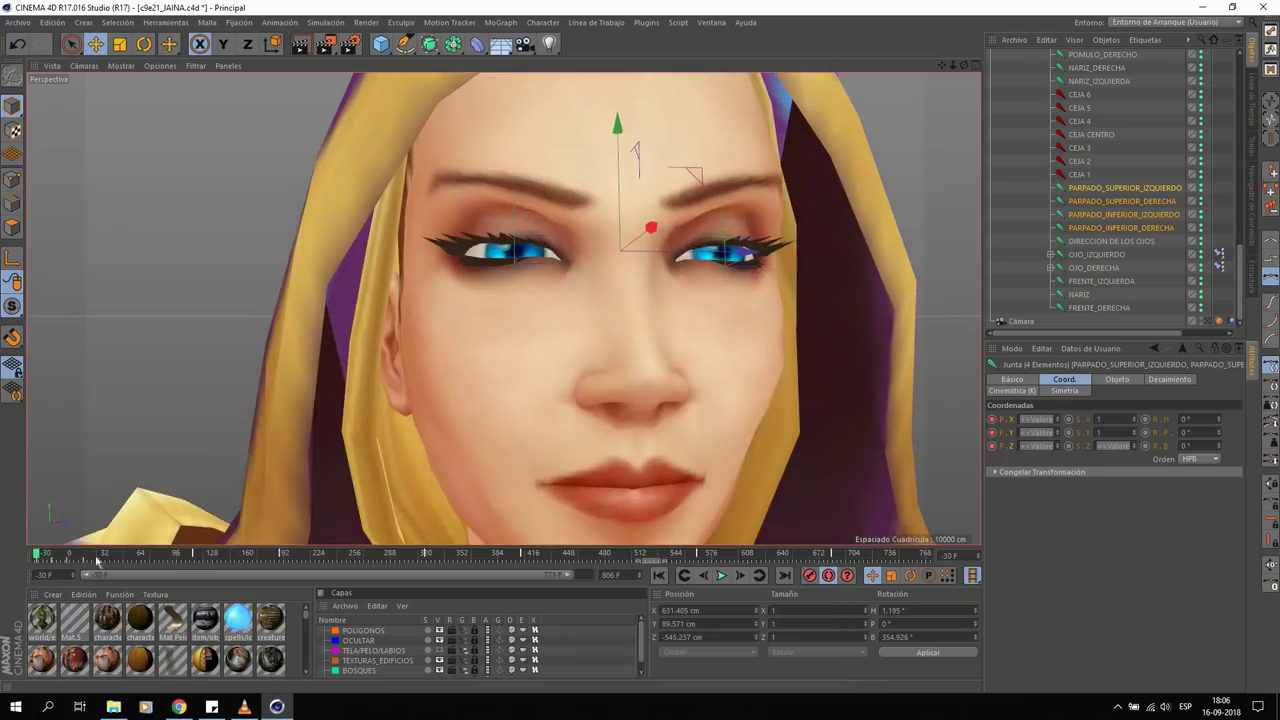
pyautogui.click(282, 568)
pyautogui.moveTo(282, 568); pyautogui.dragTo(448, 563)
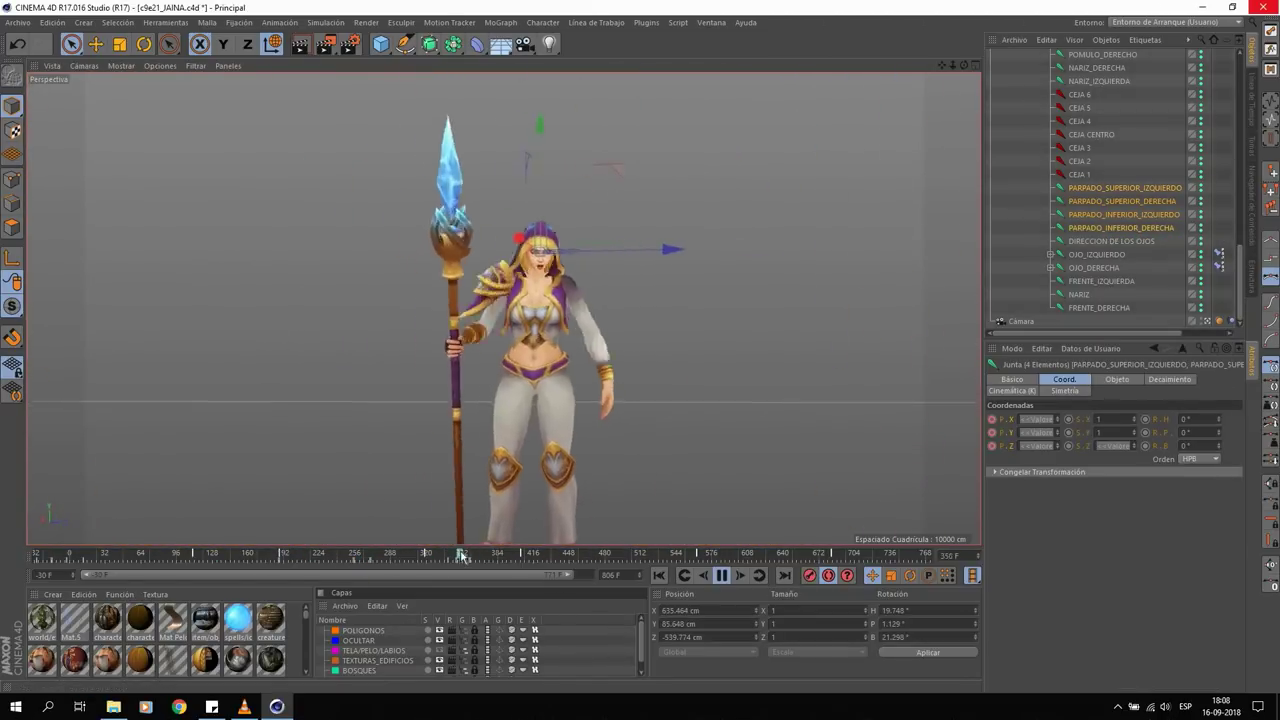
pyautogui.click(561, 557)
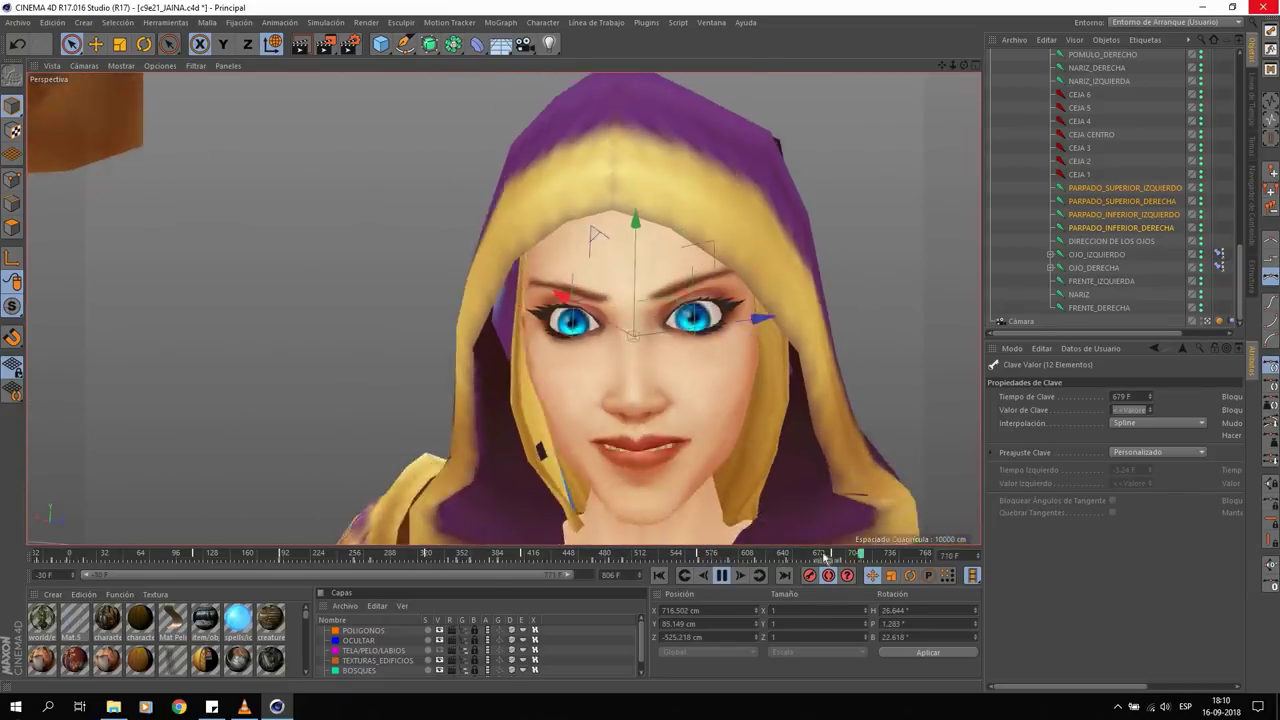
pyautogui.press('F8')
pyautogui.hotkey('shift', 'F3')
pyautogui.hotkey('shift', 'F1')
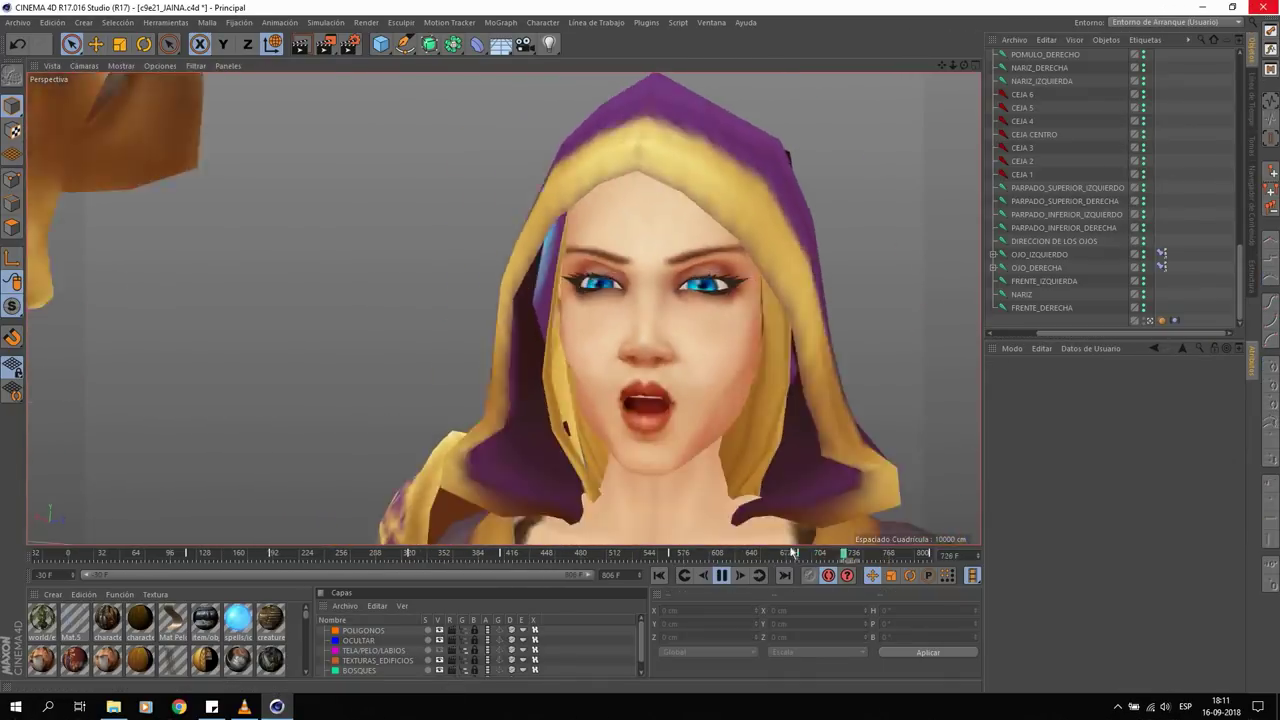
# - Keyframe the CEJA eyebrow joints around frame 261 and rotate DIRECCION DE LOS OJOS, giving it about -5.2°, -4.1° and -13.2° at frame 806
pyautogui.click(1022, 201)
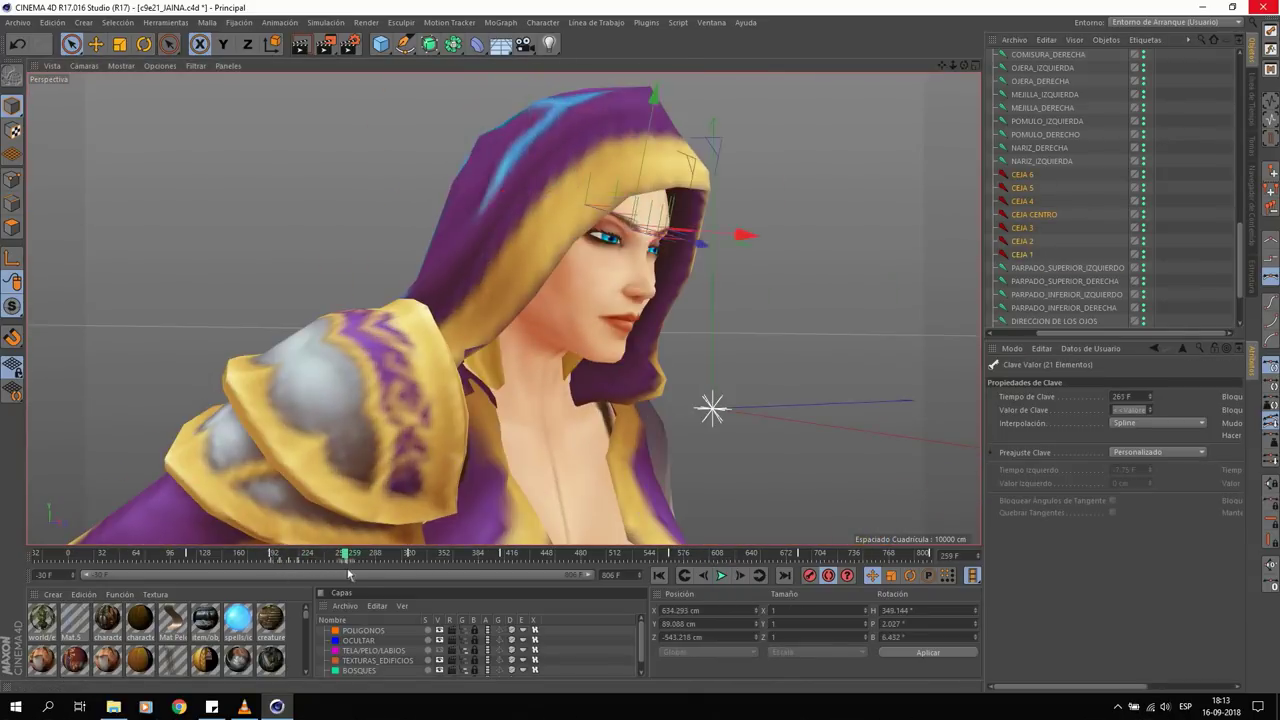
pyautogui.moveTo(349, 573); pyautogui.dragTo(262, 565)
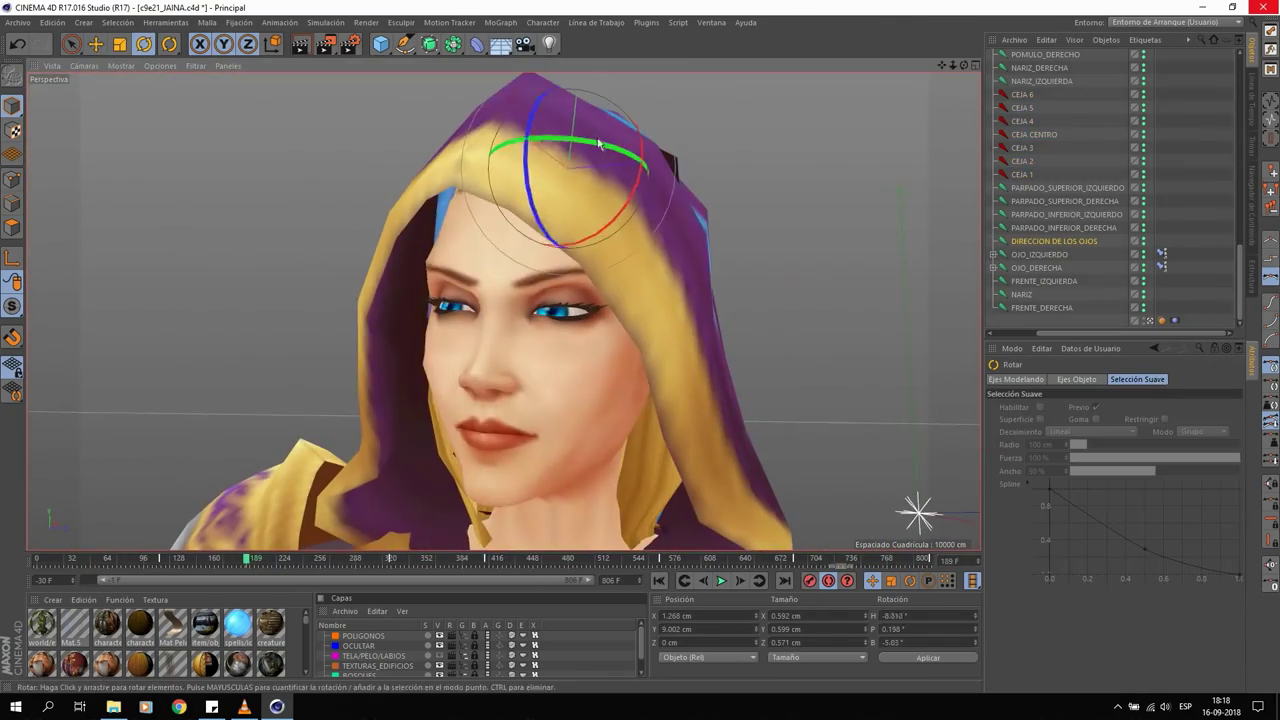
pyautogui.press('F8')
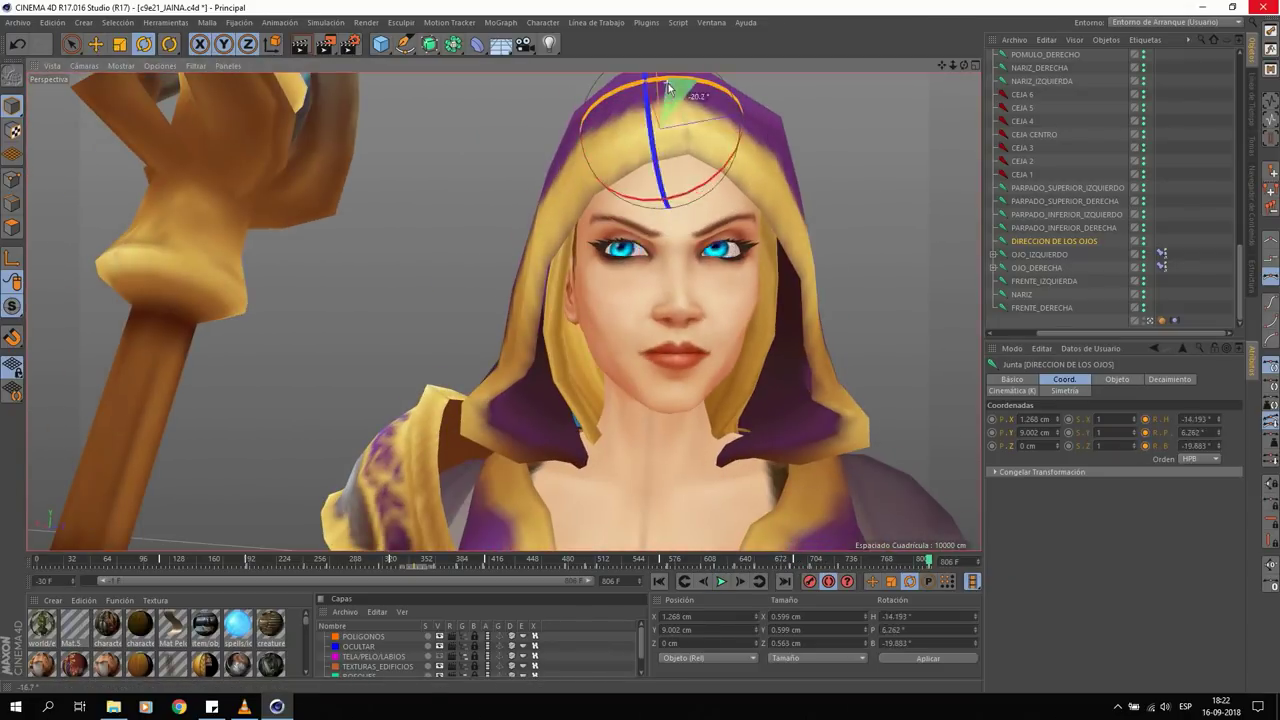
pyautogui.moveTo(928, 560); pyautogui.dragTo(746, 566)
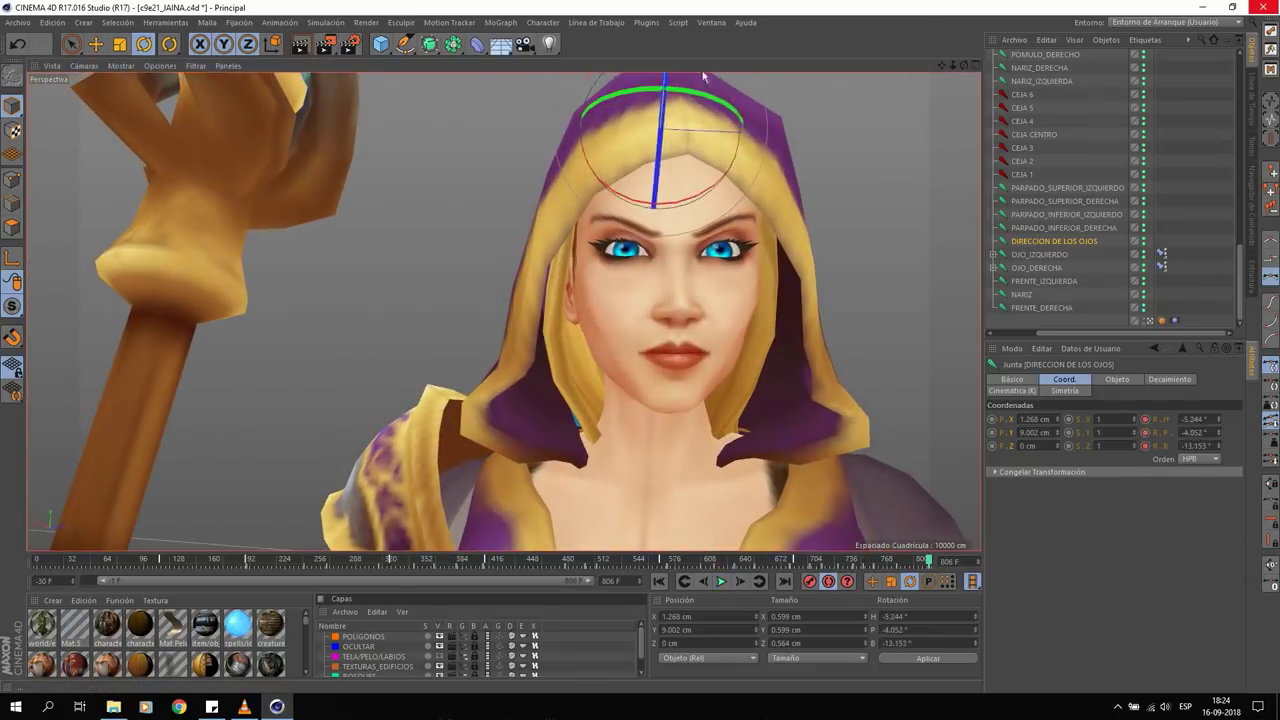
# - Adjust the position keys of the two PARPADO_SUPERIOR eyelid joints between frames 192 and 353 and replay the animation
pyautogui.click(1220, 238)
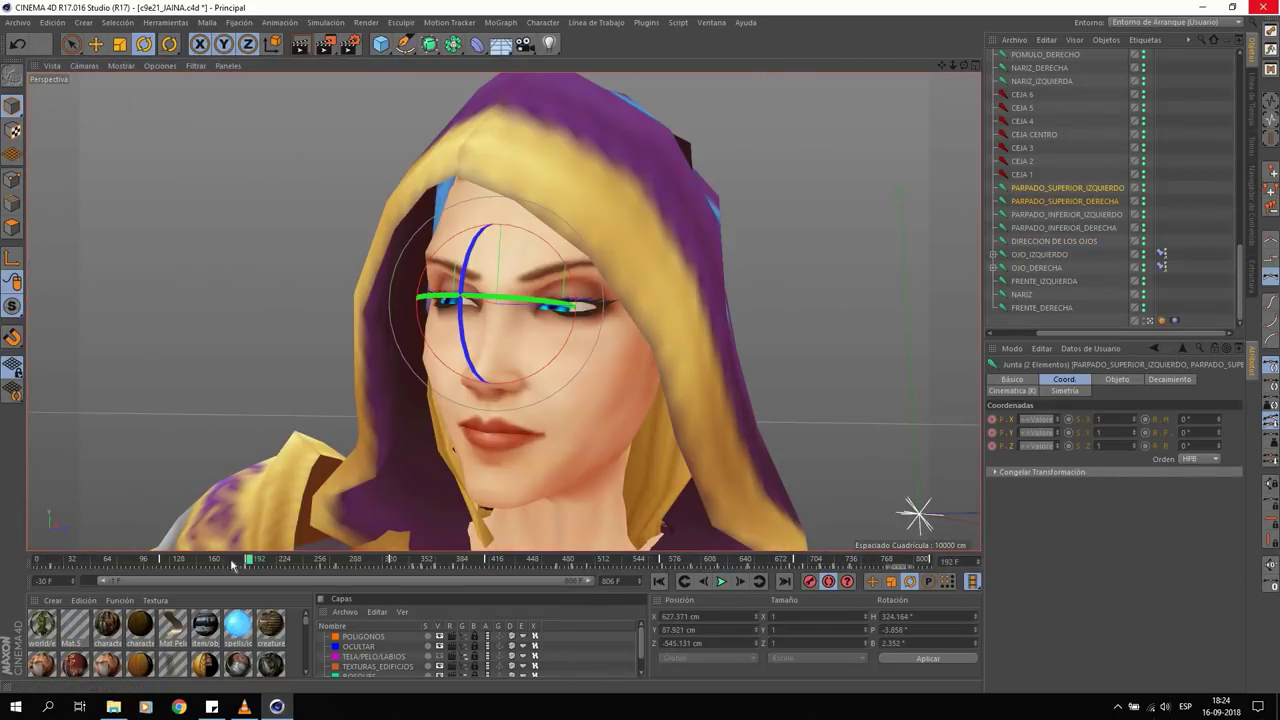
pyautogui.press('e')
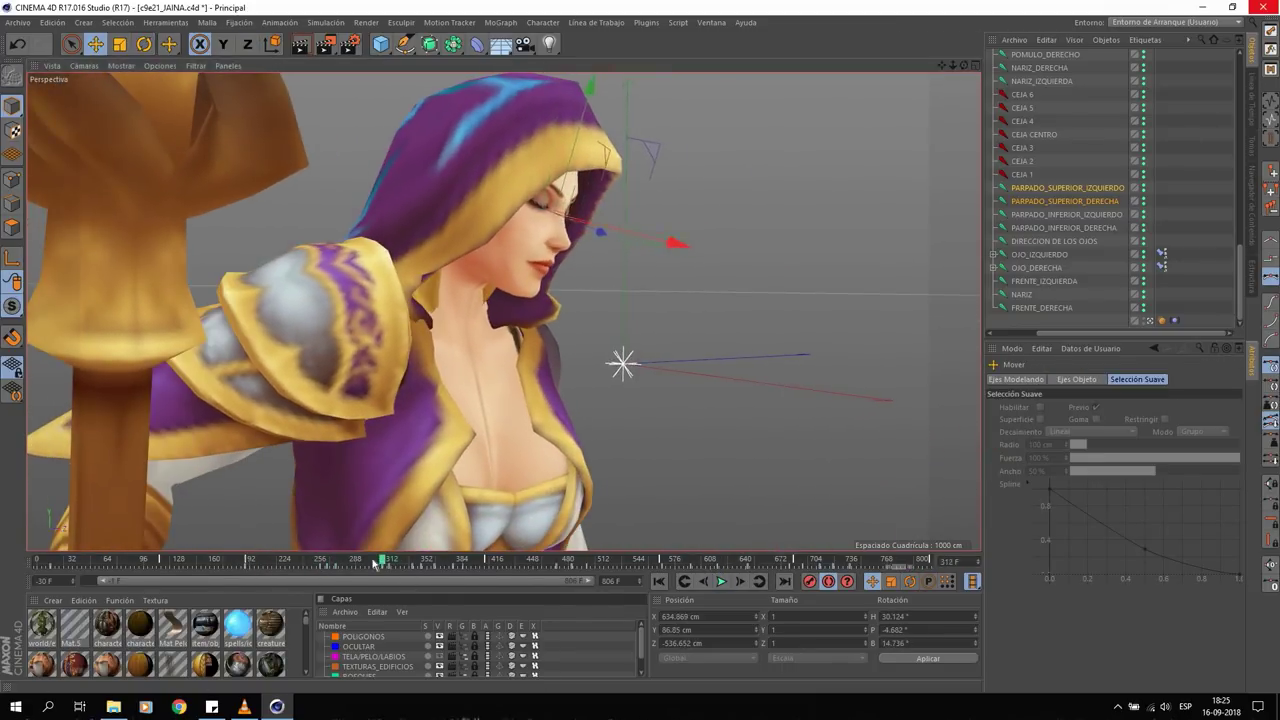
pyautogui.moveTo(410, 566); pyautogui.dragTo(688, 568)
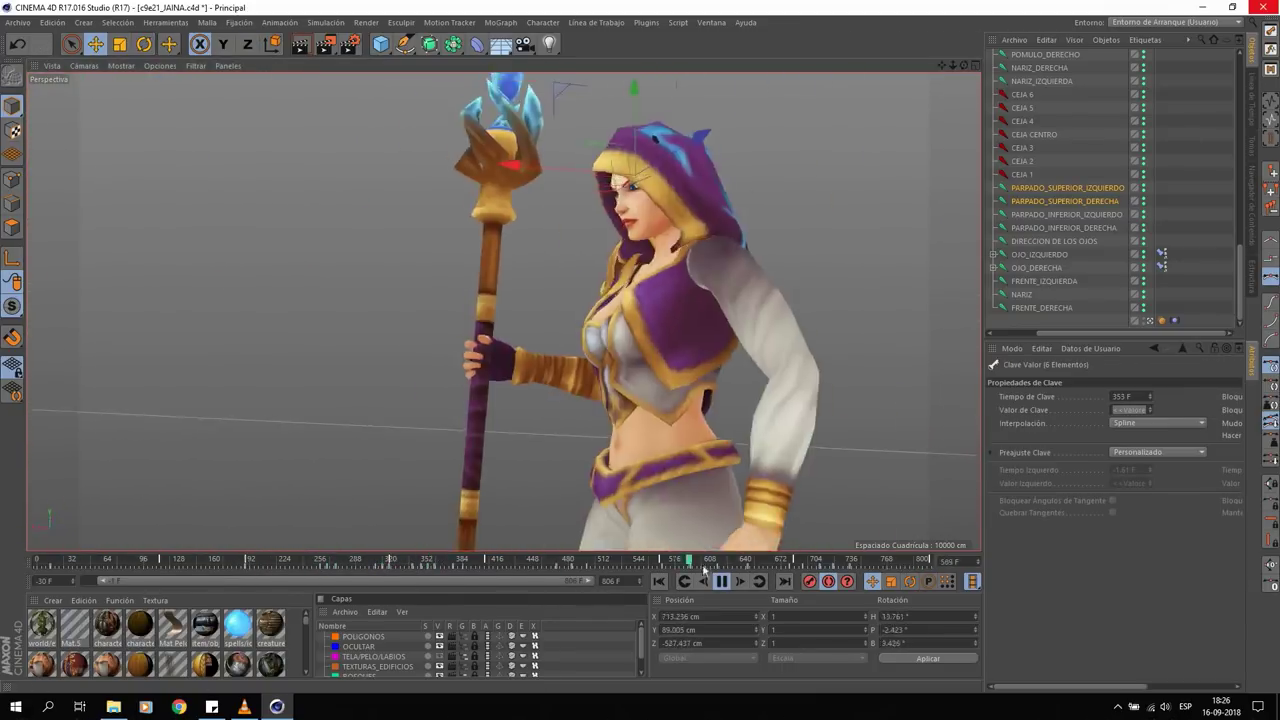
pyautogui.click(620, 145)
pyautogui.press('F8')
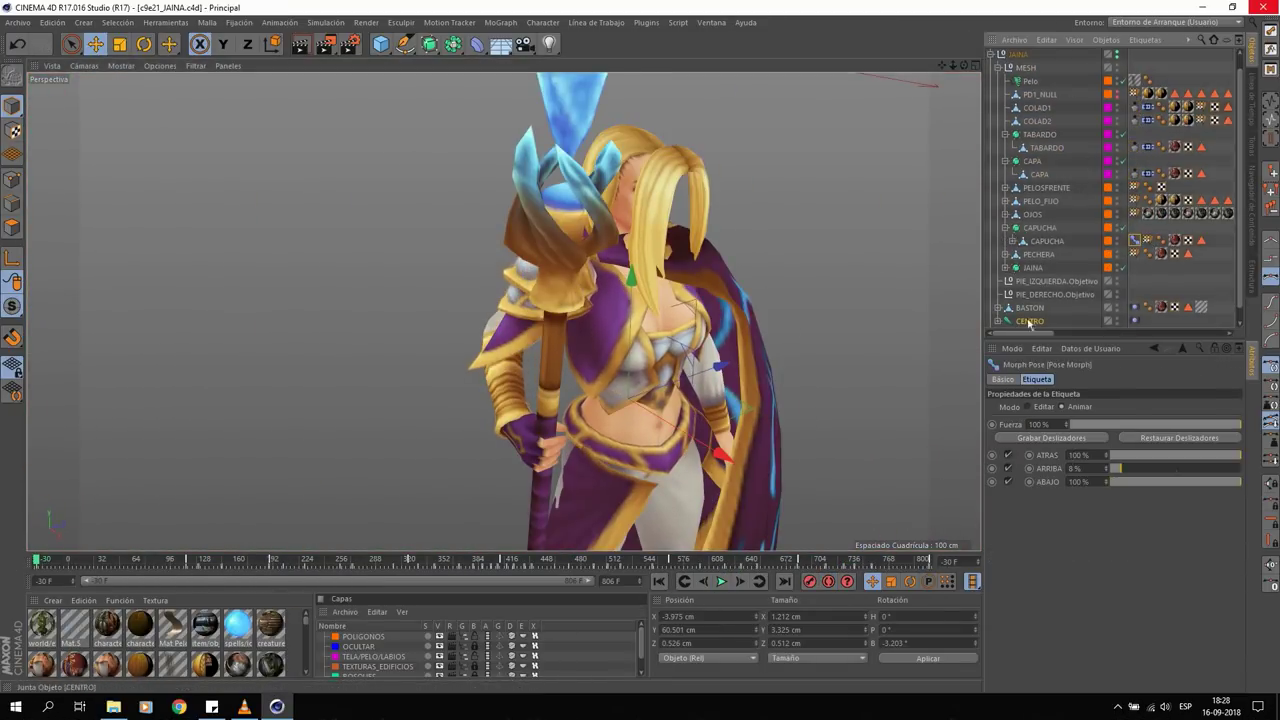
# - Run the cloth simulation on the hair and cape, and set the CAPUCHA pose morph to ATRAS 0%, ARRIBA 20% and ABAJO 0%
pyautogui.keyDown('alt'); pyautogui.moveTo(712, 468); pyautogui.dragTo(900, 410); pyautogui.keyUp('alt')
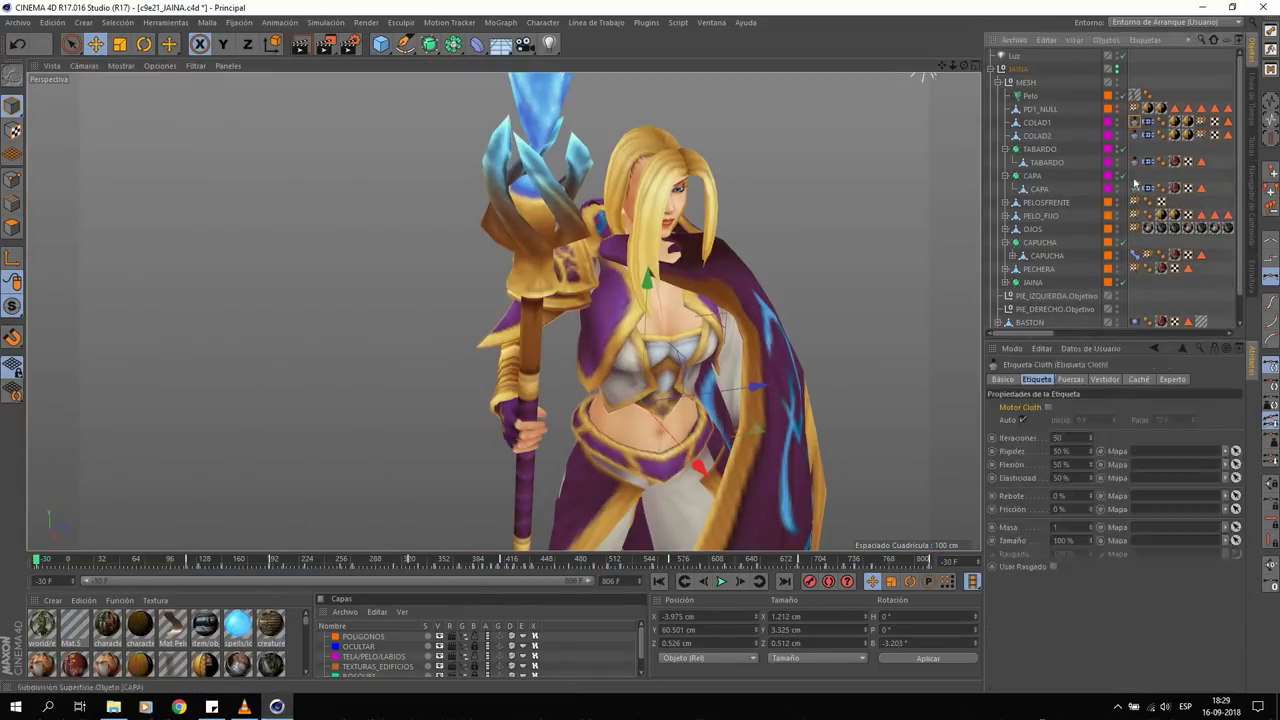
pyautogui.click(720, 581)
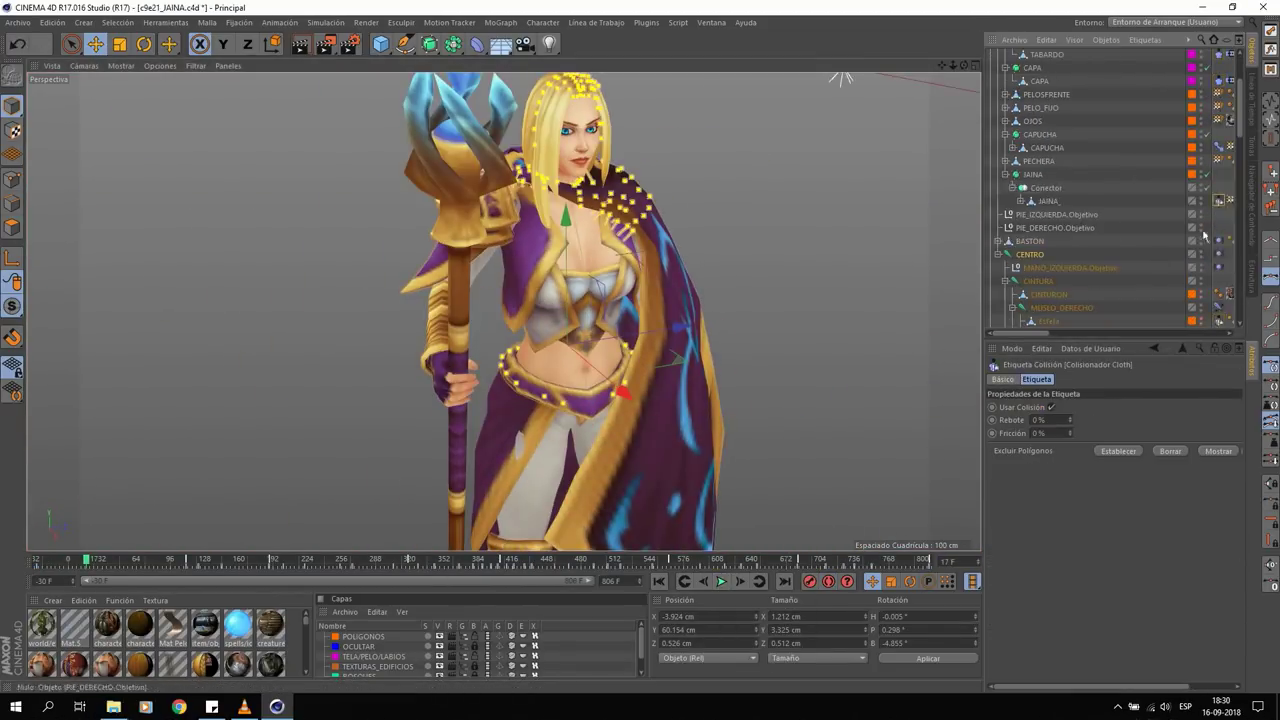
pyautogui.click(1064, 424)
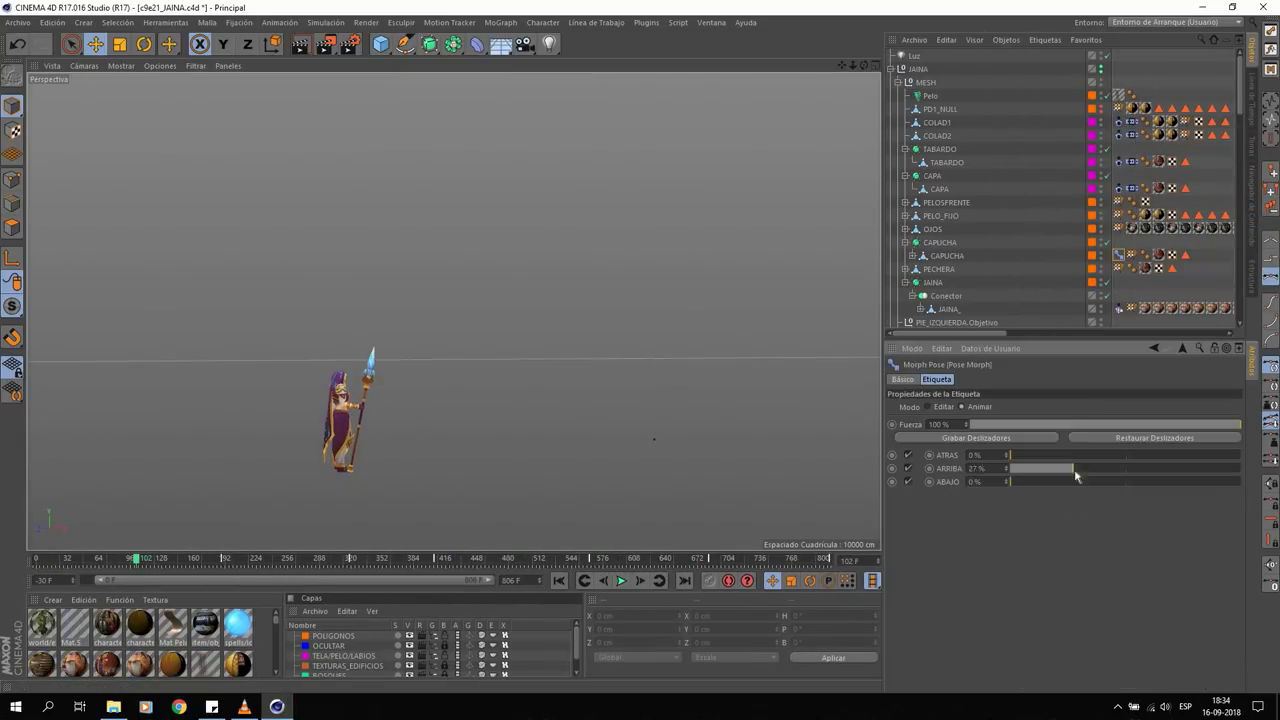
pyautogui.click(621, 581)
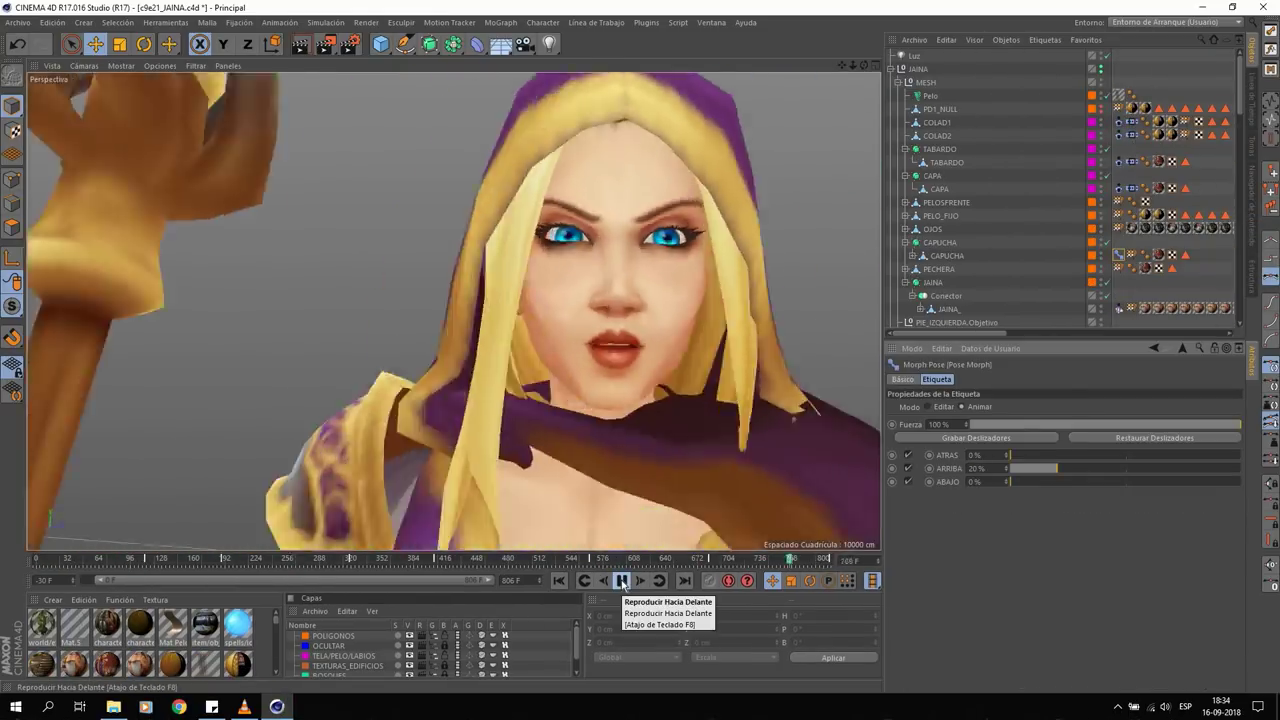